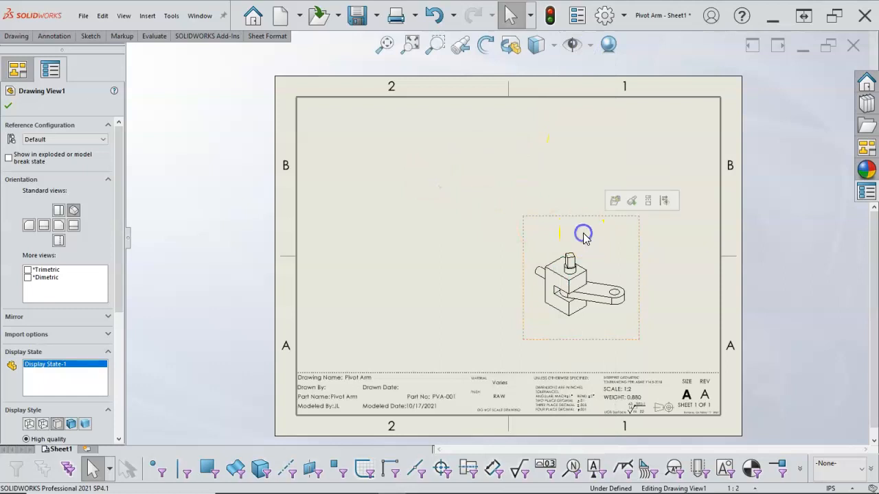
- Place a copy of the isometric assembly view on the sheet's left half and show the copy in its exploded state
{"action": "left_click", "coordinate": [432, 250]}
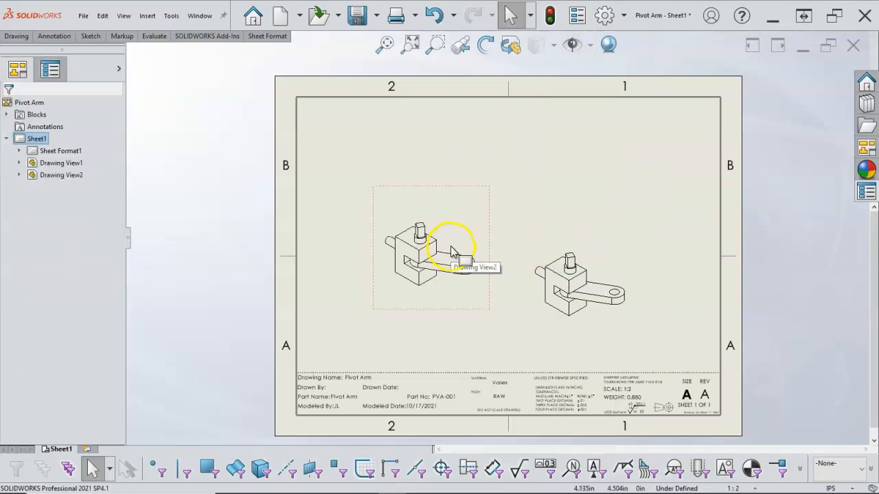
{"action": "left_click", "coordinate": [460, 213]}
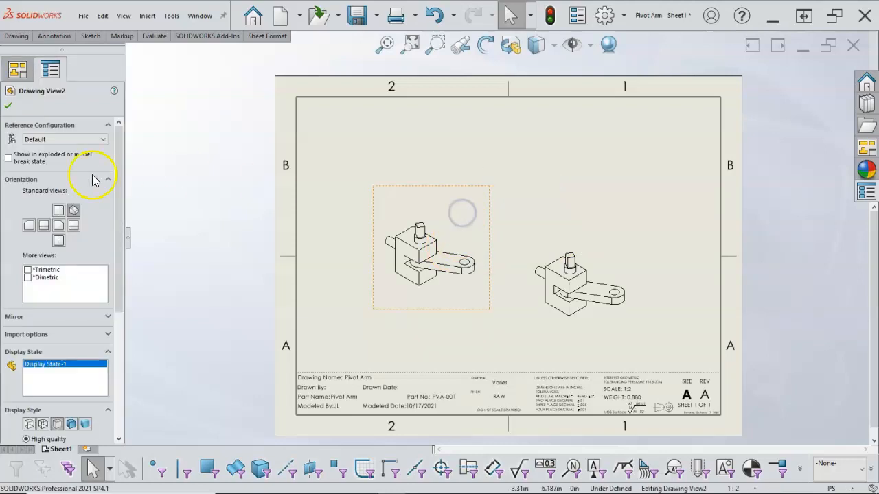
{"action": "left_click", "coordinate": [9, 158]}
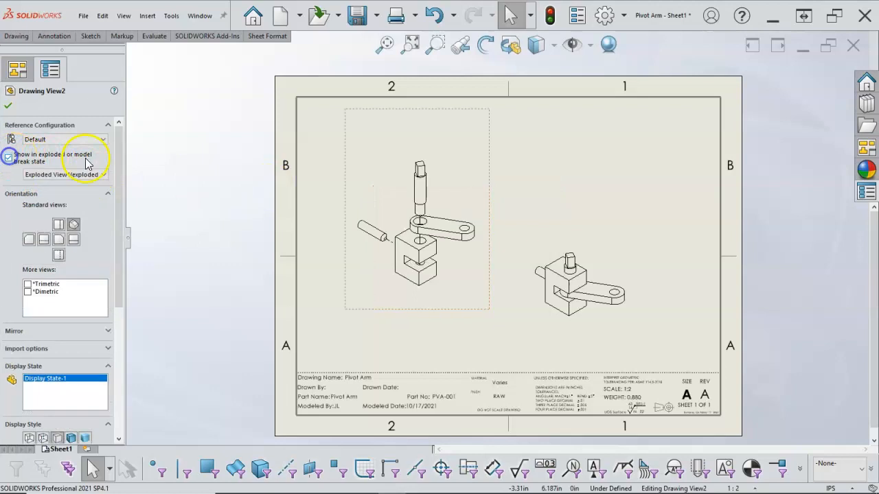
- Move the exploded view slightly down the sheet and shift the assembled view toward the sheet's lower right corner
{"action": "left_click_drag", "start_coordinate": [492, 187], "coordinate": [491, 223]}
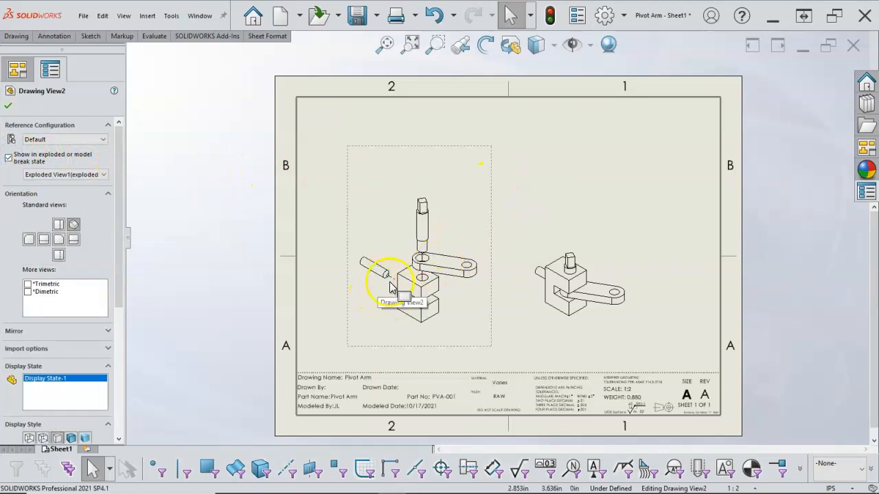
{"action": "left_click", "coordinate": [559, 275]}
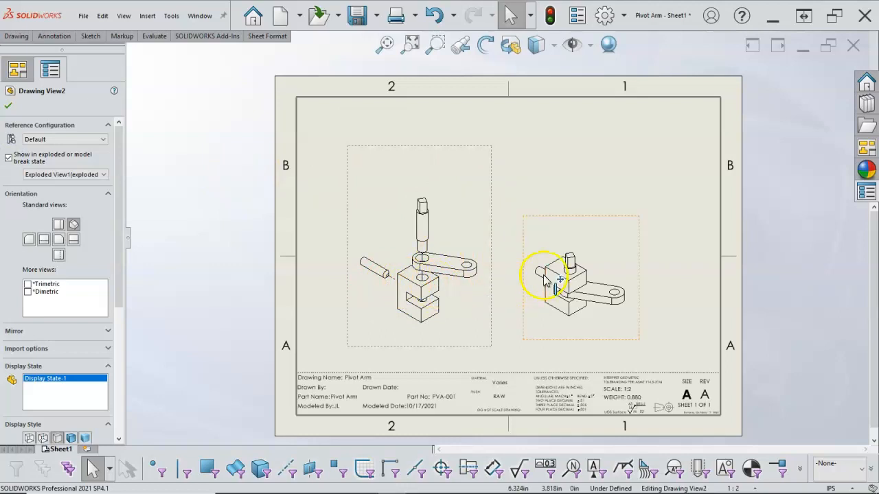
{"action": "left_click_drag", "start_coordinate": [629, 245], "coordinate": [659, 260]}
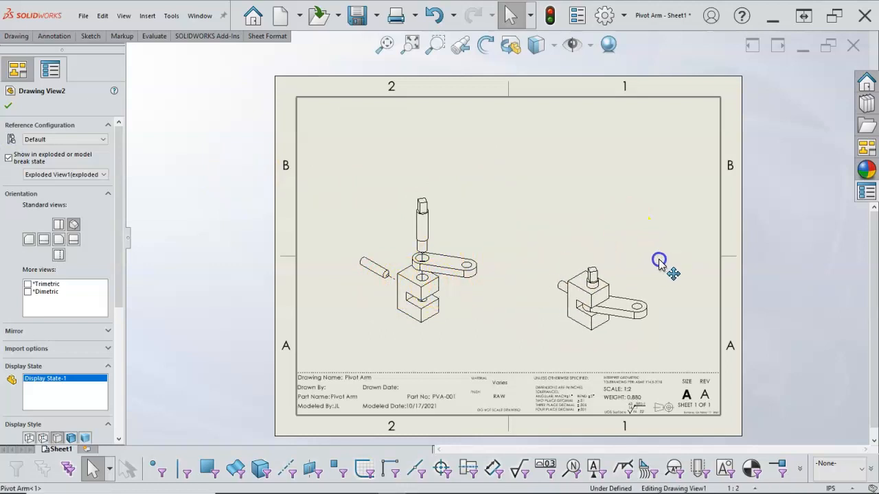
{"action": "left_click", "coordinate": [505, 214]}
- Start Auto Balloon on the exploded view and lay out the balloons in a column along the view's left side
{"action": "left_click", "coordinate": [485, 213]}
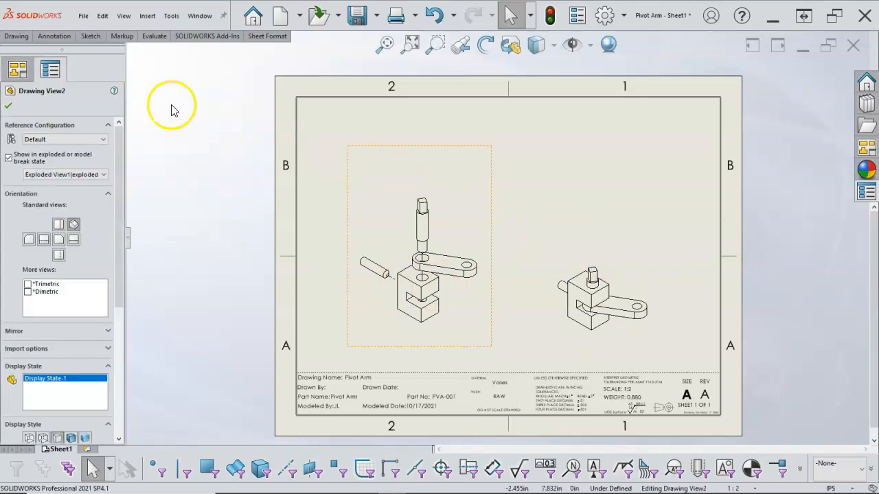
{"action": "left_click", "coordinate": [58, 38]}
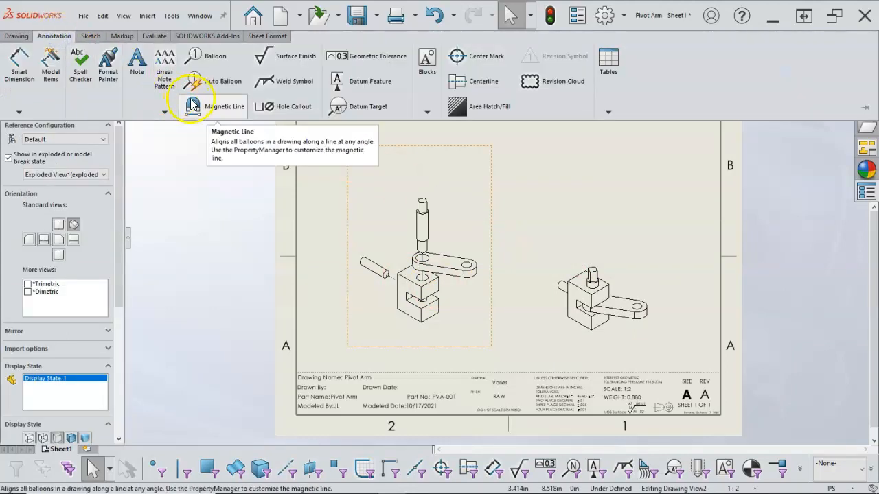
{"action": "left_click", "coordinate": [209, 79]}
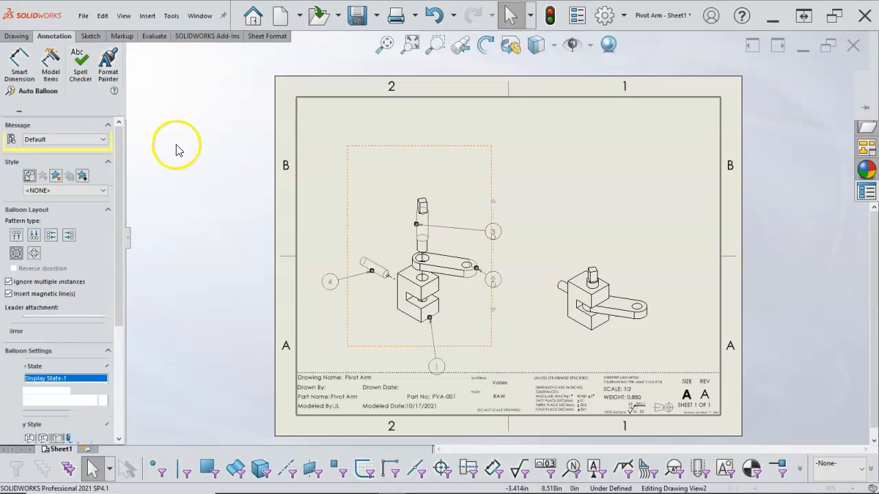
{"action": "left_click", "coordinate": [17, 235]}
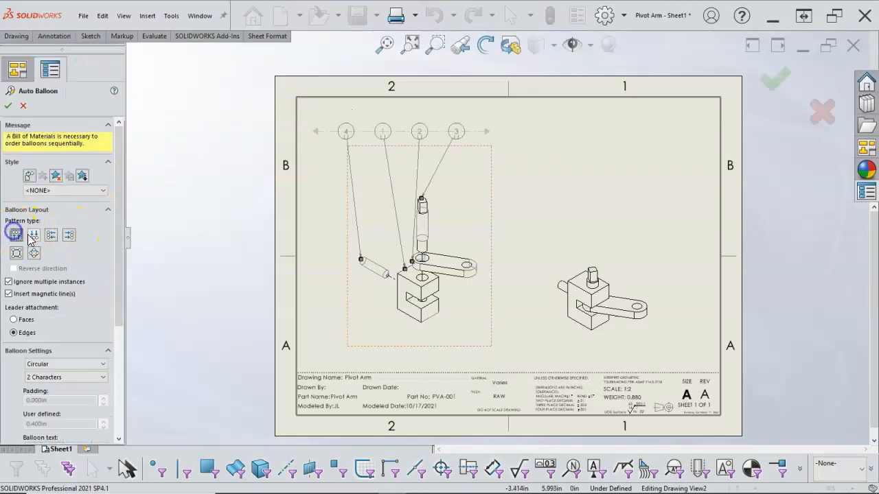
{"action": "left_click", "coordinate": [34, 235]}
{"action": "left_click", "coordinate": [50, 236]}
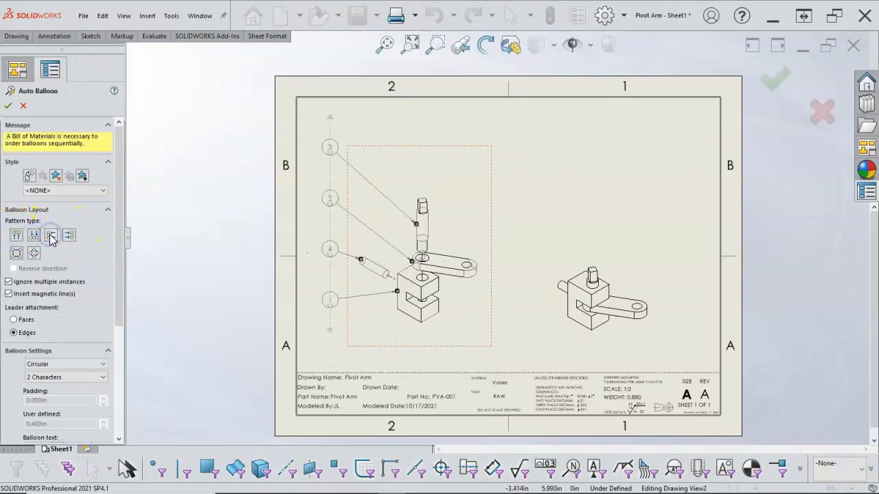
- Assign the auto balloons to the Dims layer and insert them on the exploded view
{"action": "left_click_drag", "start_coordinate": [115, 309], "coordinate": [124, 412]}
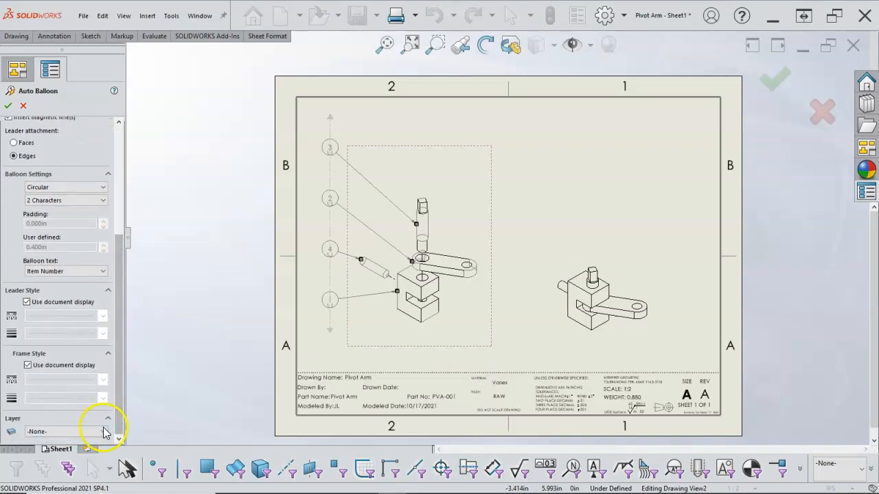
{"action": "left_click", "coordinate": [102, 431]}
{"action": "left_click", "coordinate": [52, 453]}
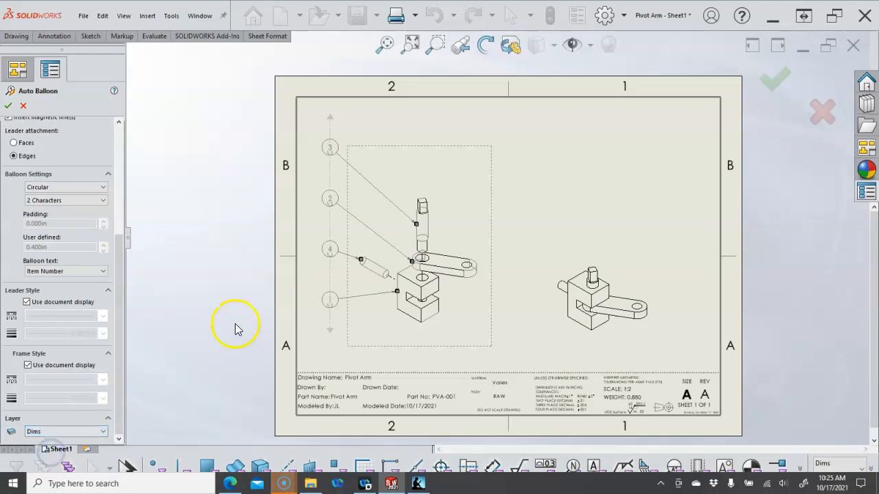
{"action": "left_click", "coordinate": [539, 206]}
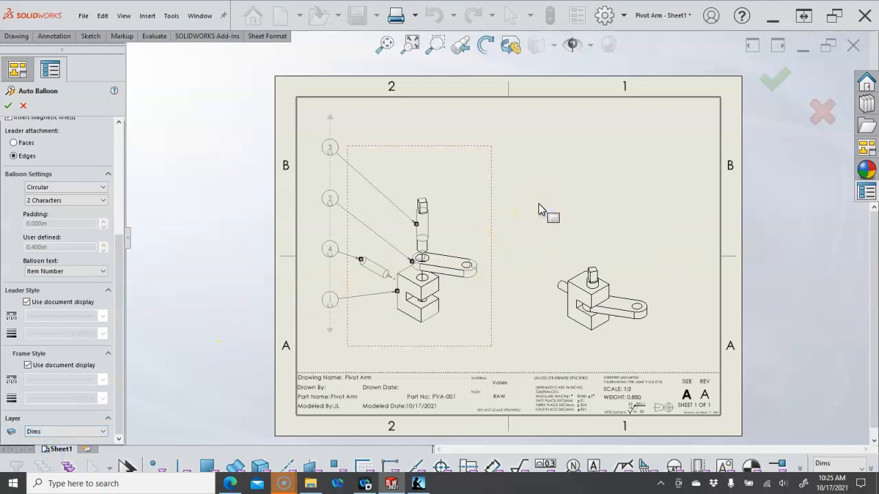
{"action": "left_click", "coordinate": [8, 106]}
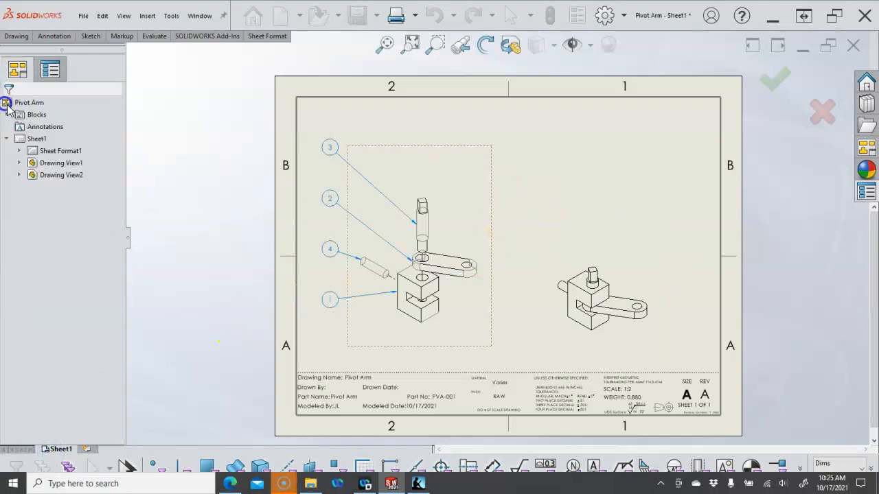
{"action": "left_click", "coordinate": [574, 195]}
- Insert a top-level-only bill of materials for the exploded view with the bom-standard template, placed in the sheet's upper right corner
{"action": "scroll", "coordinate": [585, 214], "scroll_direction": "down", "scroll_amount": 1}
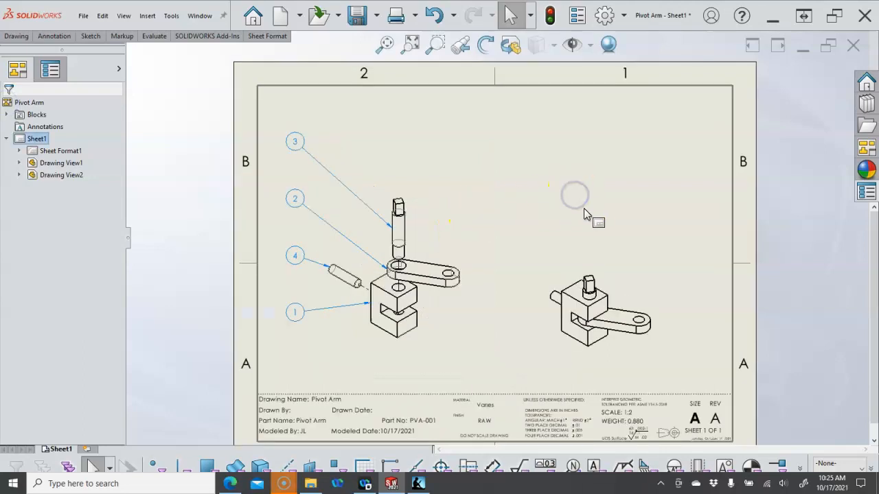
{"action": "left_click", "coordinate": [612, 211]}
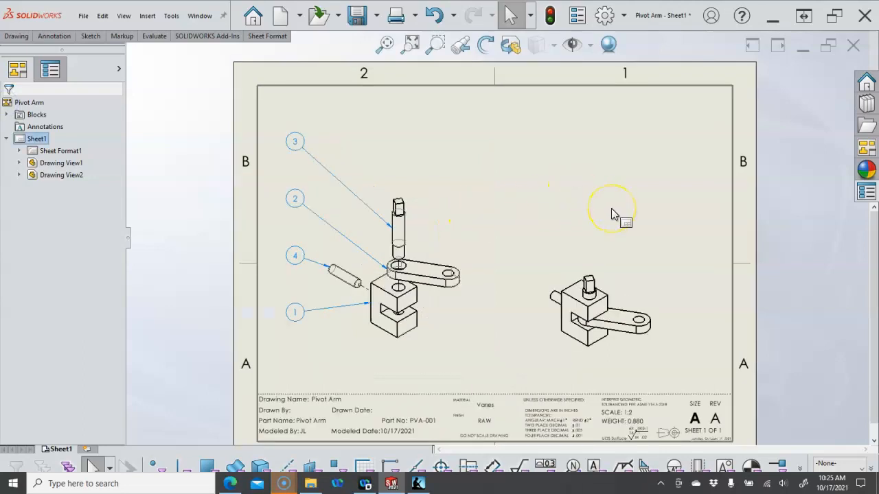
{"action": "right_click", "coordinate": [411, 174]}
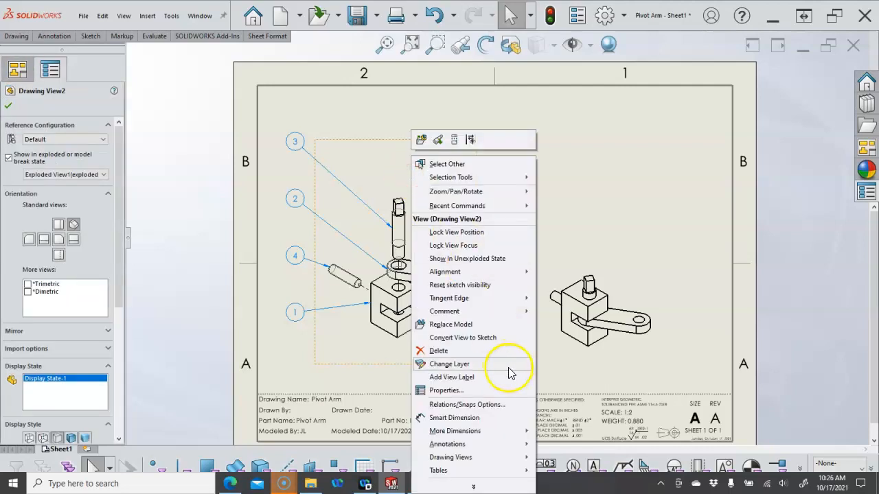
{"action": "left_click", "coordinate": [484, 471]}
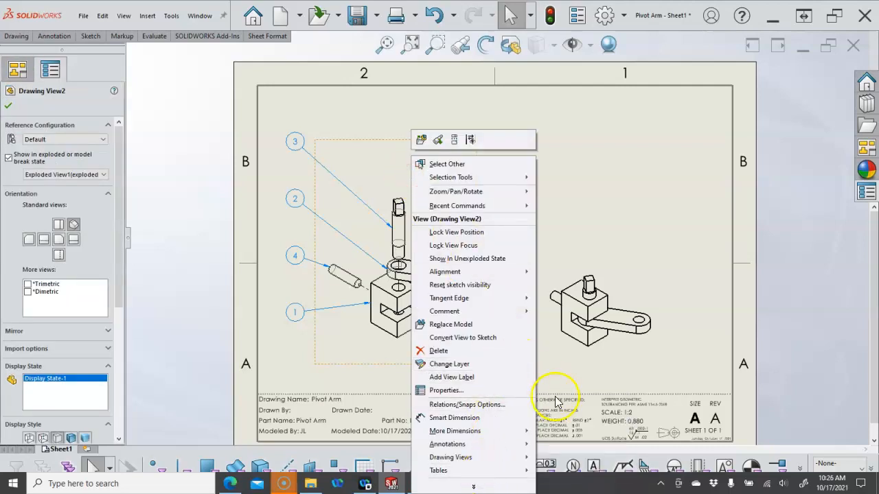
{"action": "mouse_move", "coordinate": [513, 473]}
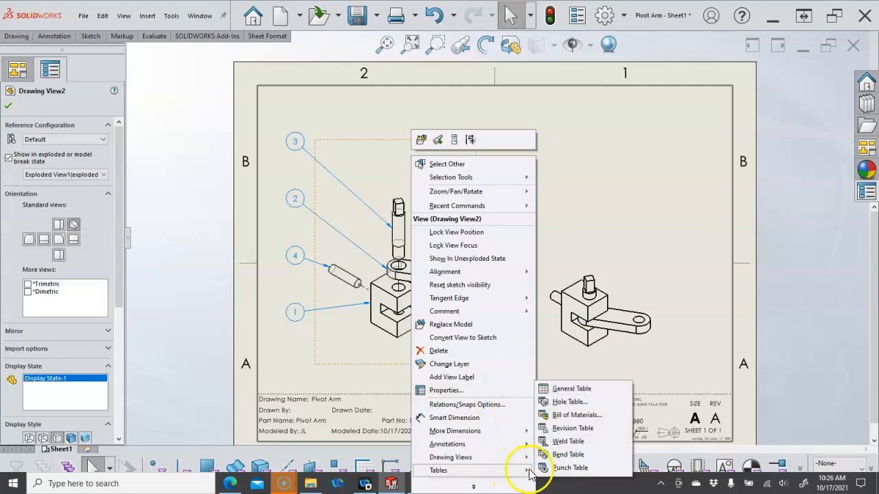
{"action": "left_click", "coordinate": [560, 415]}
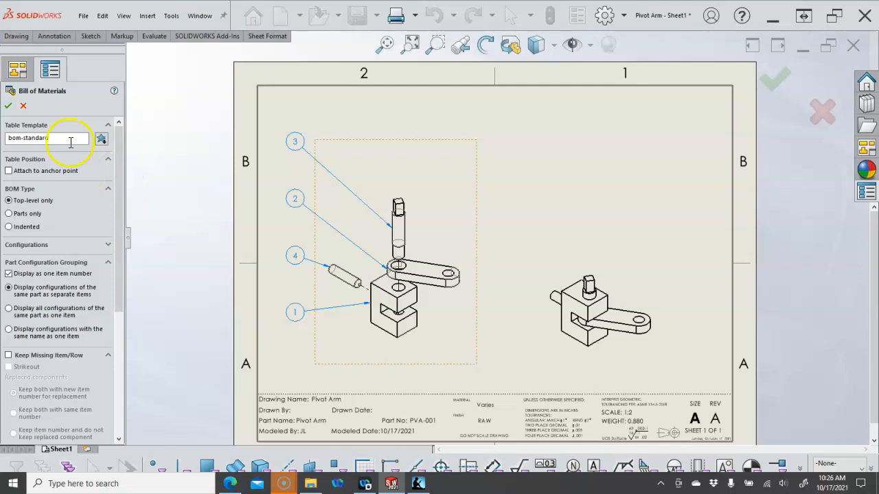
{"action": "left_click", "coordinate": [9, 108]}
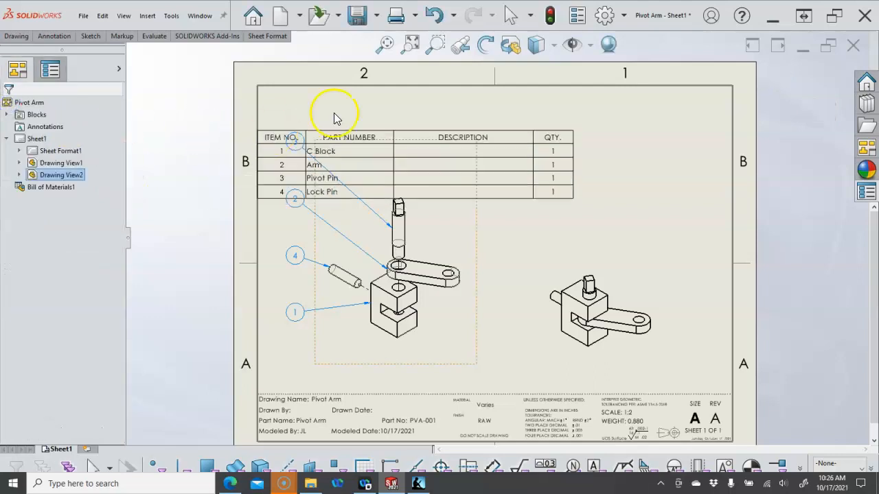
{"action": "left_click", "coordinate": [411, 91]}
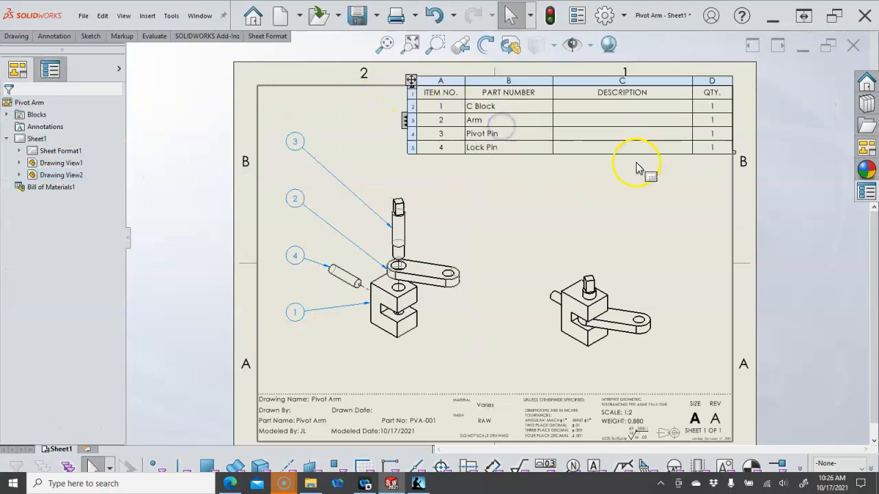
- Open the Arm part from its bill of materials row and display its custom properties
{"action": "right_click", "coordinate": [524, 124]}
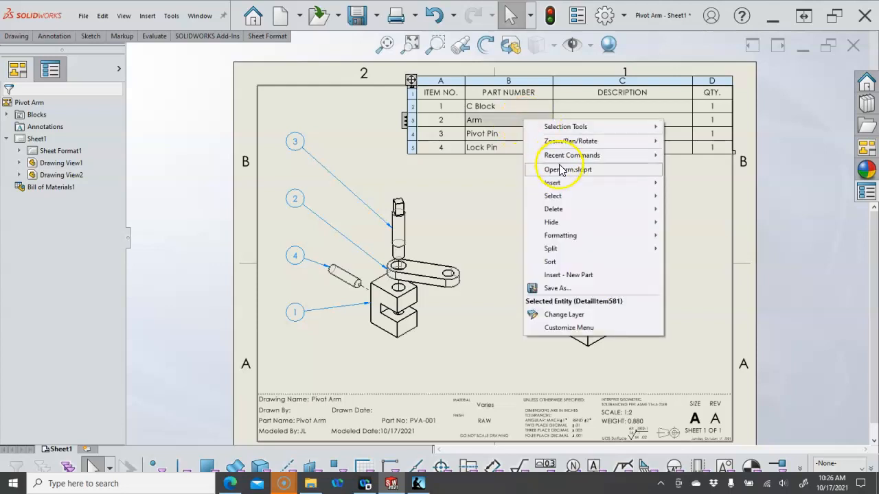
{"action": "left_click", "coordinate": [561, 170]}
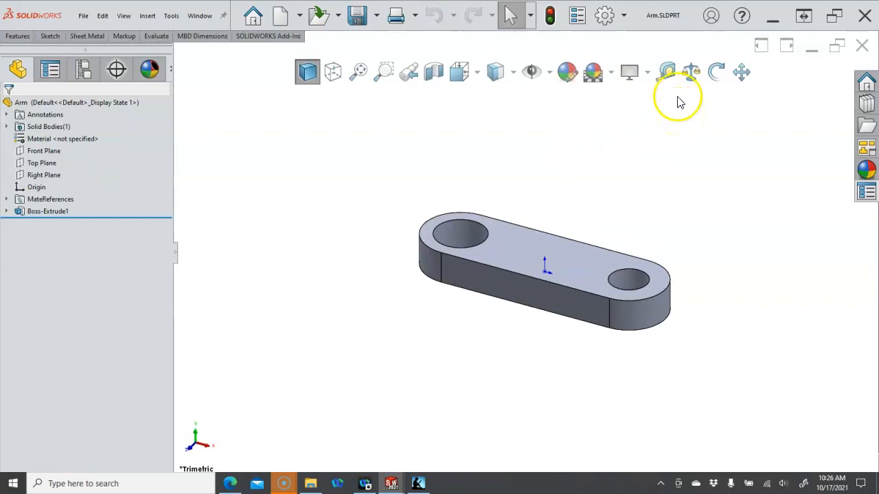
{"action": "left_click", "coordinate": [865, 192]}
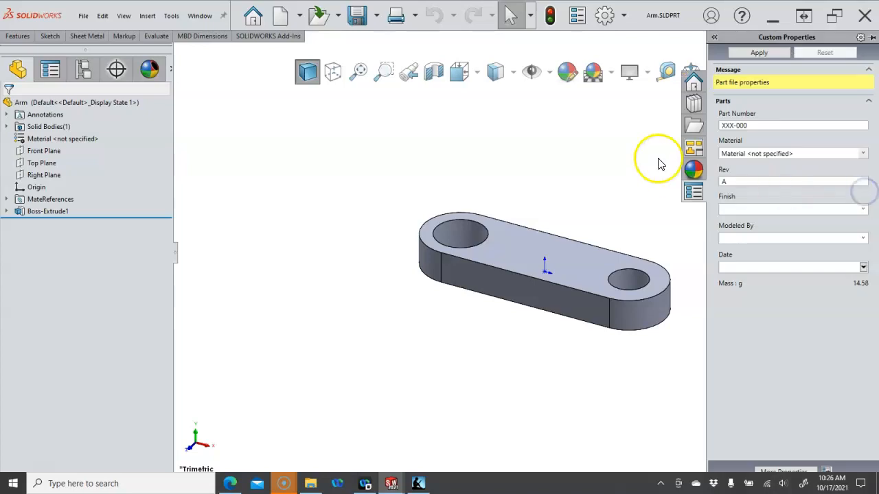
- Set the Arm's part number to PVA-003 and its material to Plain Carbon Steel, saving the property changes
{"action": "left_click_drag", "start_coordinate": [749, 126], "coordinate": [716, 129]}
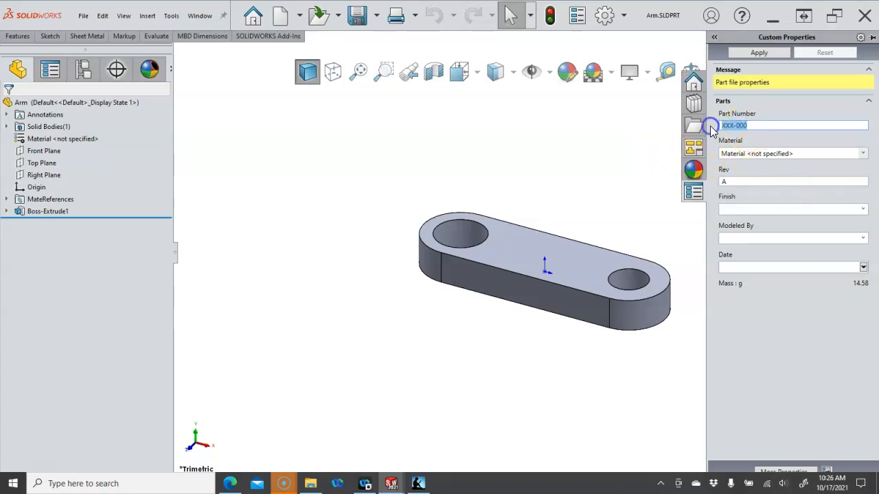
{"action": "type", "text": "PVA-003"}
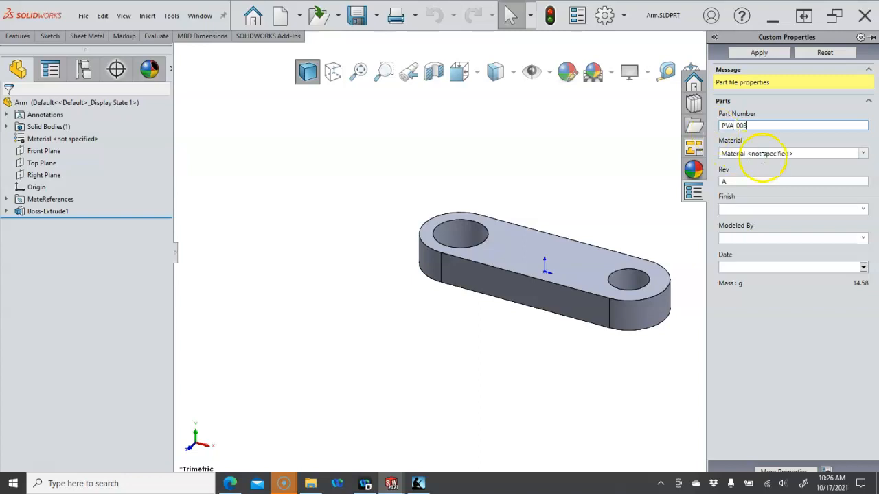
{"action": "left_click", "coordinate": [862, 153]}
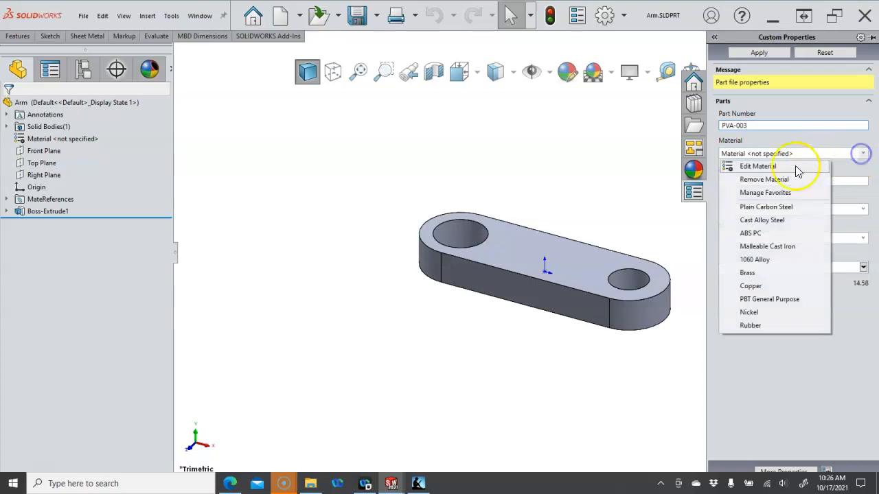
{"action": "left_click", "coordinate": [763, 207]}
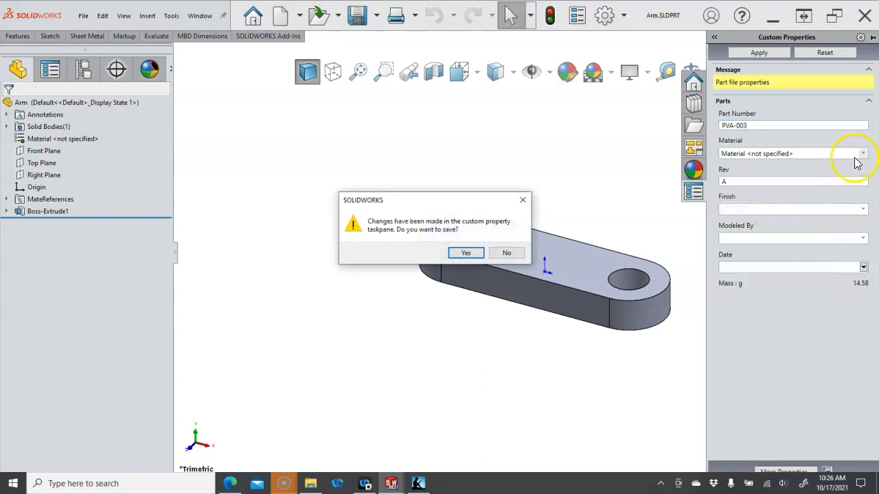
{"action": "left_click", "coordinate": [465, 253]}
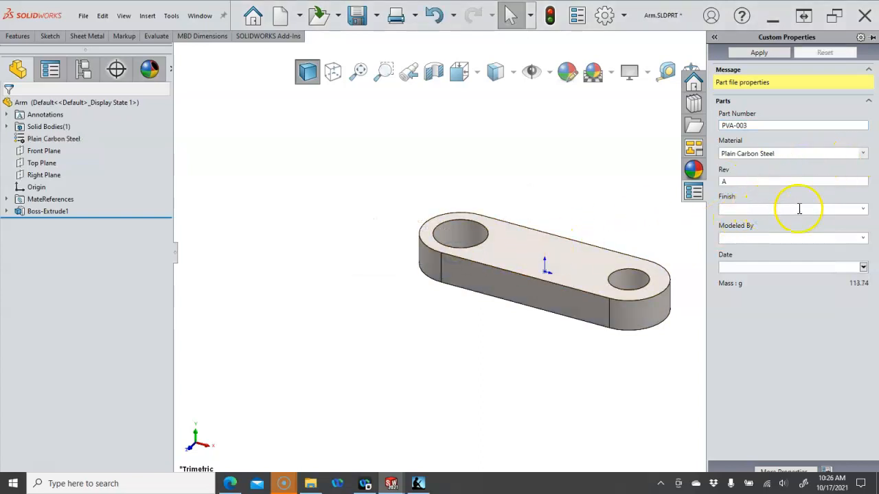
- Fill in the Arm's remaining properties: finish RAW, the modeler's initials, and the date 10/17/2021
{"action": "left_click", "coordinate": [864, 209]}
{"action": "left_click", "coordinate": [748, 221]}
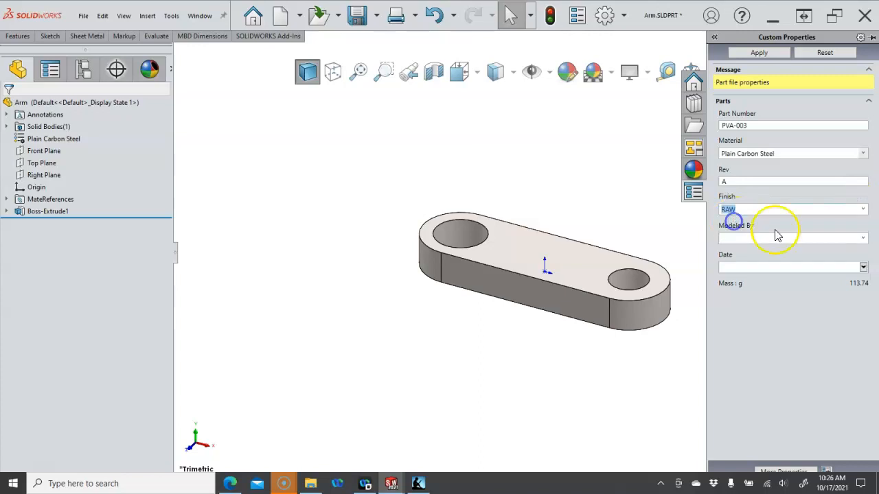
{"action": "left_click", "coordinate": [862, 238]}
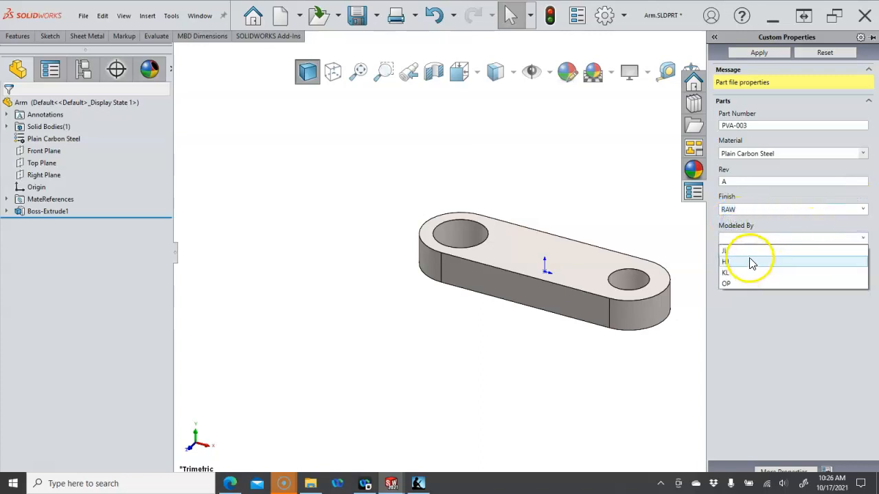
{"action": "left_click", "coordinate": [748, 255]}
{"action": "left_click", "coordinate": [863, 267]}
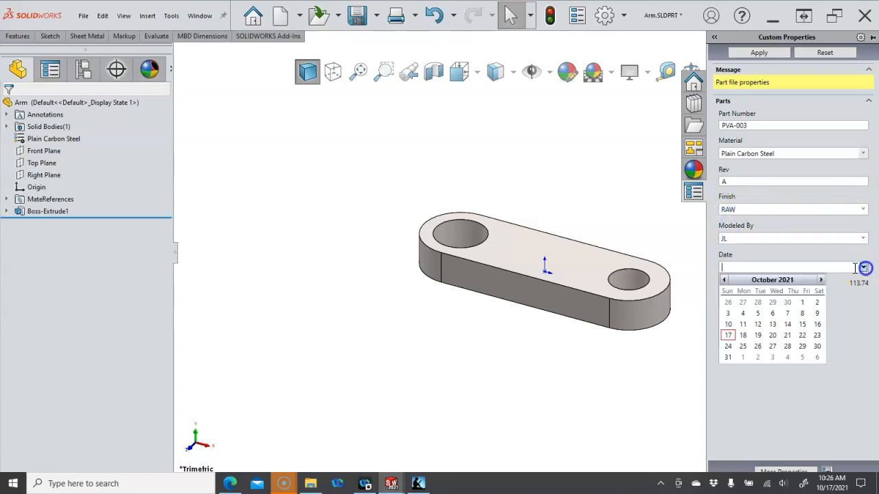
{"action": "left_click", "coordinate": [728, 335]}
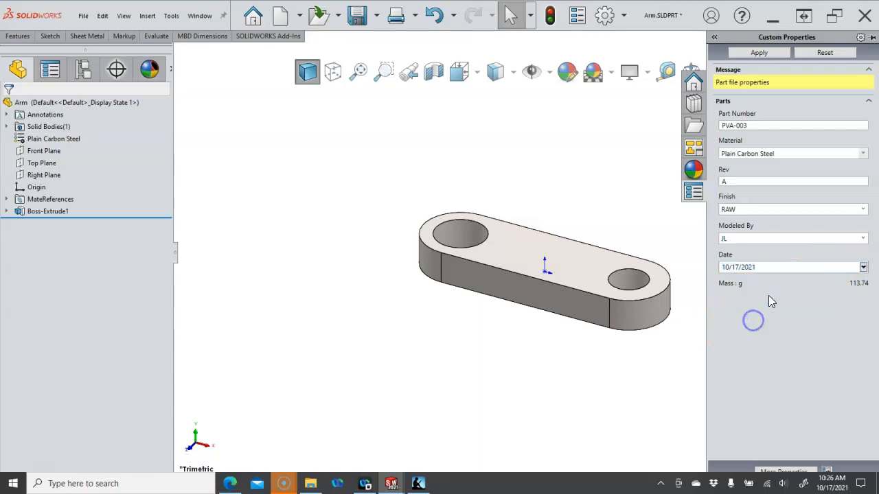
- Apply the Arm's custom properties, save the part, and close it to return to the Pivot Arm drawing
{"action": "left_click", "coordinate": [757, 55]}
{"action": "left_click", "coordinate": [356, 17]}
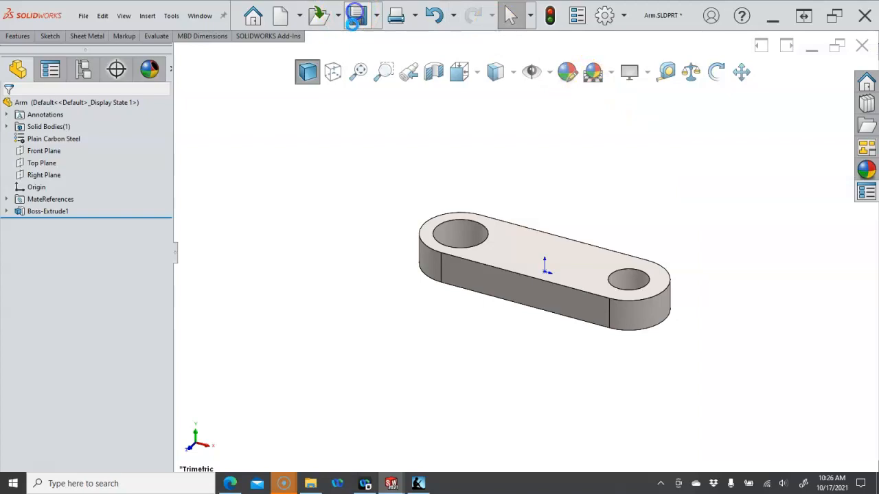
{"action": "left_click", "coordinate": [198, 16]}
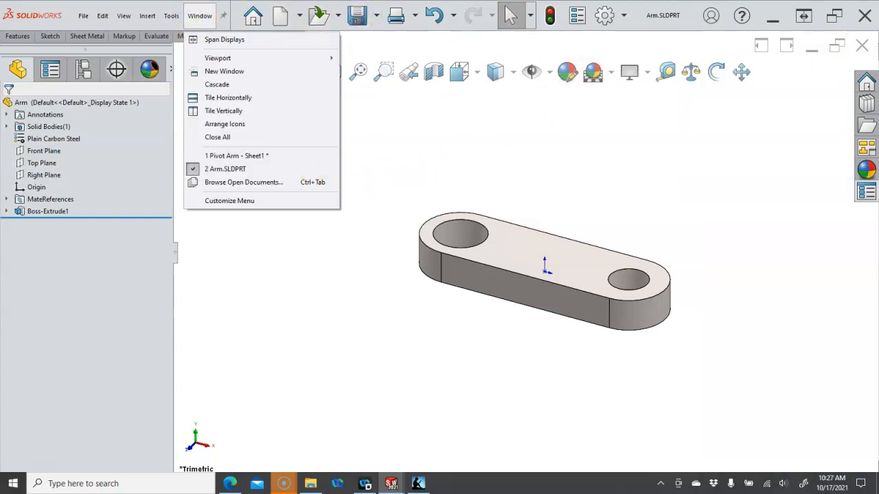
{"action": "left_click", "coordinate": [861, 45]}
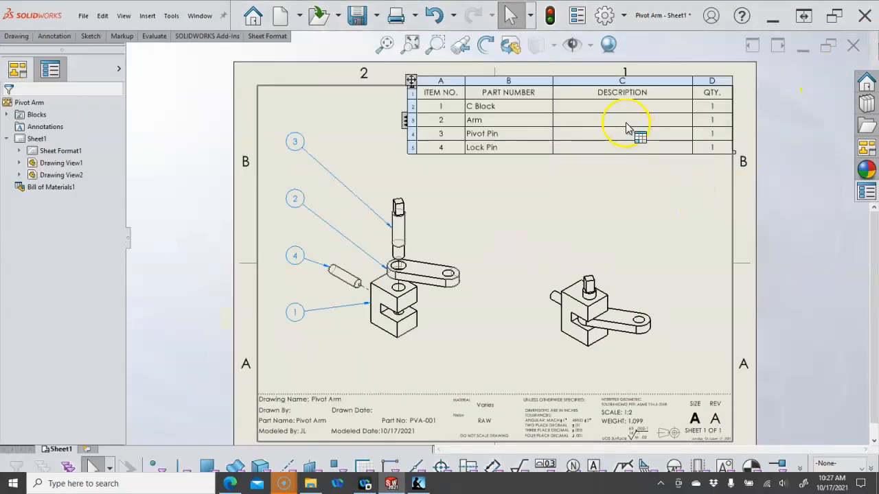
- Rename the PART NUMBER column heading in the bill of materials to PART NAME
{"action": "scroll", "coordinate": [490, 108], "scroll_direction": "down", "scroll_amount": 1}
{"action": "double_click", "coordinate": [511, 100]}
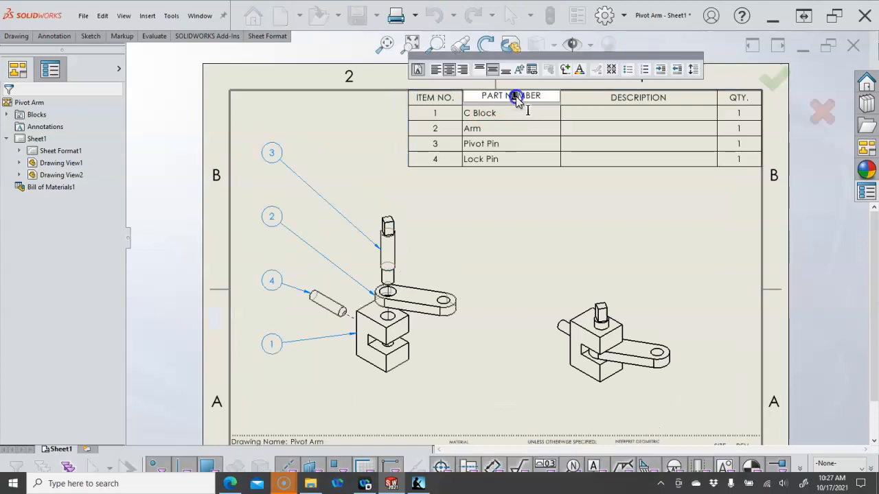
{"action": "left_click_drag", "start_coordinate": [520, 97], "coordinate": [541, 97]}
{"action": "type", "text": "A"}
{"action": "left_click", "coordinate": [542, 109]}
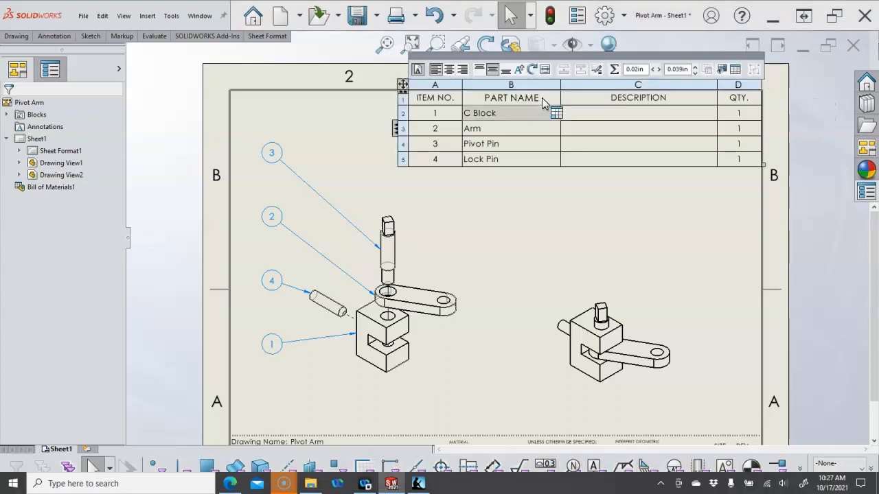
- Link the bill of materials' DESCRIPTION column to the PartNo custom property
{"action": "left_click", "coordinate": [625, 84]}
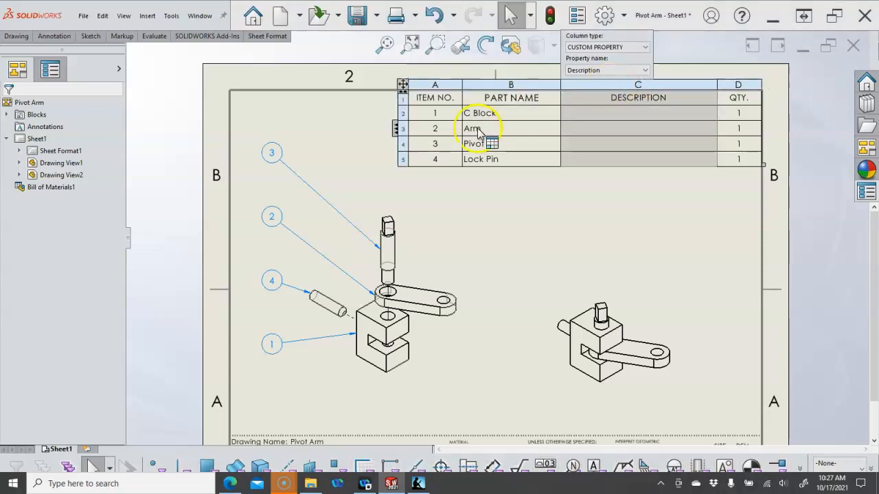
{"action": "left_click", "coordinate": [644, 70]}
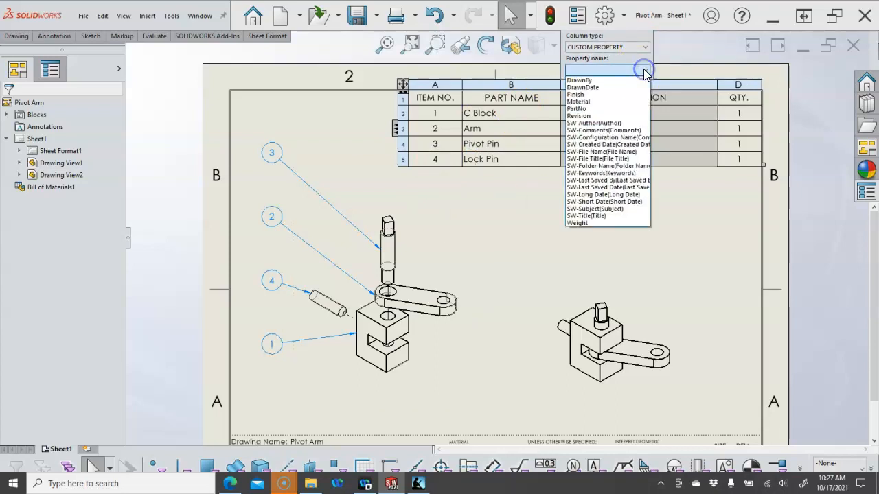
{"action": "left_click", "coordinate": [592, 108]}
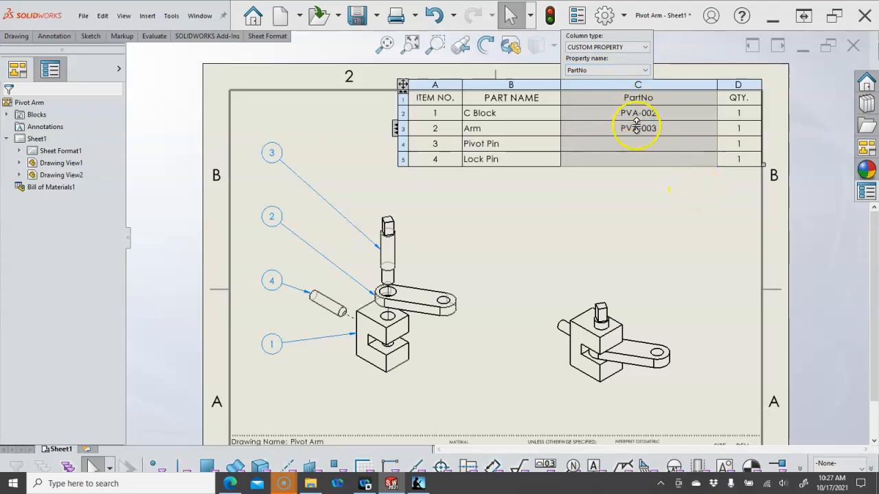
{"action": "left_click", "coordinate": [672, 165]}
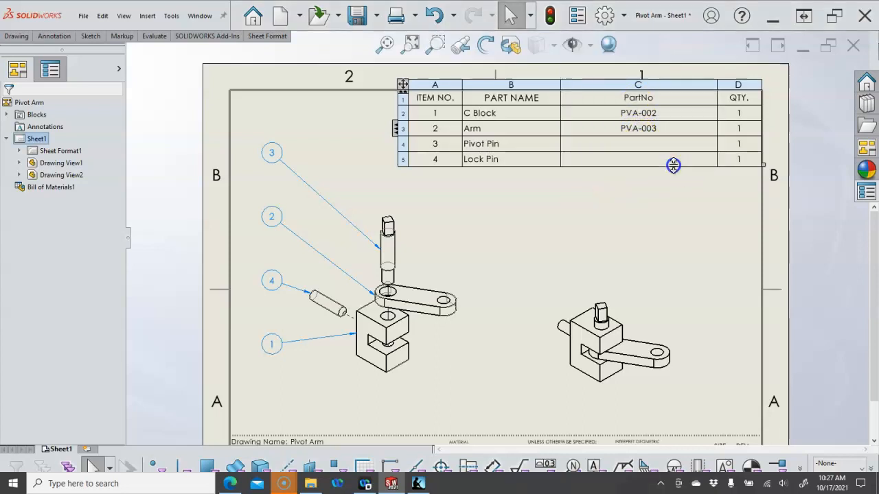
- Fit the PartNo column's width to its contents and shift the bill of materials slightly to the right
{"action": "double_click", "coordinate": [716, 87]}
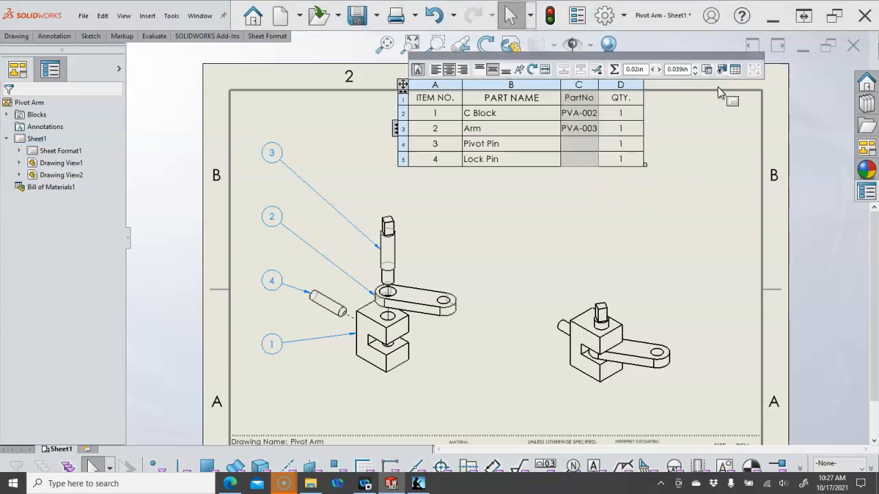
{"action": "left_click", "coordinate": [641, 229]}
{"action": "key", "text": "z"}
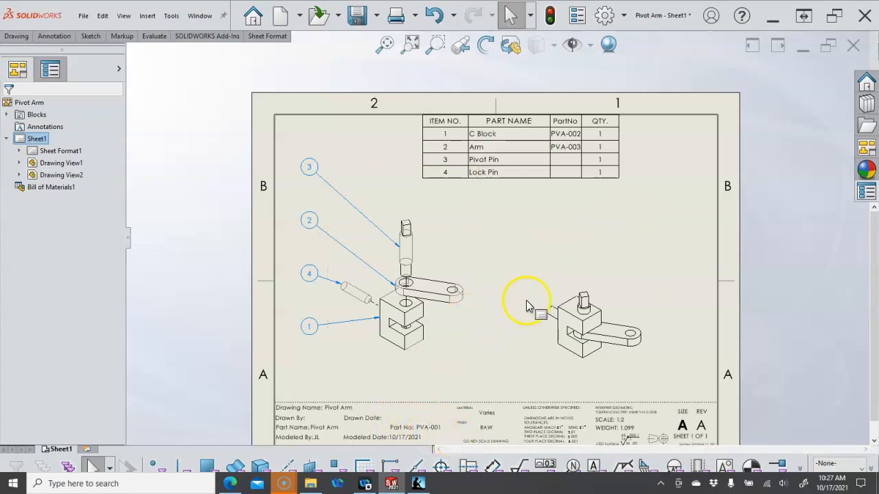
{"action": "scroll", "coordinate": [672, 254], "scroll_direction": "down", "scroll_amount": 2}
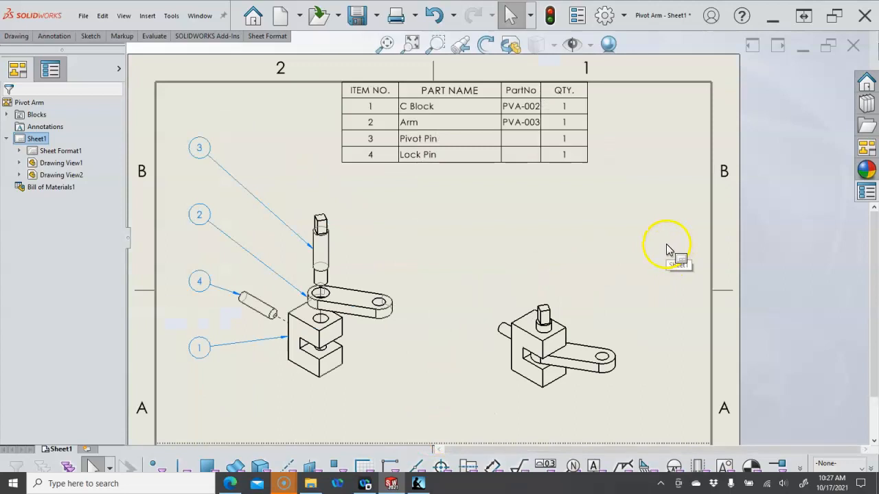
{"action": "left_click", "coordinate": [586, 253]}
{"action": "mouse_move", "coordinate": [343, 84]}
{"action": "left_mouse_down"}
{"action": "mouse_move", "coordinate": [449, 85]}
{"action": "mouse_move", "coordinate": [346, 80]}
{"action": "left_mouse_up"}
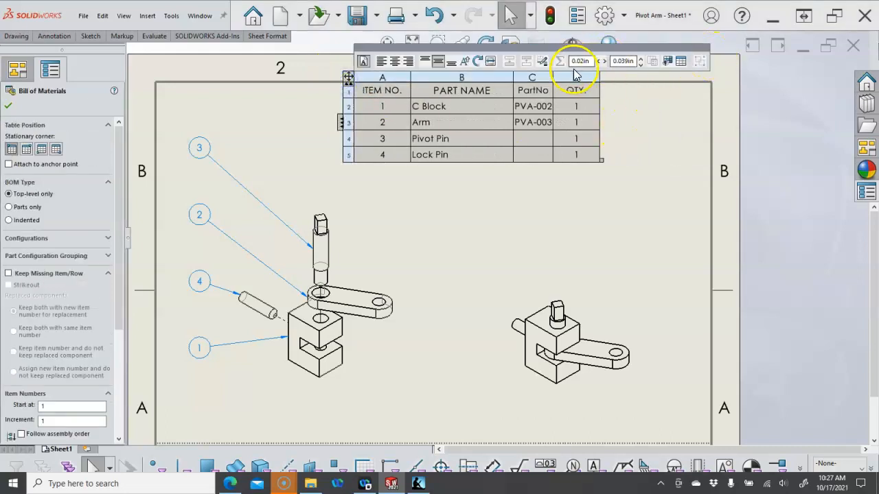
- Insert a column to the right of QTY. in the bill of materials, linked to the Material custom property
{"action": "left_click", "coordinate": [575, 77]}
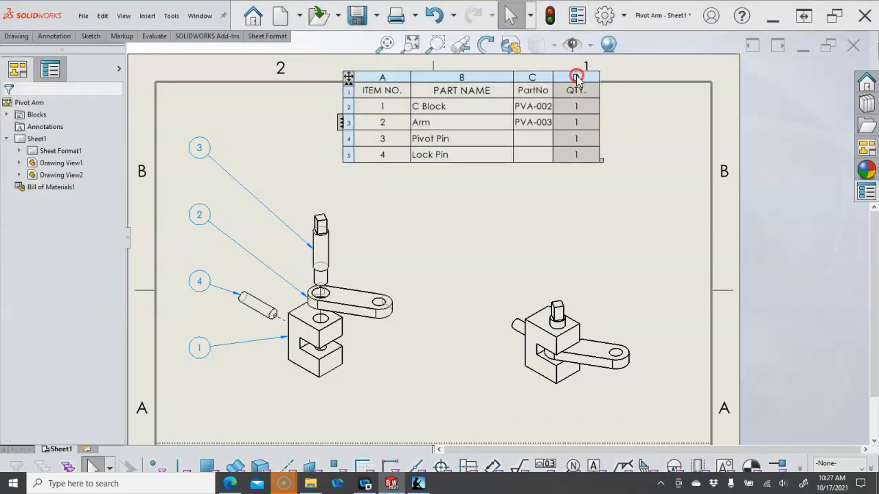
{"action": "right_click", "coordinate": [576, 76]}
{"action": "mouse_move", "coordinate": [618, 130]}
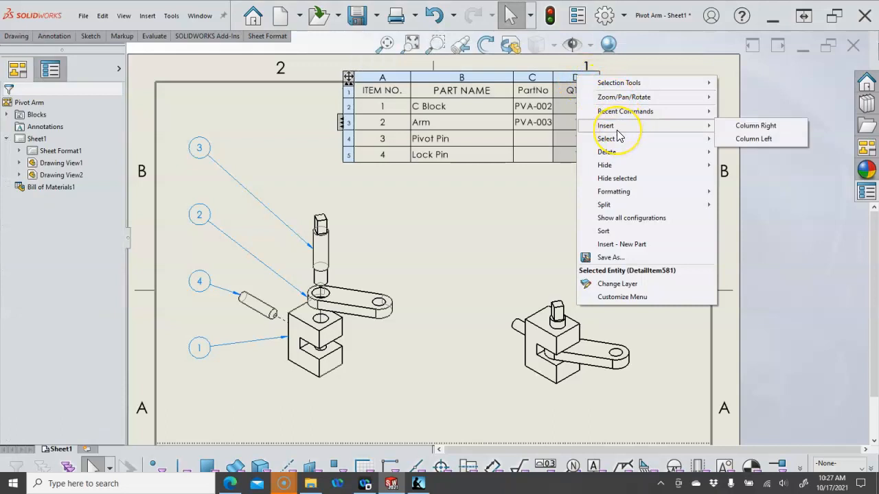
{"action": "left_click", "coordinate": [741, 127]}
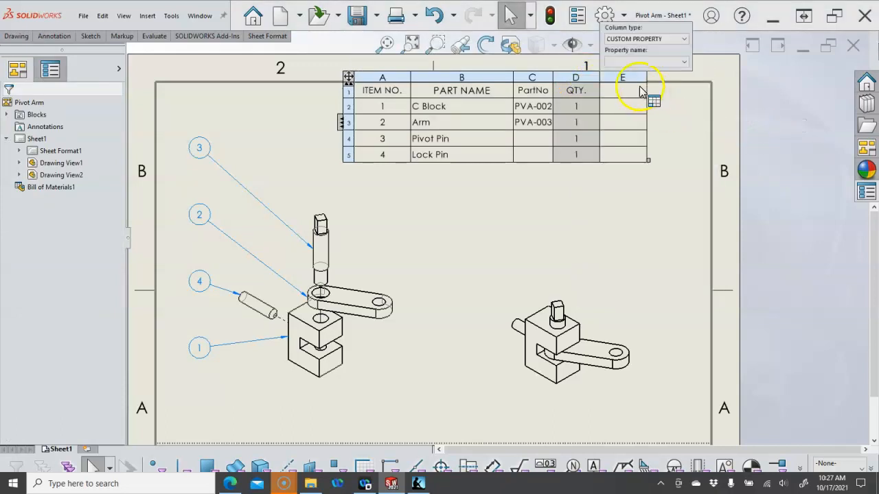
{"action": "left_click", "coordinate": [683, 62]}
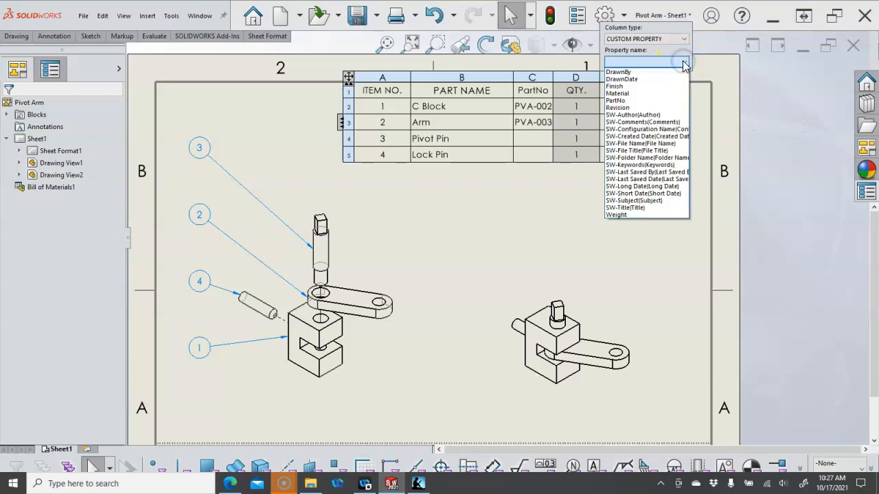
{"action": "left_click", "coordinate": [638, 94]}
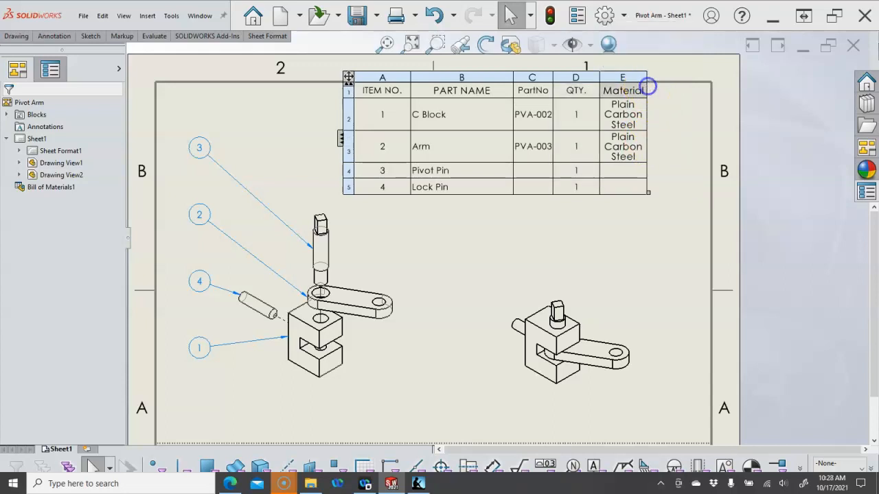
- Fit the Material column's width to its text and move the bill of materials' right edge to the sheet border
{"action": "double_click", "coordinate": [648, 86]}
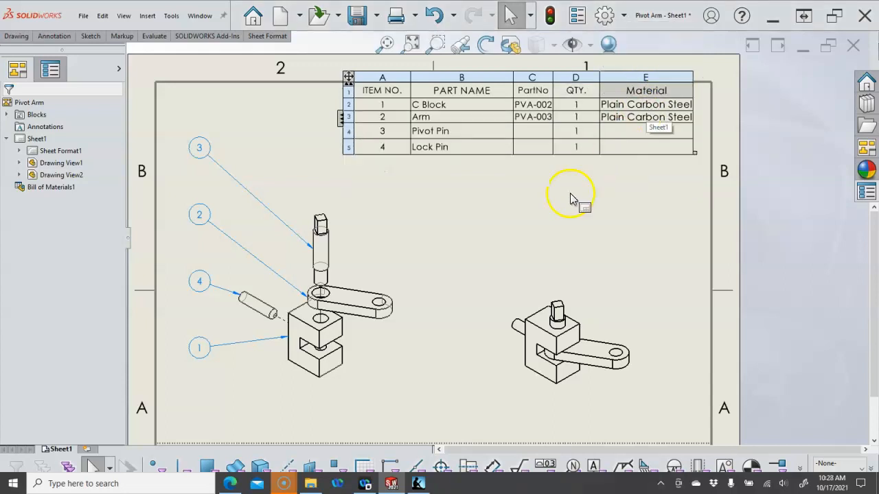
{"action": "left_click", "coordinate": [570, 198]}
{"action": "left_click", "coordinate": [349, 79]}
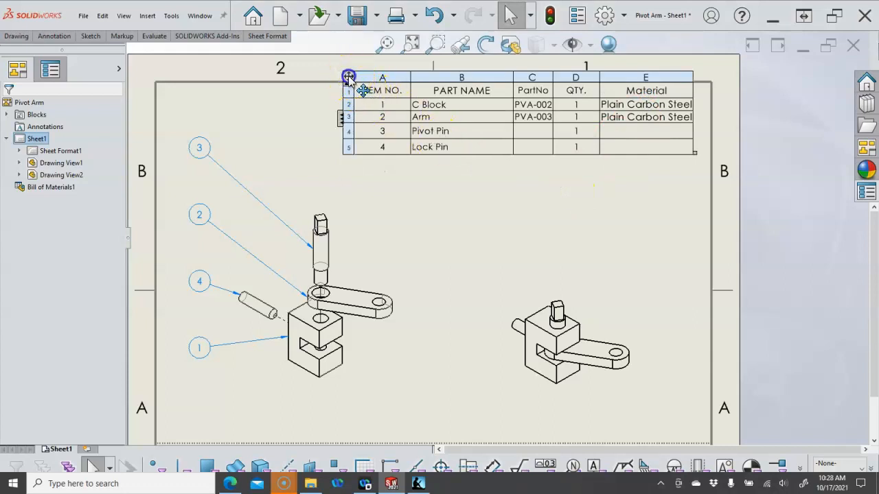
{"action": "left_click_drag", "start_coordinate": [349, 79], "coordinate": [368, 79]}
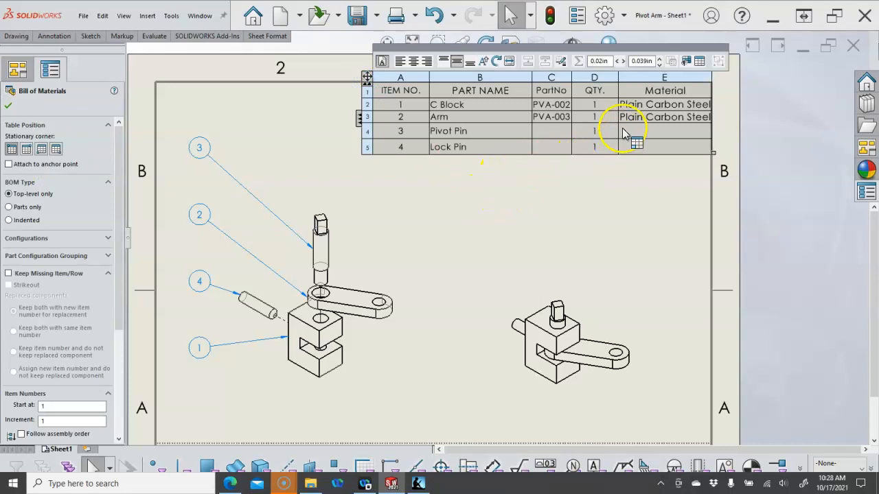
- Set the Material column's horizontal cell padding to 0.05 in and realign the table's right edge with the sheet border
{"action": "left_click", "coordinate": [644, 76]}
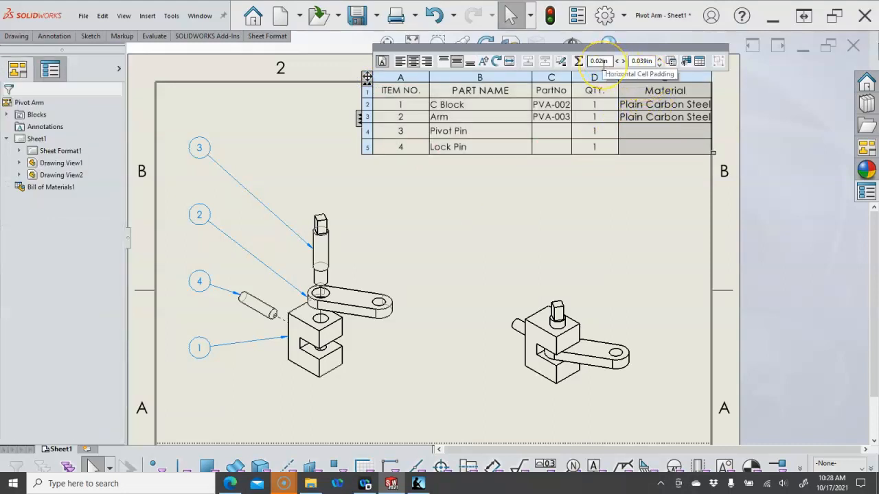
{"action": "left_click", "coordinate": [599, 61]}
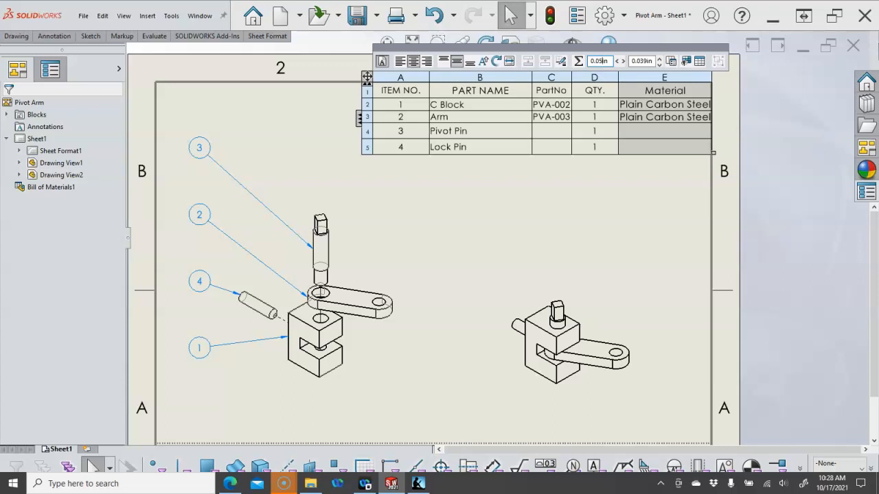
{"action": "key", "text": "Return"}
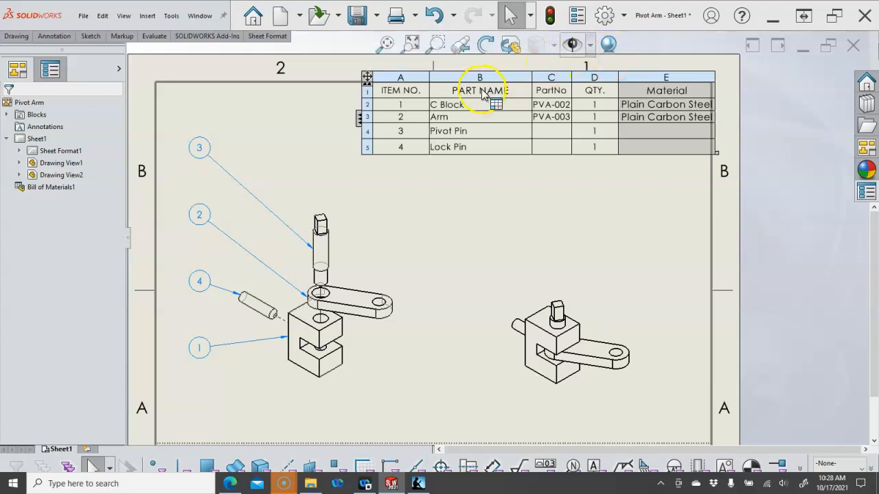
{"action": "left_click", "coordinate": [363, 74]}
{"action": "left_click_drag", "start_coordinate": [363, 76], "coordinate": [357, 75]}
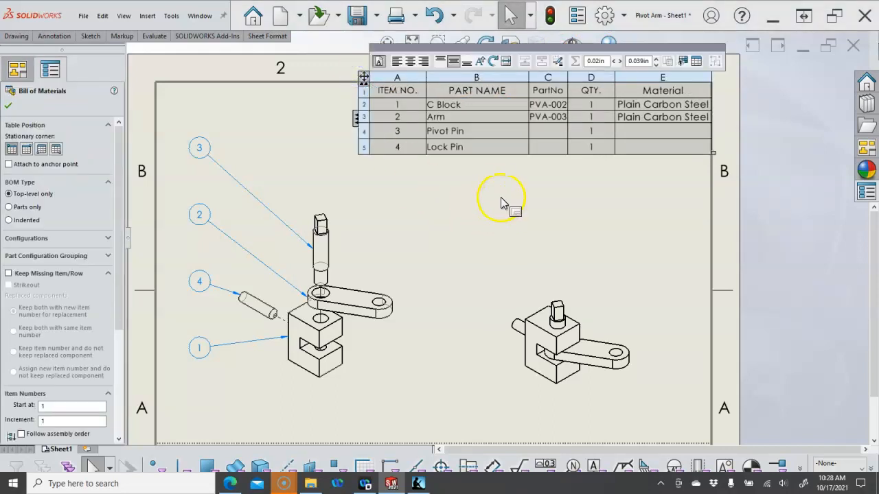
{"action": "left_click", "coordinate": [478, 190]}
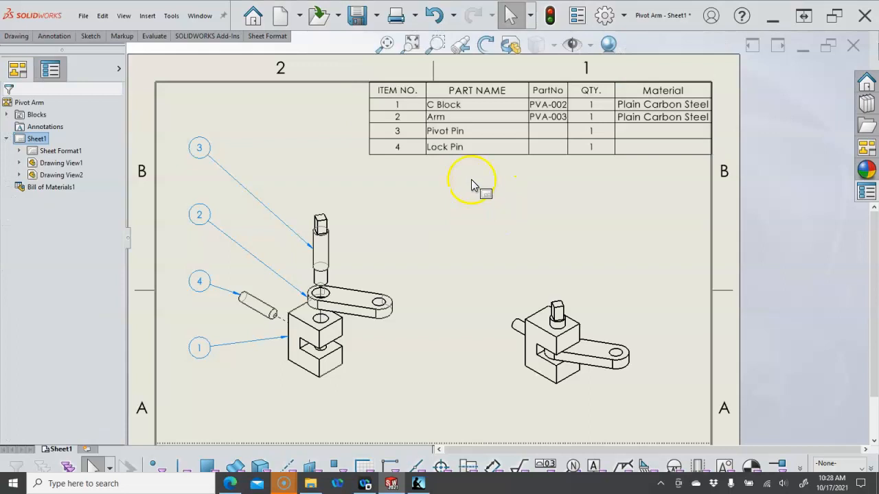
- Save the customized bill of materials as a table template named MY-BOM in the SW2021 System folder
{"action": "left_click", "coordinate": [397, 110]}
{"action": "left_click", "coordinate": [365, 77]}
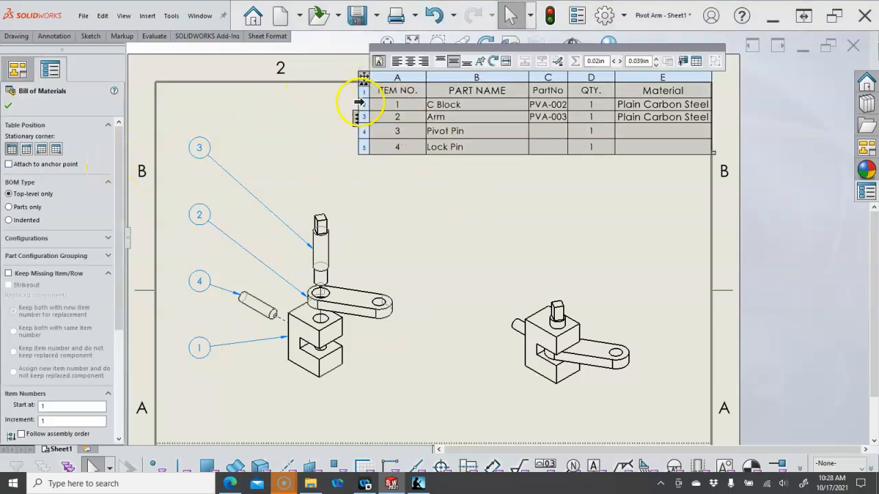
{"action": "right_click", "coordinate": [364, 77]}
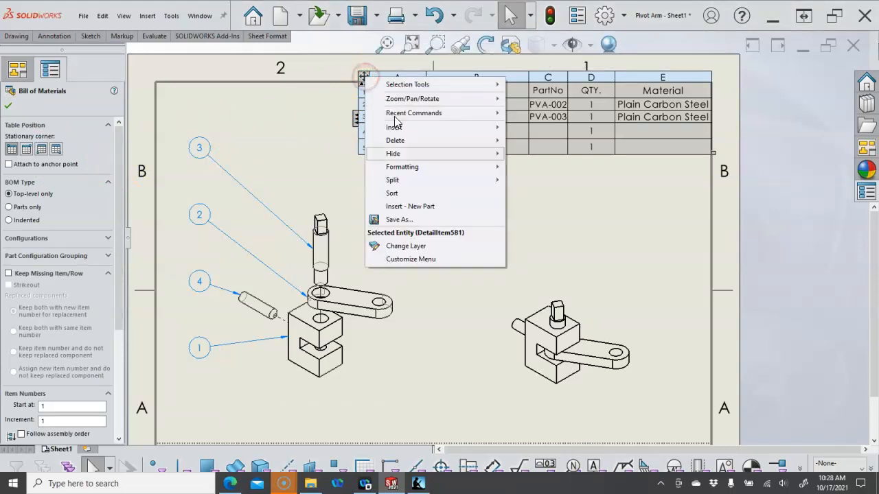
{"action": "left_click", "coordinate": [405, 220]}
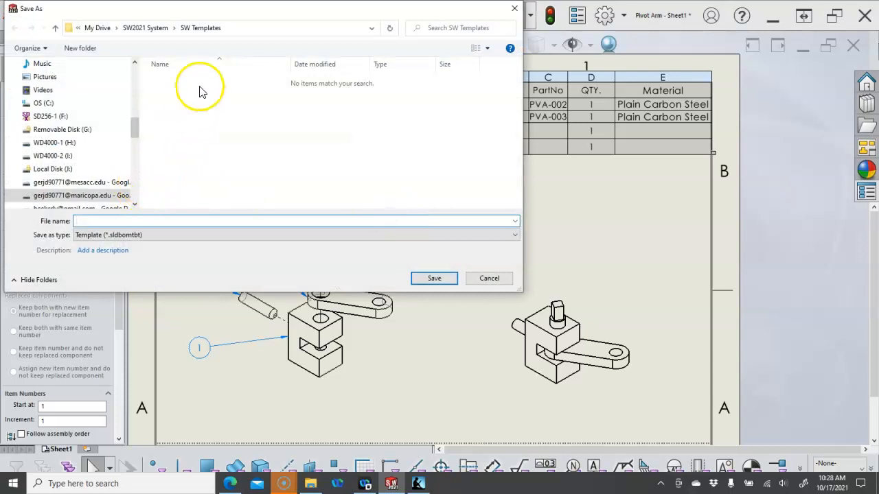
{"action": "left_click", "coordinate": [150, 28]}
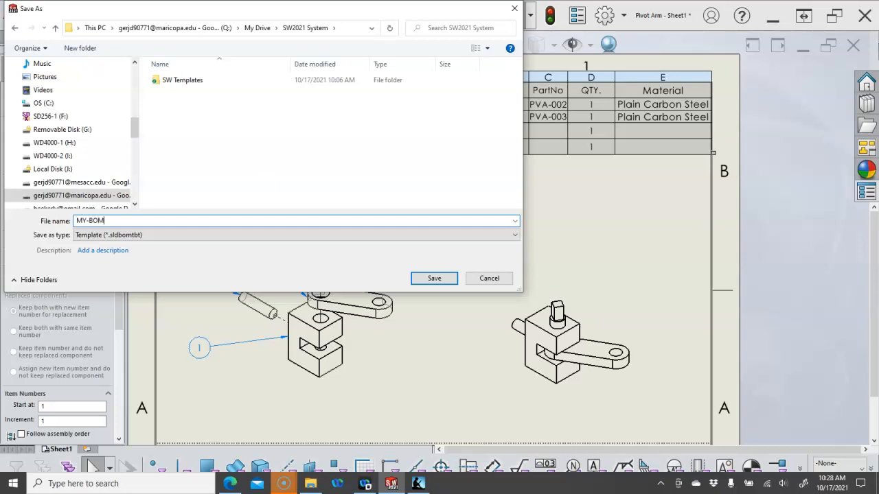
{"action": "left_click", "coordinate": [435, 278]}
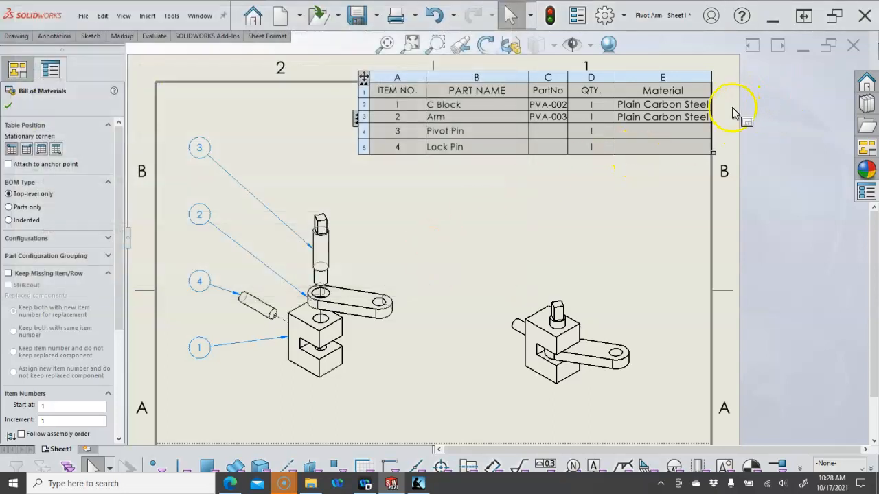
- Open the Pivot Pin part from its bill of materials row and display its custom properties
{"action": "left_click", "coordinate": [484, 132]}
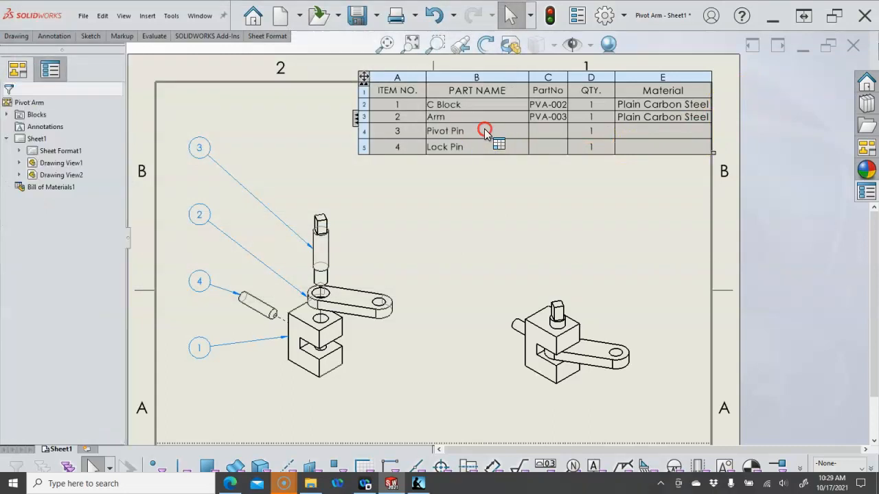
{"action": "right_click", "coordinate": [484, 131]}
{"action": "left_click", "coordinate": [520, 181]}
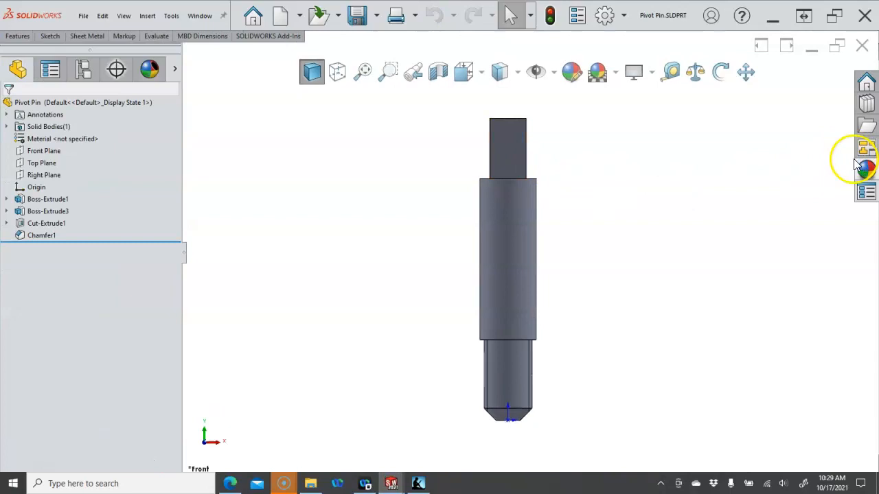
{"action": "left_click", "coordinate": [866, 192]}
{"action": "left_click", "coordinate": [837, 124]}
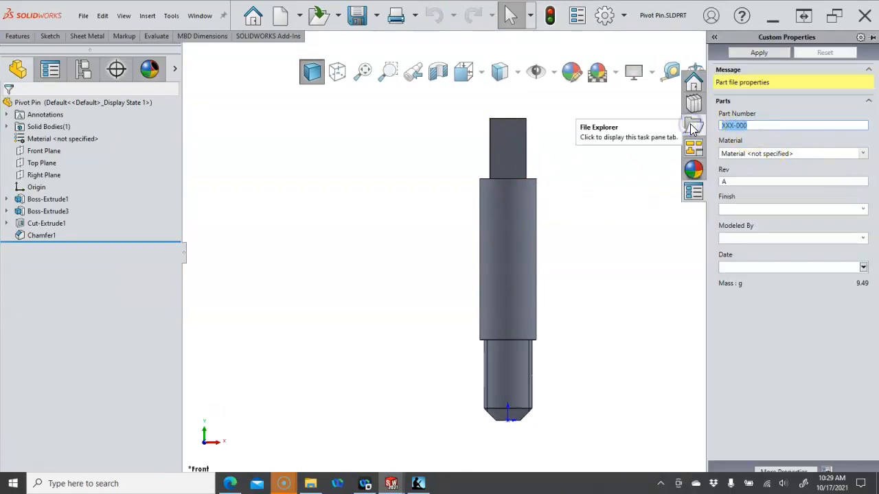
- Set the Pivot Pin's part number to PVA-004 and its material to Plain Carbon Steel, saving the property changes
{"action": "type", "text": "PVA-"}
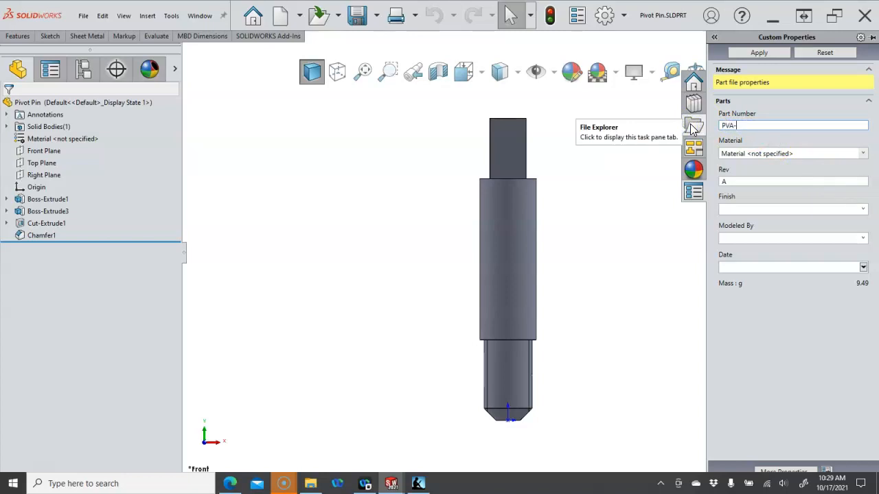
{"action": "left_click", "coordinate": [719, 129]}
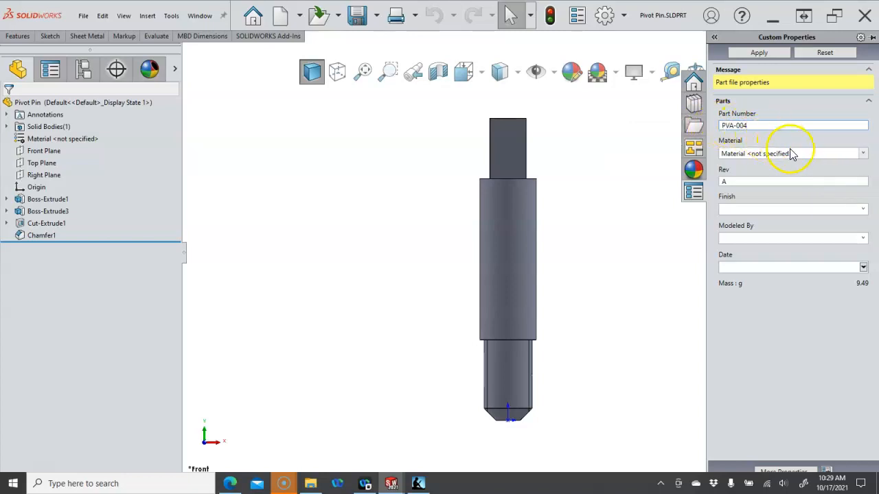
{"action": "left_click", "coordinate": [863, 153]}
{"action": "left_click", "coordinate": [765, 206]}
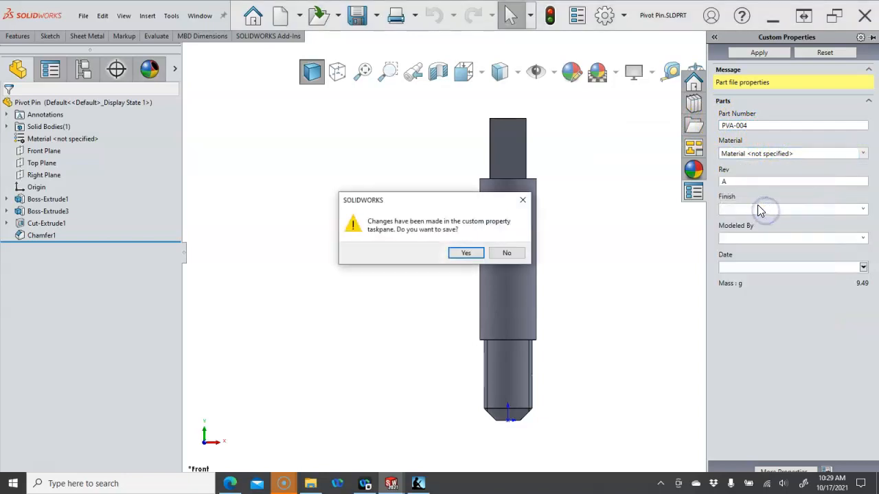
{"action": "left_click", "coordinate": [468, 253]}
- Complete the Pivot Pin's properties with RAW finish, the modeler's initials and date 10/17/2021, then save and close the part
{"action": "left_click", "coordinate": [862, 209]}
{"action": "left_click", "coordinate": [728, 222]}
{"action": "left_click", "coordinate": [862, 238]}
{"action": "left_click", "coordinate": [753, 251]}
{"action": "left_click", "coordinate": [863, 267]}
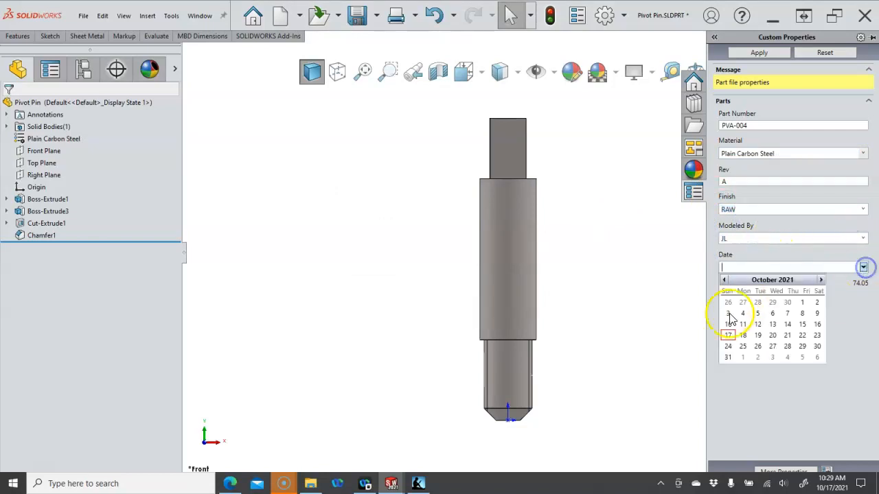
{"action": "left_click", "coordinate": [727, 335]}
{"action": "left_click", "coordinate": [758, 53]}
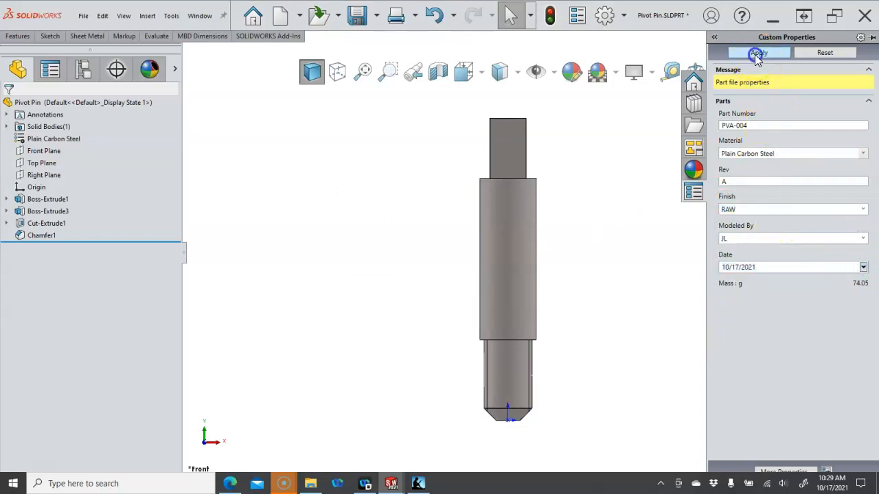
{"action": "left_click", "coordinate": [357, 15]}
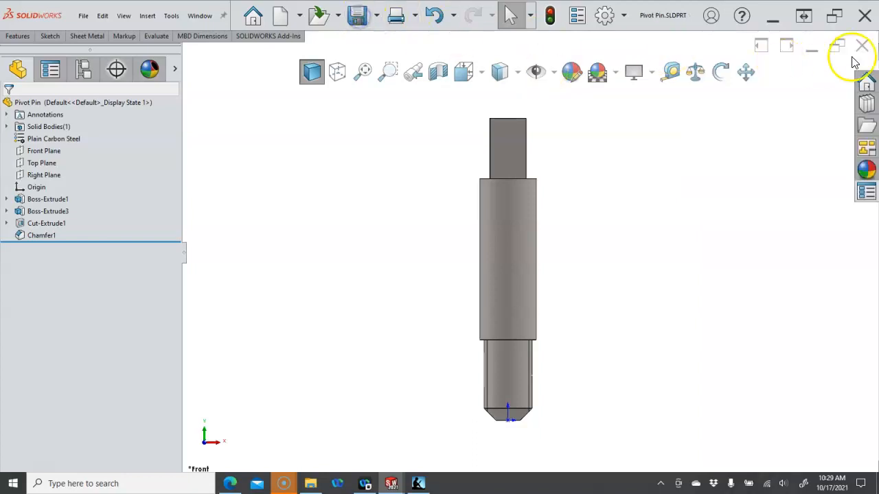
{"action": "left_click", "coordinate": [866, 45]}
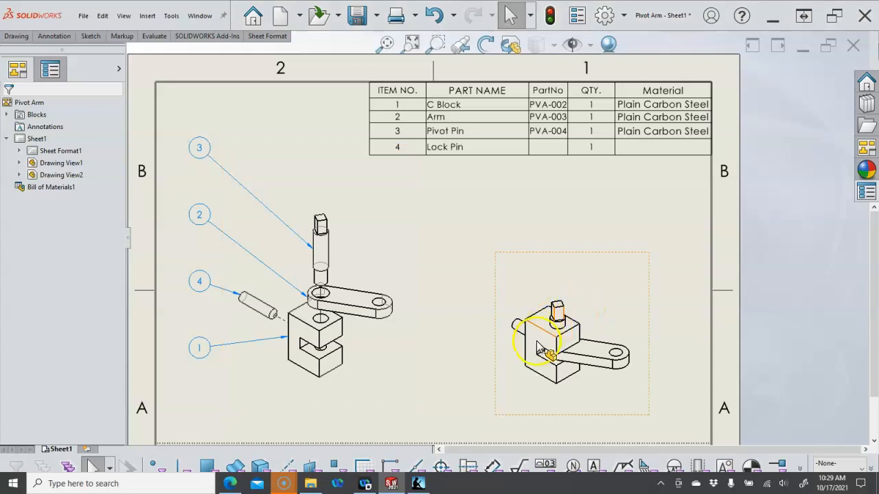
- Open the Lock Pin part from the assembled drawing view and display its custom properties
{"action": "right_click", "coordinate": [519, 329]}
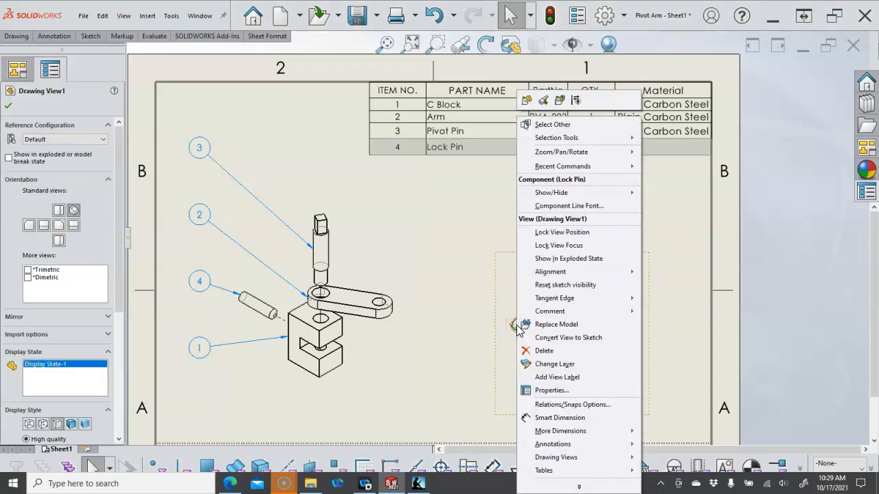
{"action": "left_click", "coordinate": [526, 102]}
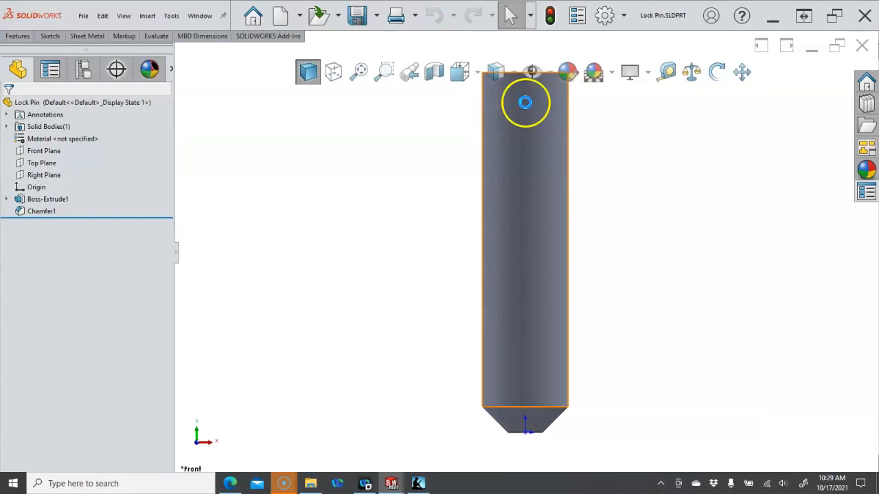
{"action": "left_click", "coordinate": [866, 191]}
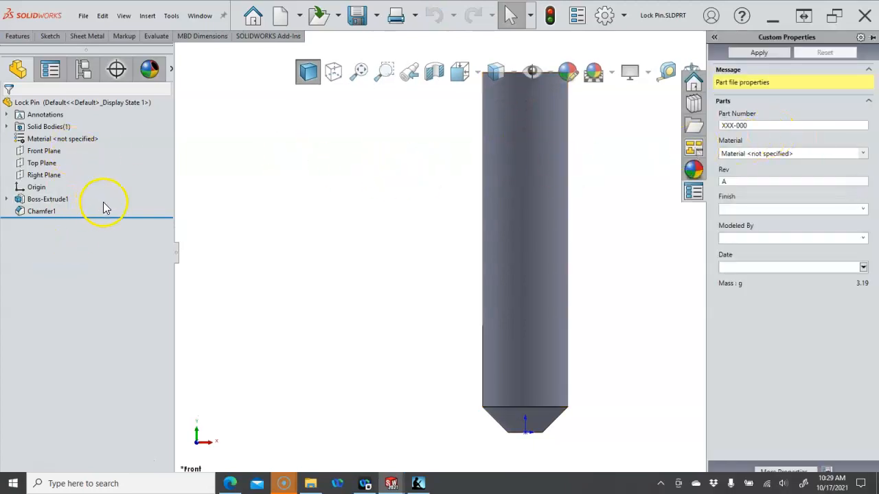
- Set the Lock Pin's part number to PVA-005 and its material to Plain Carbon Steel, saving the property changes
{"action": "left_click", "coordinate": [733, 125]}
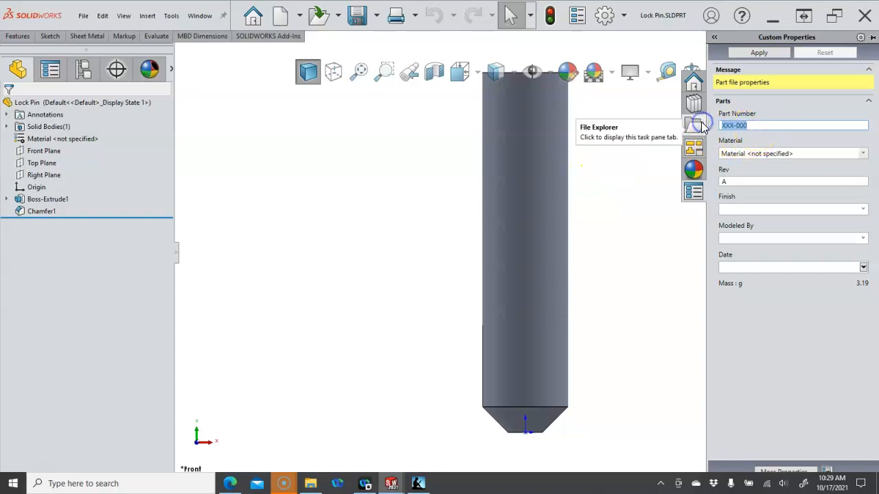
{"action": "type", "text": "PVA-"}
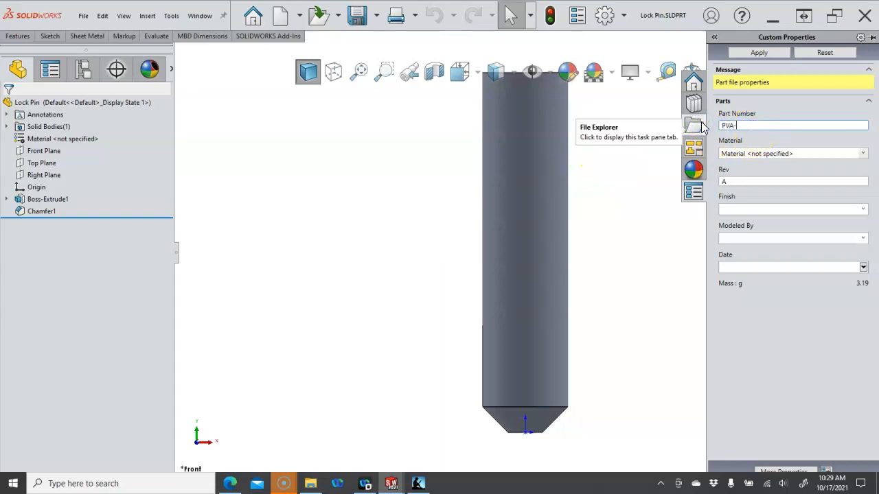
{"action": "left_click", "coordinate": [863, 172]}
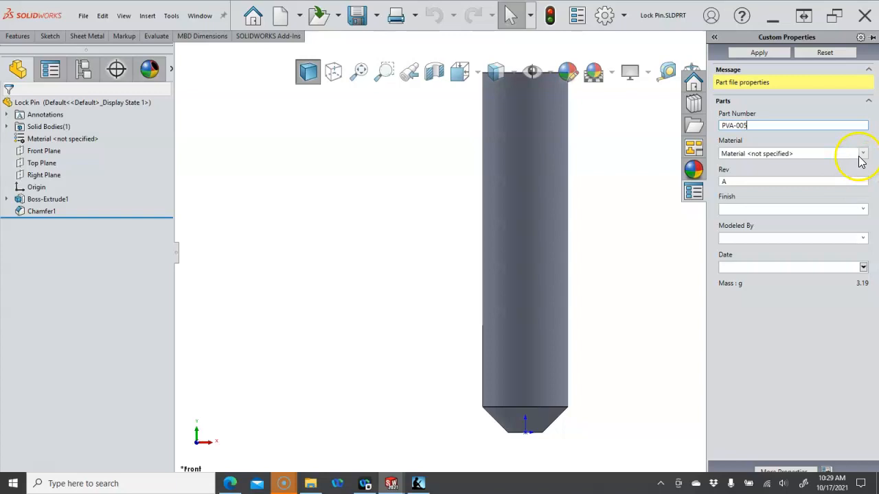
{"action": "left_click", "coordinate": [861, 157]}
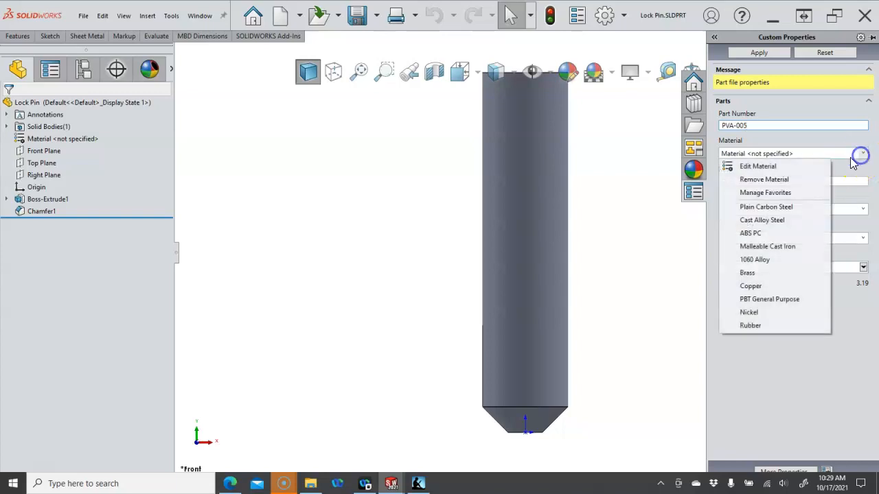
{"action": "left_click", "coordinate": [774, 206]}
{"action": "left_click", "coordinate": [465, 250]}
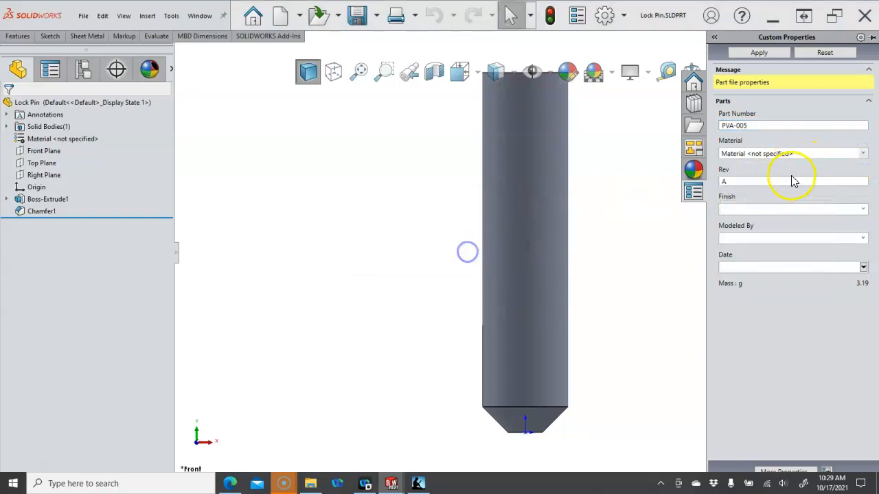
- Complete the Lock Pin's properties with RAW finish, the modeler's initials and date 10/17/2021, then save and close the part
{"action": "left_click", "coordinate": [862, 209]}
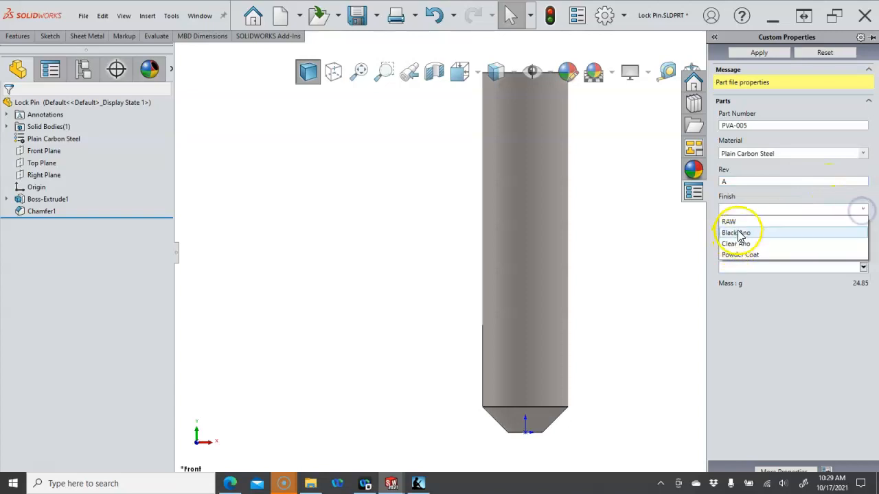
{"action": "left_click", "coordinate": [737, 230]}
{"action": "left_click", "coordinate": [862, 239]}
{"action": "left_click", "coordinate": [731, 250]}
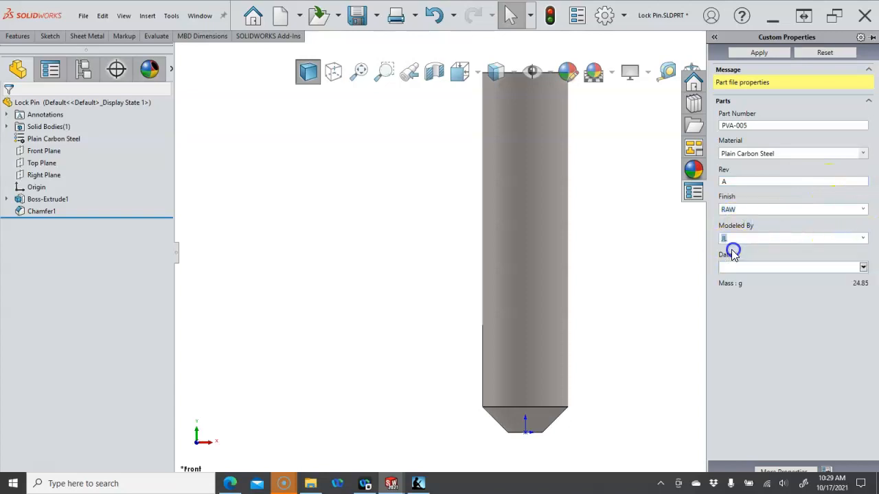
{"action": "left_click", "coordinate": [863, 267]}
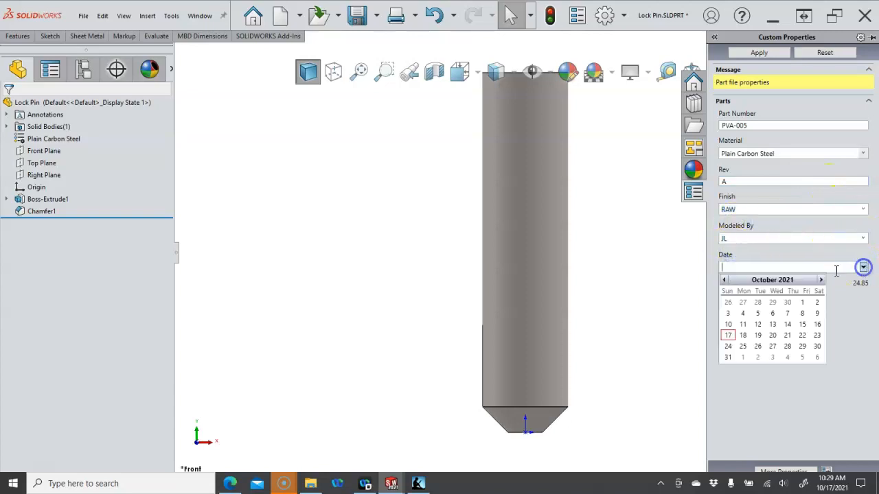
{"action": "left_click", "coordinate": [727, 335]}
{"action": "left_click", "coordinate": [756, 53]}
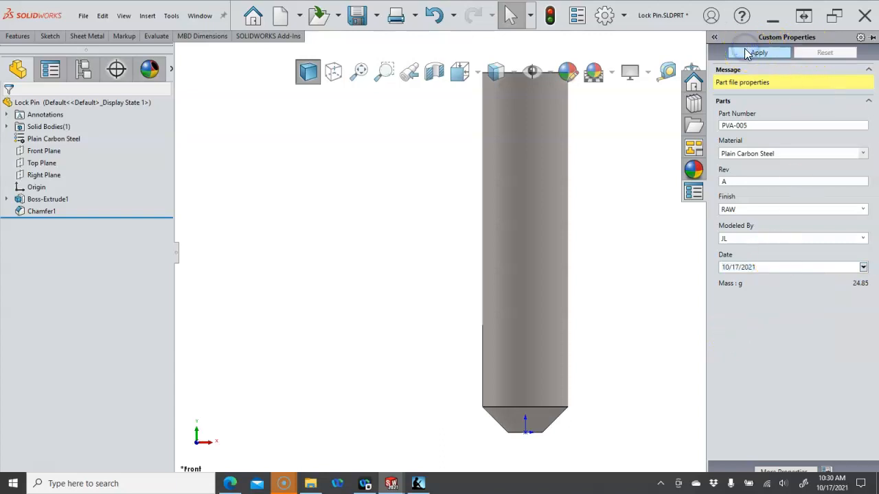
{"action": "left_click", "coordinate": [356, 17]}
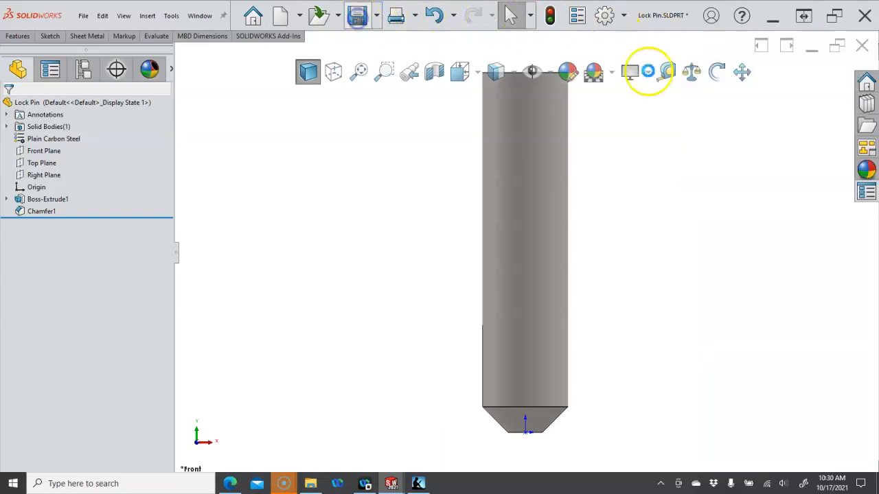
{"action": "left_click", "coordinate": [862, 45]}
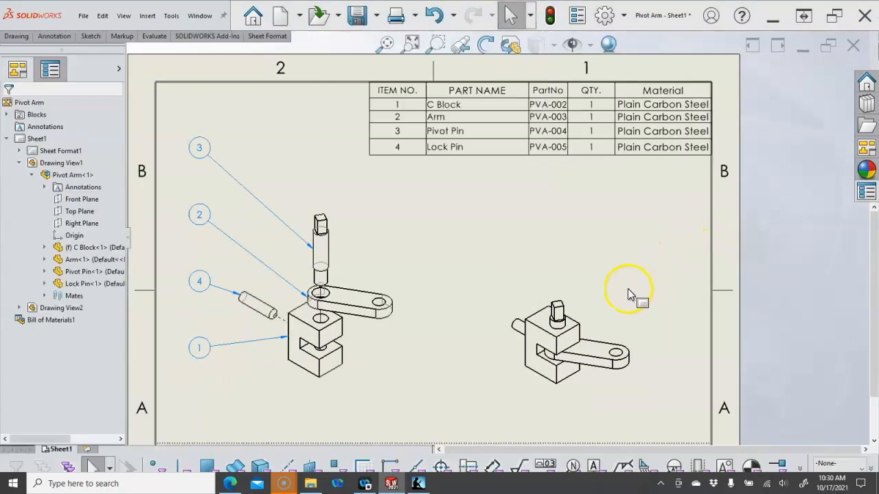
- Add a second sheet to the Pivot Arm drawing and open its sheet format for editing
{"action": "scroll", "coordinate": [629, 289], "scroll_direction": "up", "scroll_amount": 4}
{"action": "scroll", "coordinate": [502, 307], "scroll_direction": "down", "scroll_amount": 2}
{"action": "scroll", "coordinate": [505, 254], "scroll_direction": "down", "scroll_amount": 3}
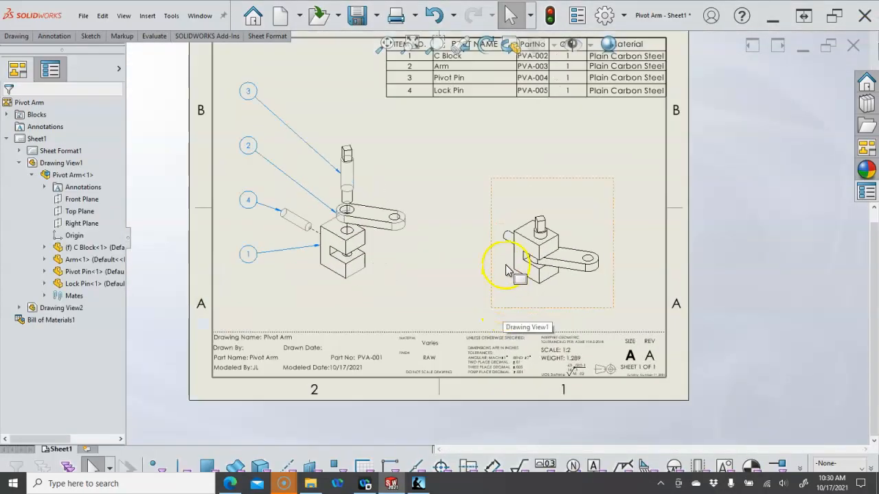
{"action": "scroll", "coordinate": [447, 153], "scroll_direction": "down", "scroll_amount": 2}
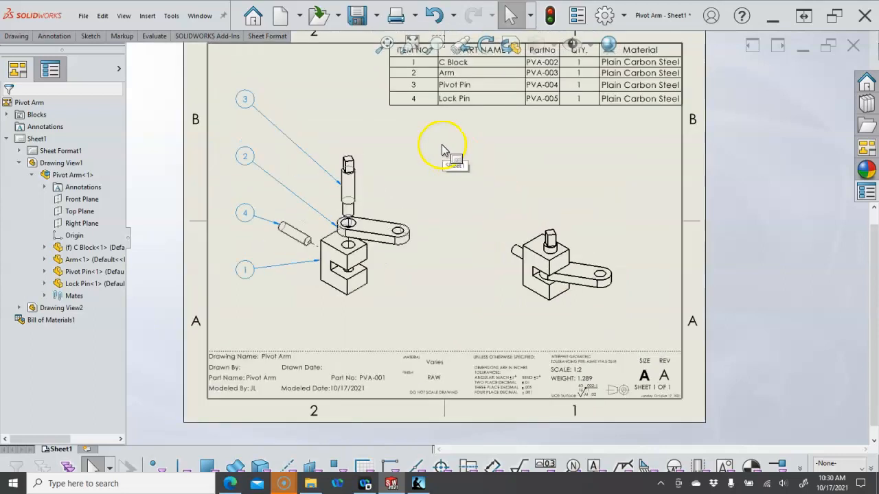
{"action": "scroll", "coordinate": [469, 243], "scroll_direction": "up", "scroll_amount": 1}
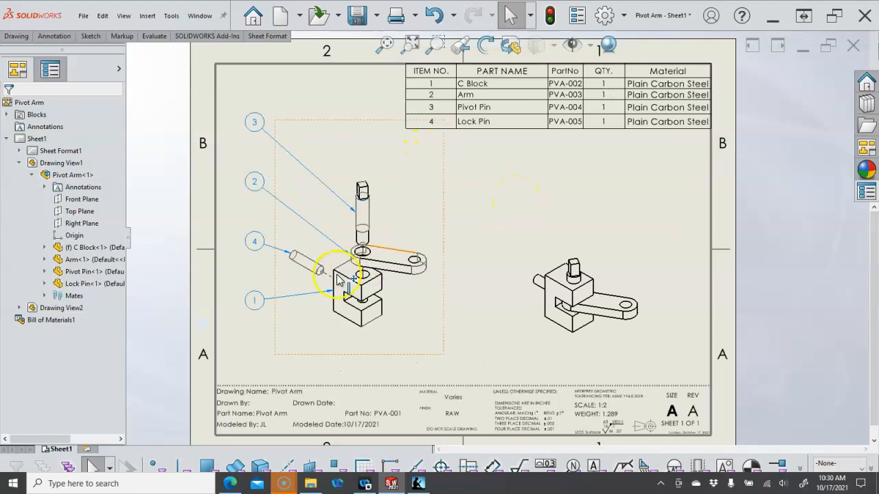
{"action": "left_click", "coordinate": [88, 449]}
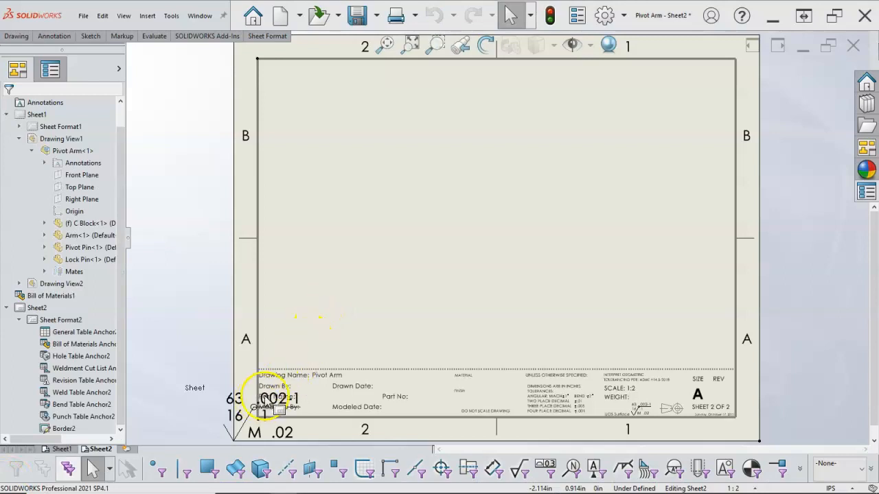
{"action": "right_click", "coordinate": [418, 251]}
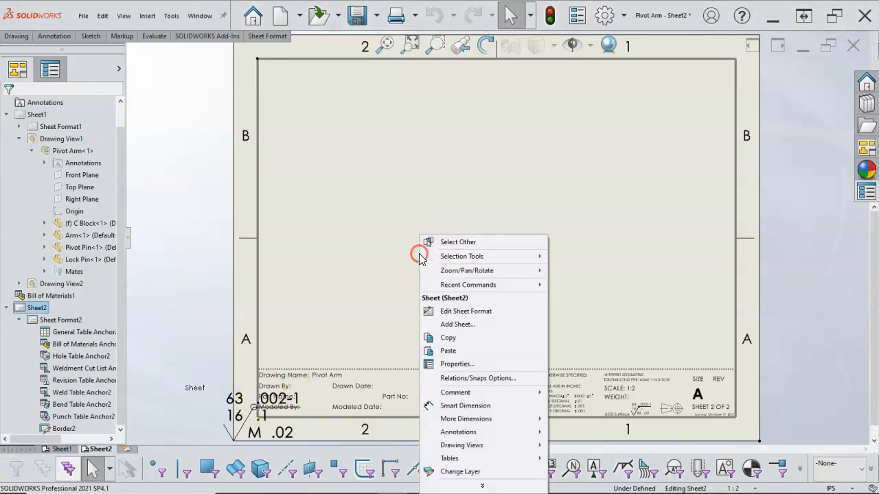
{"action": "left_click", "coordinate": [467, 312]}
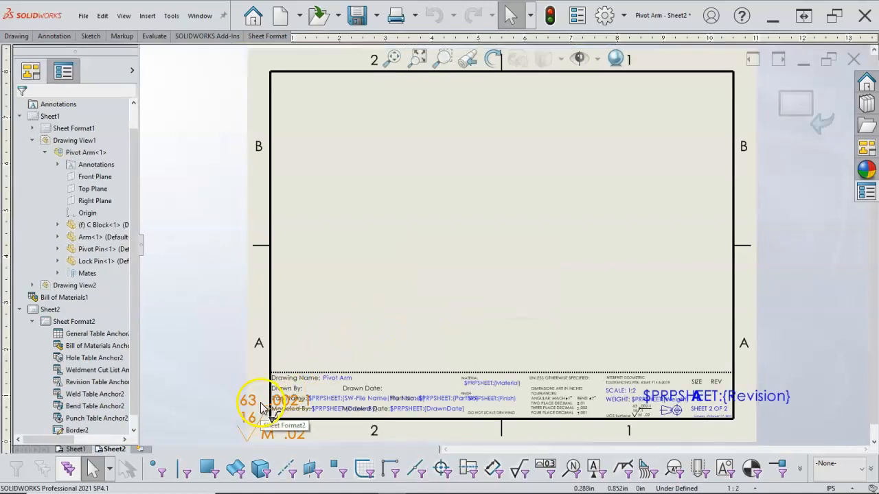
- Delete the oversized surface finish symbol at the lower-left corner of Sheet2's format and exit sheet format editing
{"action": "left_click", "coordinate": [261, 407]}
{"action": "key", "text": "Escape"}
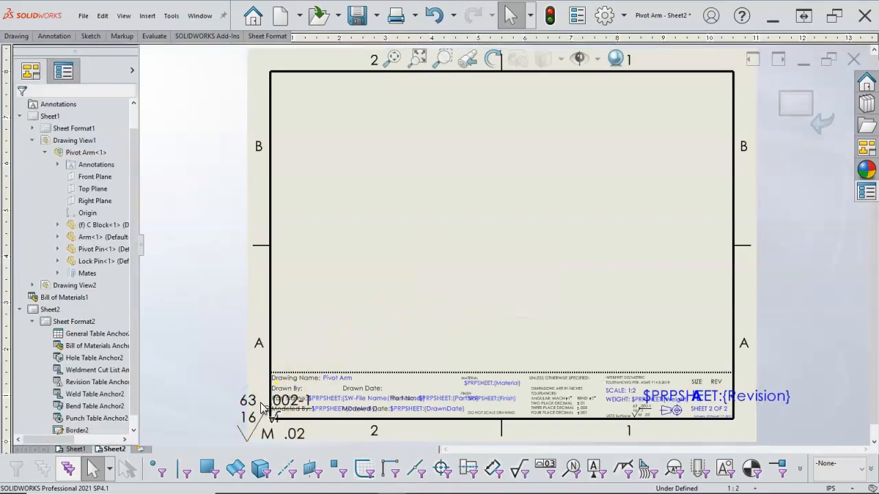
{"action": "left_click", "coordinate": [257, 426]}
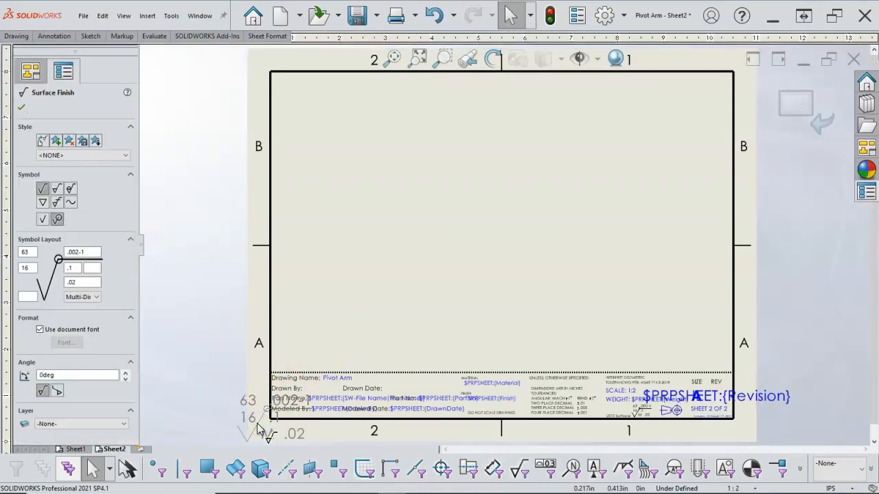
{"action": "key", "text": "Delete"}
{"action": "left_click", "coordinate": [478, 190]}
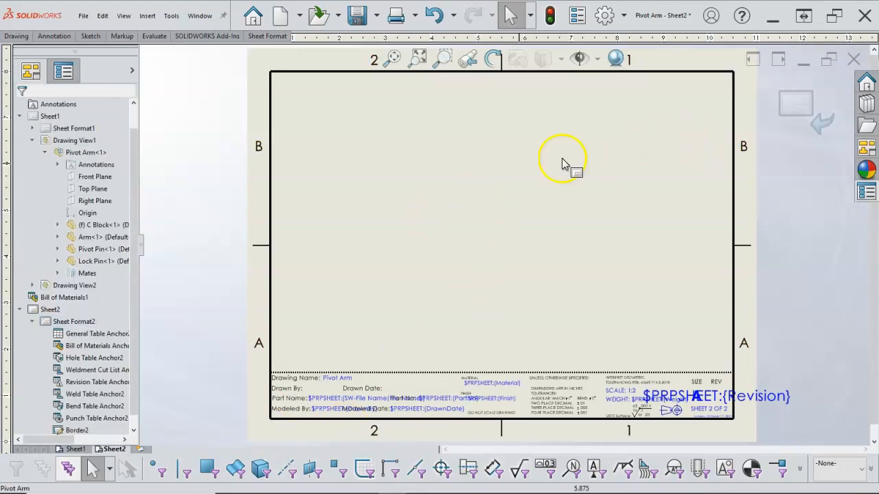
{"action": "right_click", "coordinate": [466, 173]}
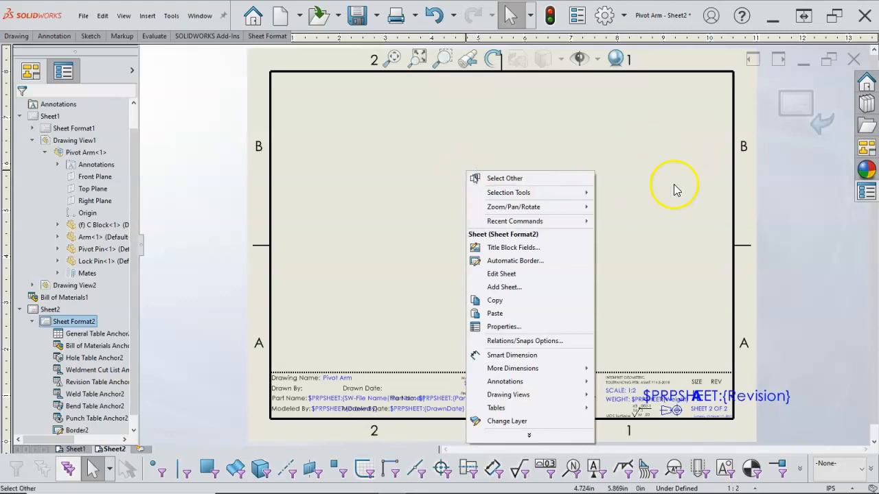
{"action": "left_click", "coordinate": [810, 116]}
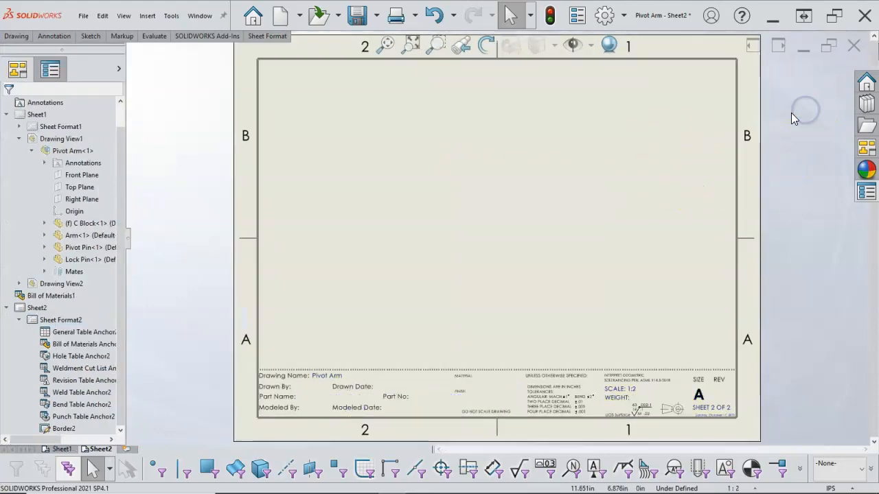
- Save the cleaned Sheet2 format over the existing my a-landscape.slddrt in the SW Templates folder
{"action": "left_click", "coordinate": [83, 15]}
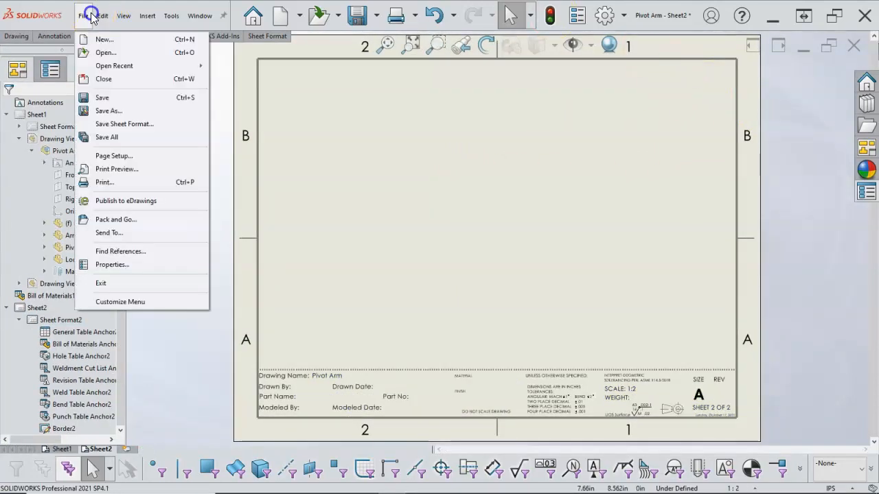
{"action": "left_click", "coordinate": [124, 124]}
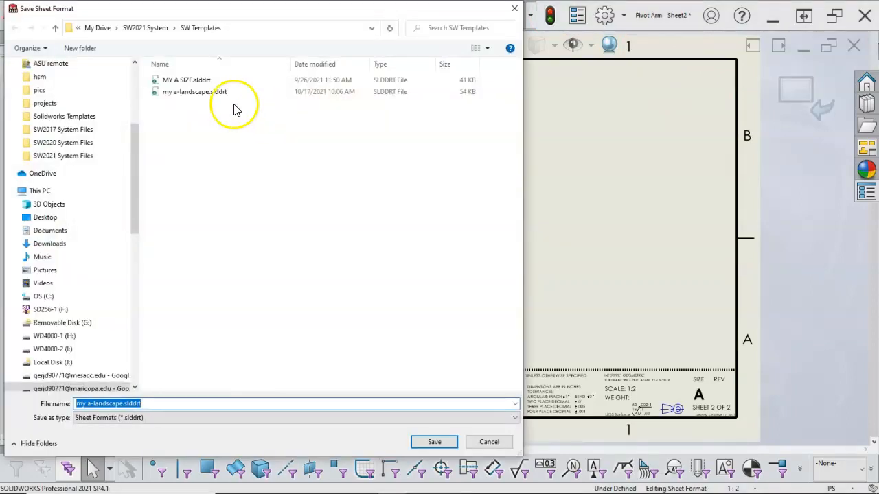
{"action": "left_click", "coordinate": [173, 91]}
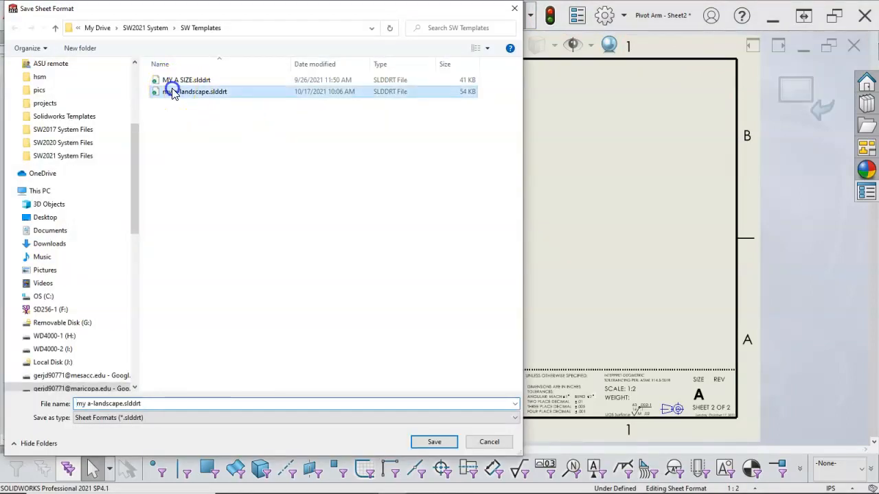
{"action": "left_click", "coordinate": [447, 443]}
{"action": "left_click", "coordinate": [460, 254]}
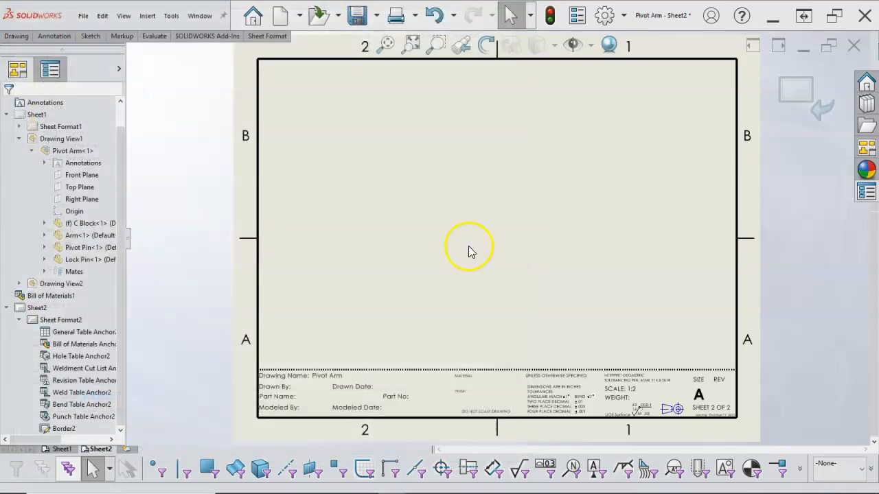
- Check the document's drawing sheet options for the new-sheet format and the multi-sheet custom properties source
{"action": "left_click", "coordinate": [601, 15]}
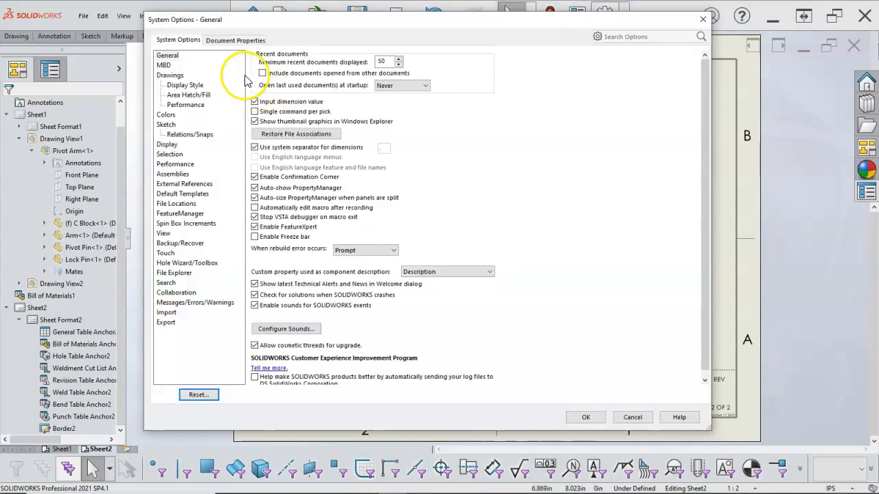
{"action": "left_click", "coordinate": [236, 39]}
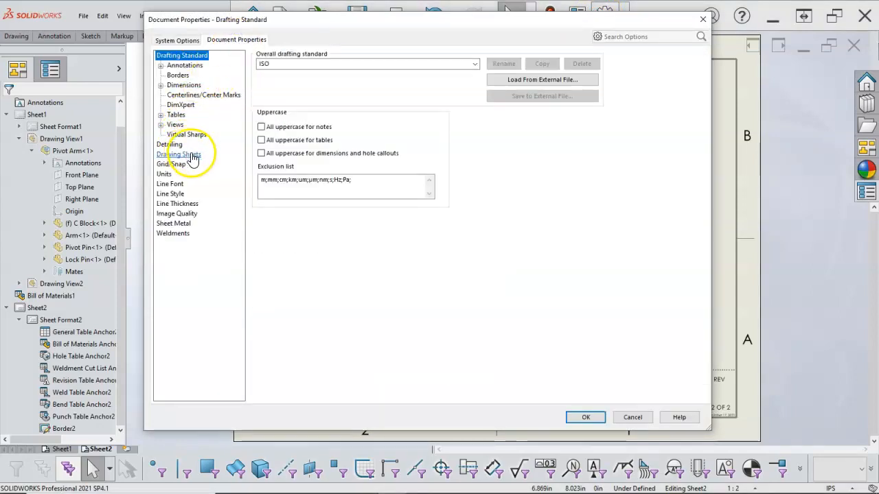
{"action": "left_click", "coordinate": [184, 154]}
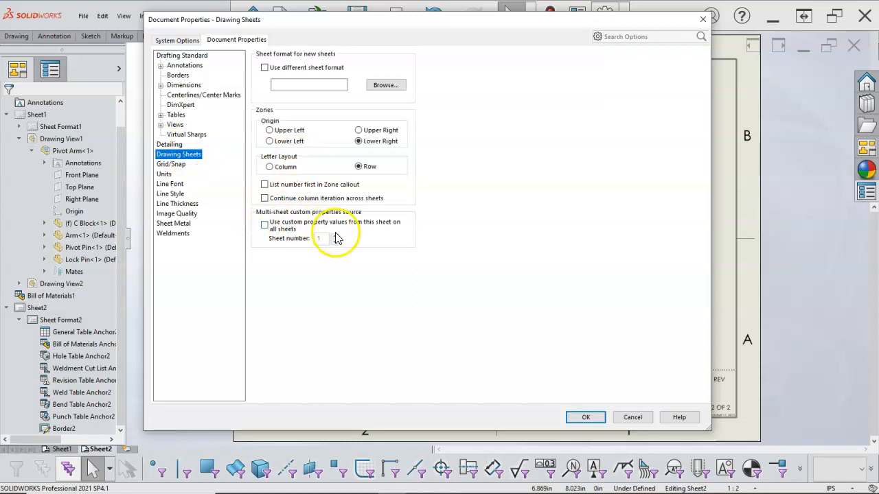
{"action": "left_click", "coordinate": [577, 416]}
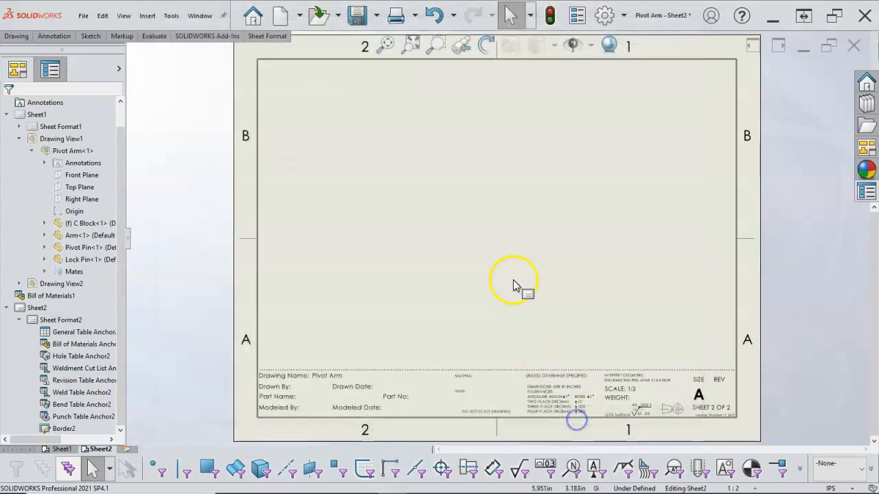
- Add a third sheet to the Pivot Arm drawing and return to Sheet2
{"action": "left_click", "coordinate": [127, 449]}
{"action": "left_click", "coordinate": [314, 344]}
{"action": "left_click", "coordinate": [95, 449]}
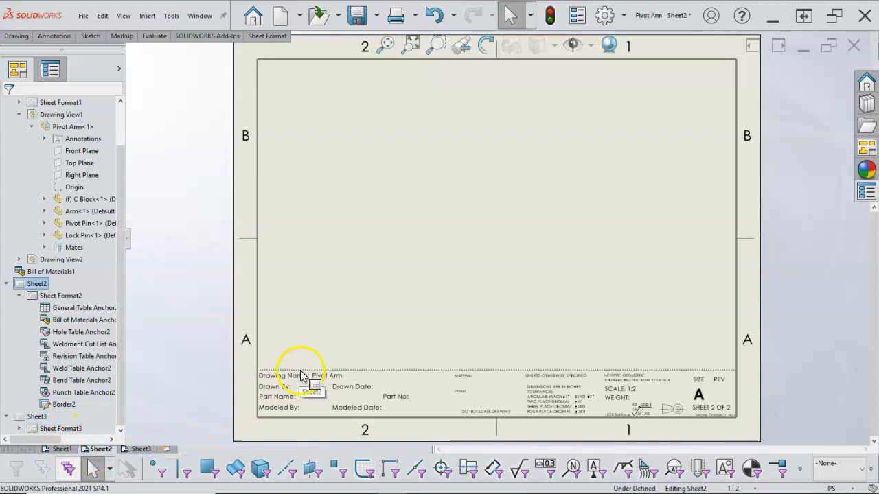
- Reload the my a-landscape format in Sheet2's properties, apply it, and compare the sheet with Sheet3
{"action": "right_click", "coordinate": [354, 286]}
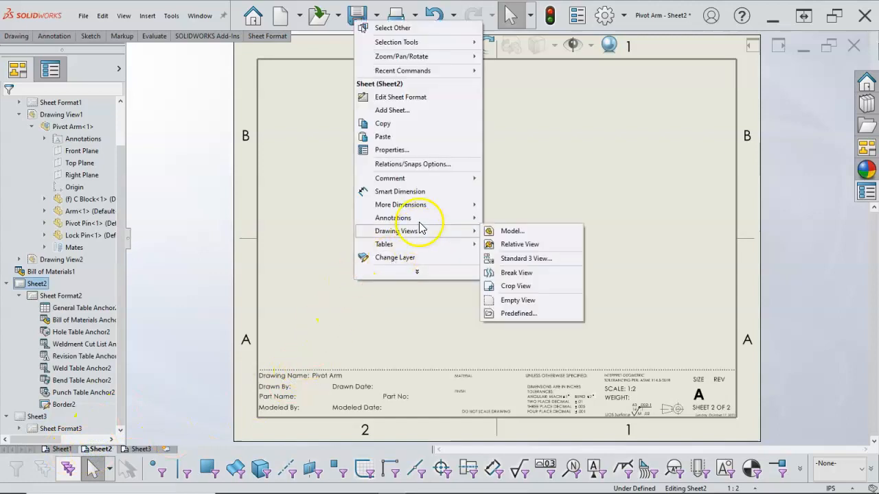
{"action": "left_click", "coordinate": [405, 151]}
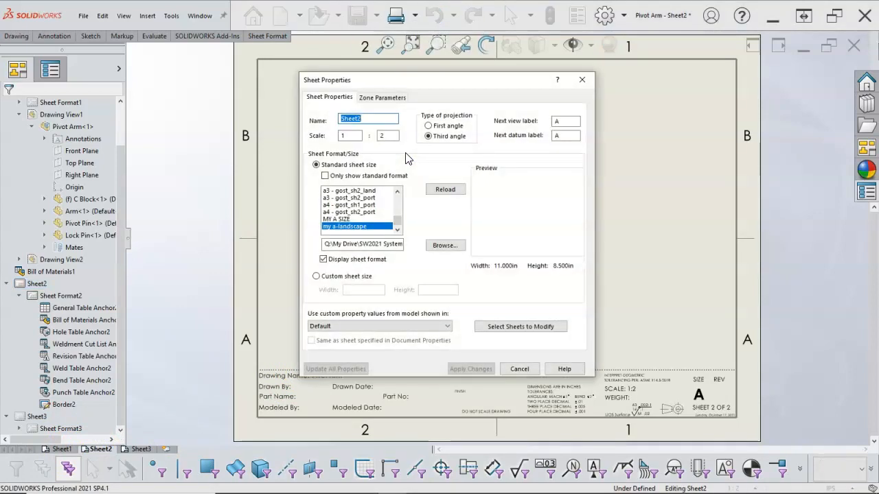
{"action": "left_click", "coordinate": [446, 190]}
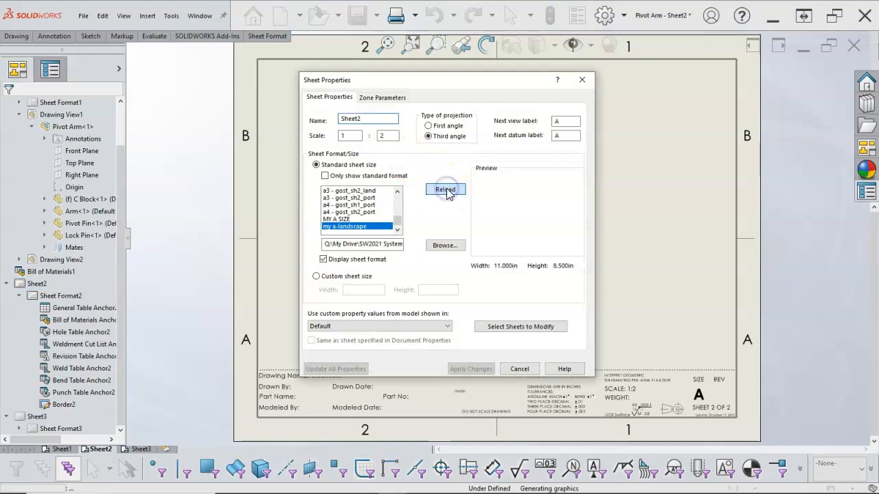
{"action": "left_click", "coordinate": [469, 368]}
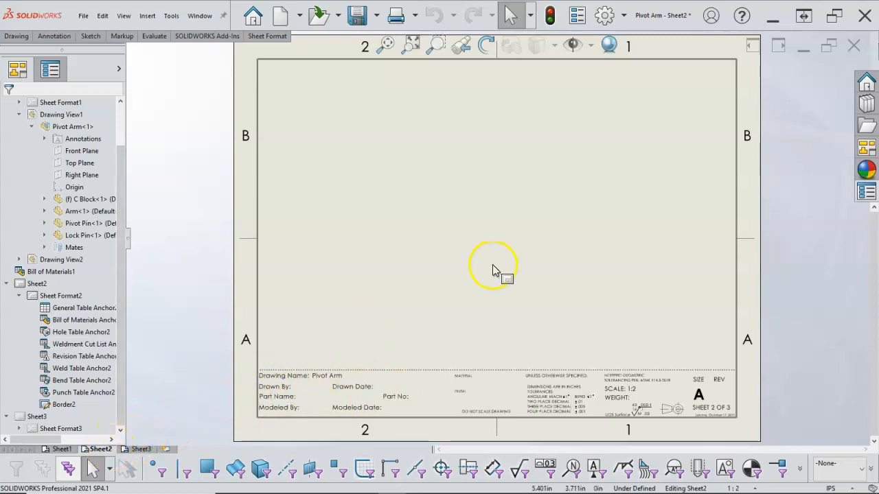
{"action": "left_click", "coordinate": [138, 449]}
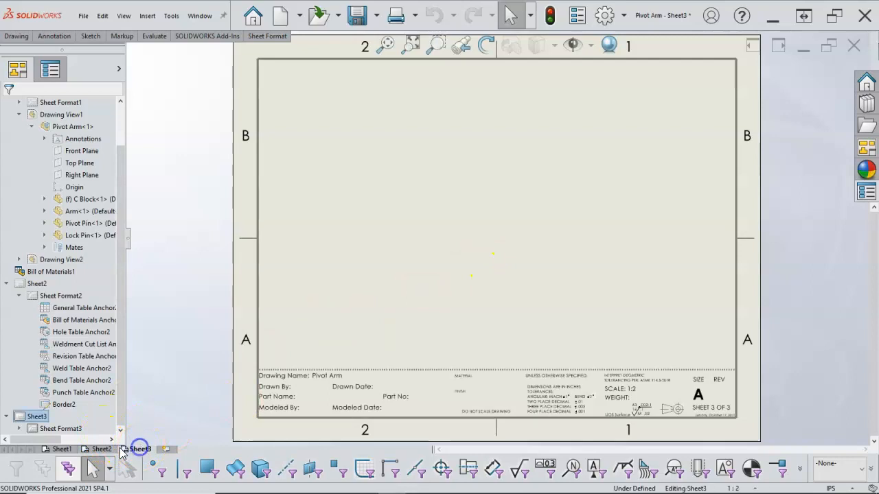
{"action": "left_click", "coordinate": [101, 449]}
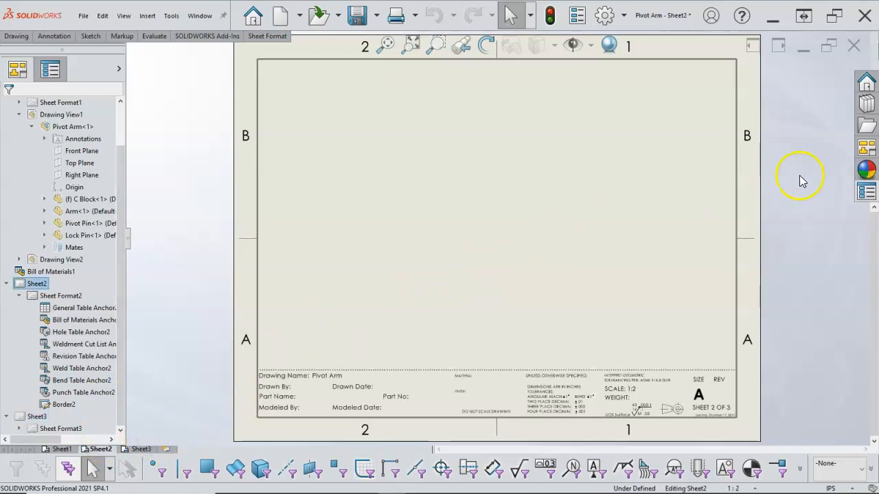
- Fill in the drawing's custom properties with the drafter's initials and drawn date 10/17/2021, and apply them
{"action": "left_click", "coordinate": [866, 191]}
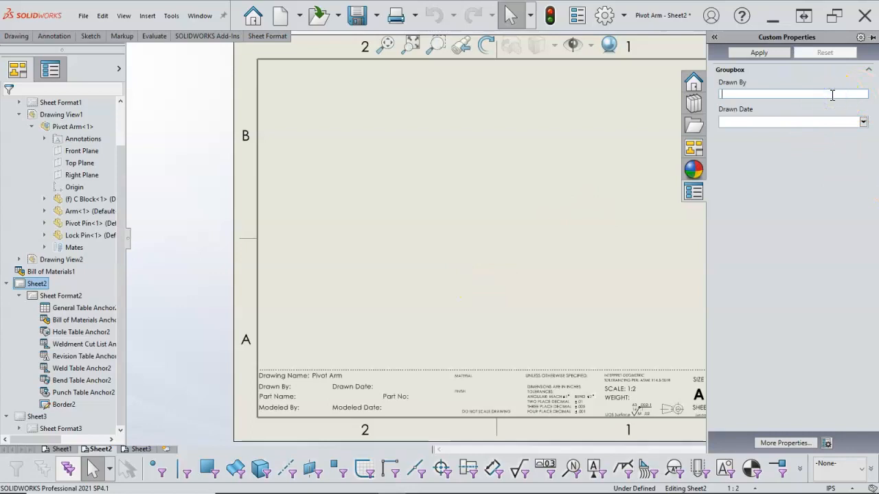
{"action": "type", "text": "JL"}
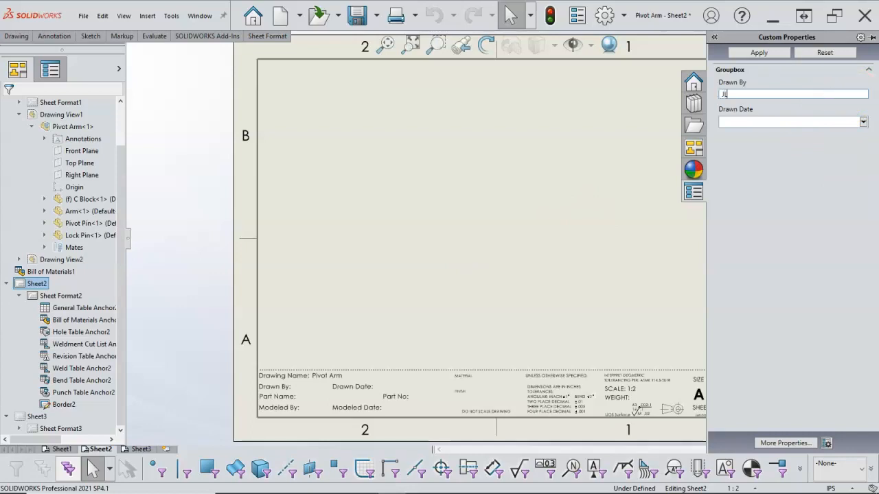
{"action": "left_click", "coordinate": [865, 122]}
{"action": "left_click", "coordinate": [730, 191]}
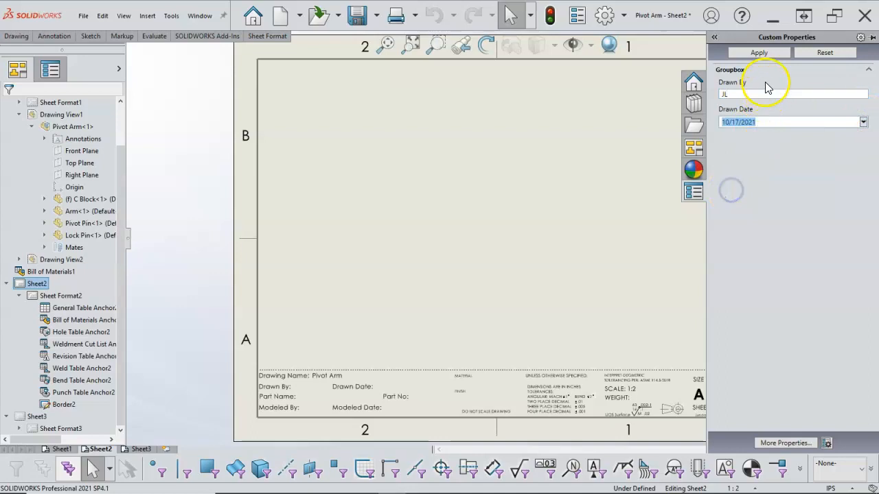
{"action": "left_click", "coordinate": [759, 54]}
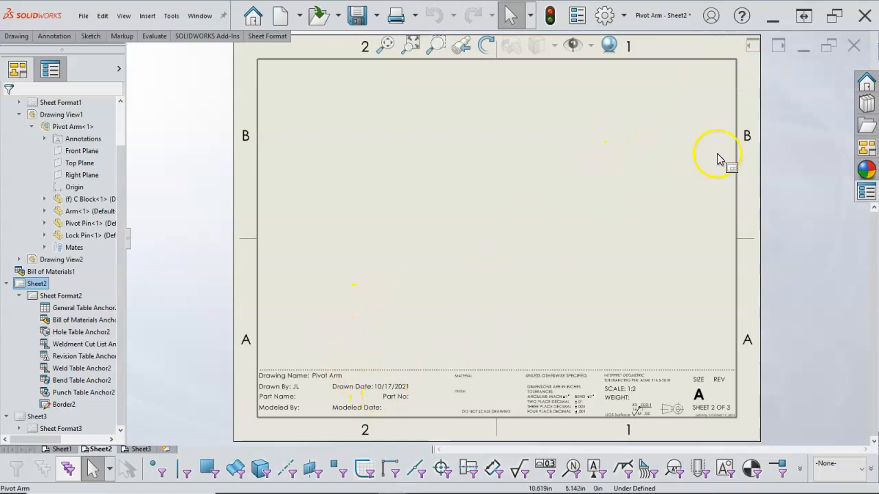
- Load C Block.SLDPRT from the Assignment 6 folder into the View Palette
{"action": "left_click", "coordinate": [867, 147]}
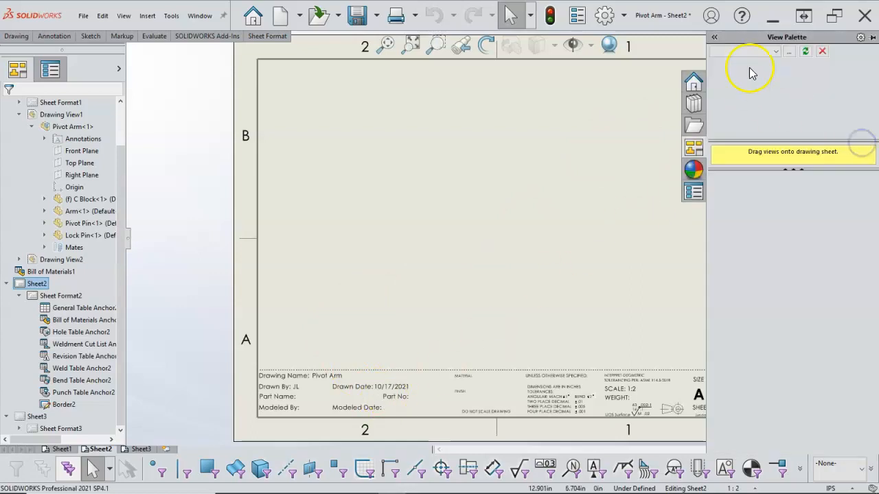
{"action": "left_click", "coordinate": [776, 51]}
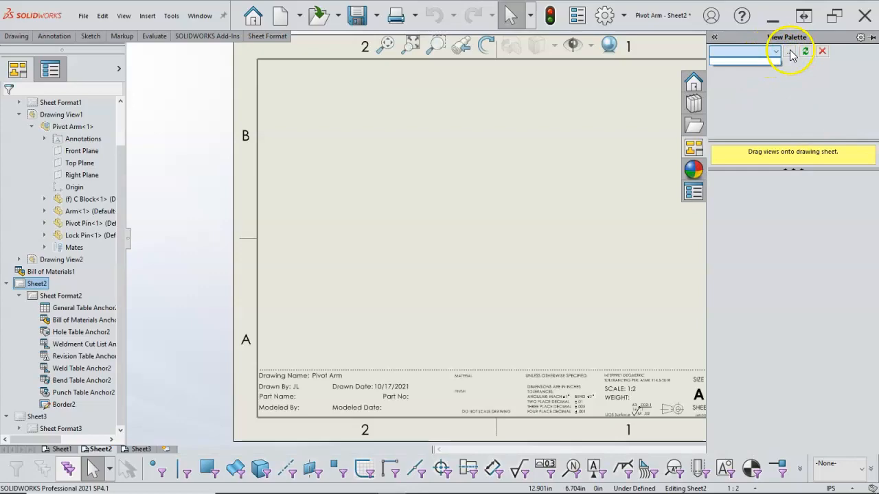
{"action": "left_click", "coordinate": [789, 52]}
{"action": "left_click", "coordinate": [789, 52]}
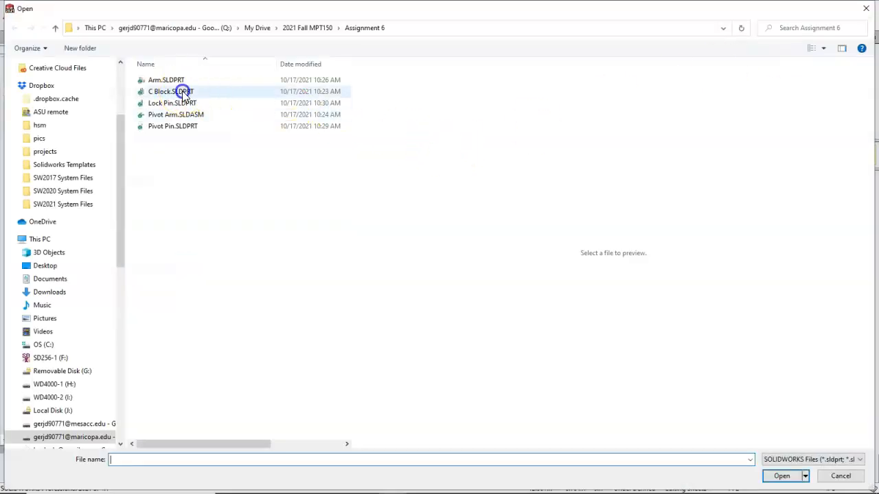
{"action": "left_click", "coordinate": [182, 92]}
{"action": "left_click", "coordinate": [783, 477]}
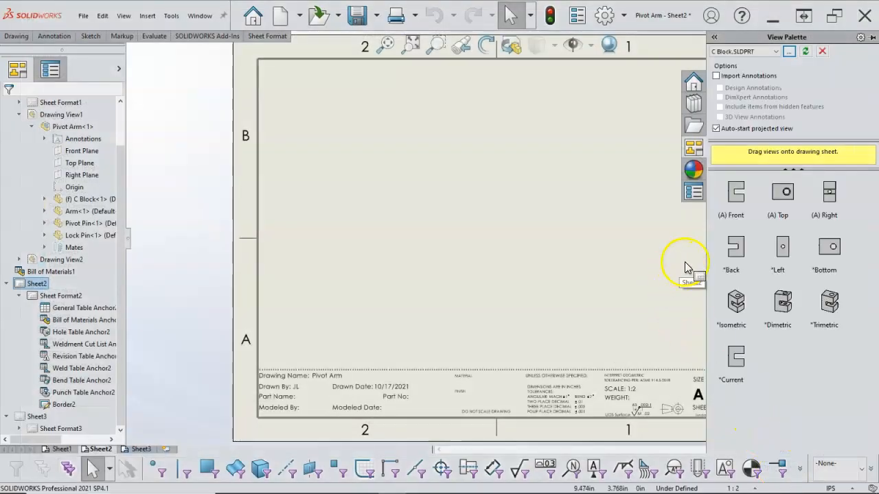
- Place the C Block's front view on Sheet2 and project its right, top and isometric views
{"action": "left_click_drag", "start_coordinate": [735, 194], "coordinate": [392, 250]}
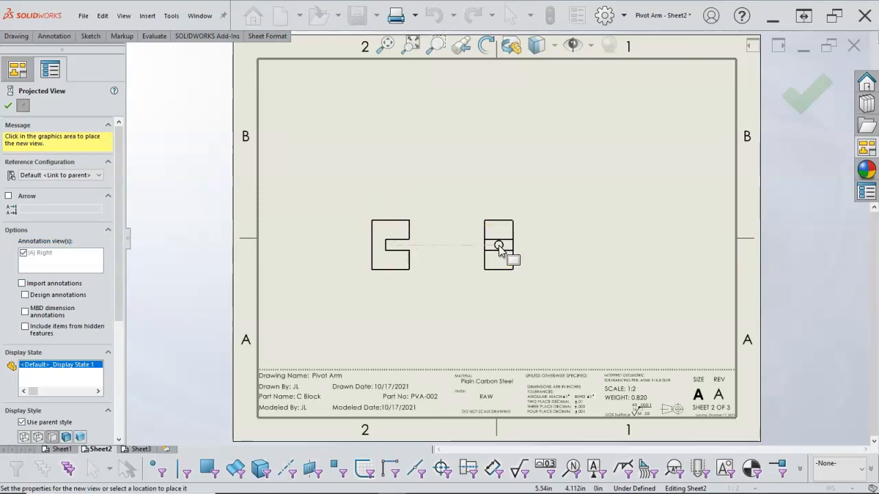
{"action": "left_click", "coordinate": [518, 252]}
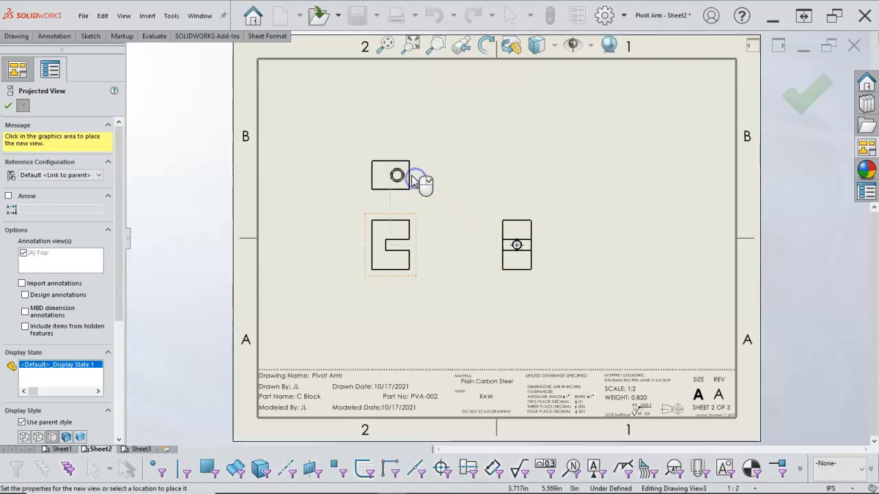
{"action": "left_click", "coordinate": [455, 167]}
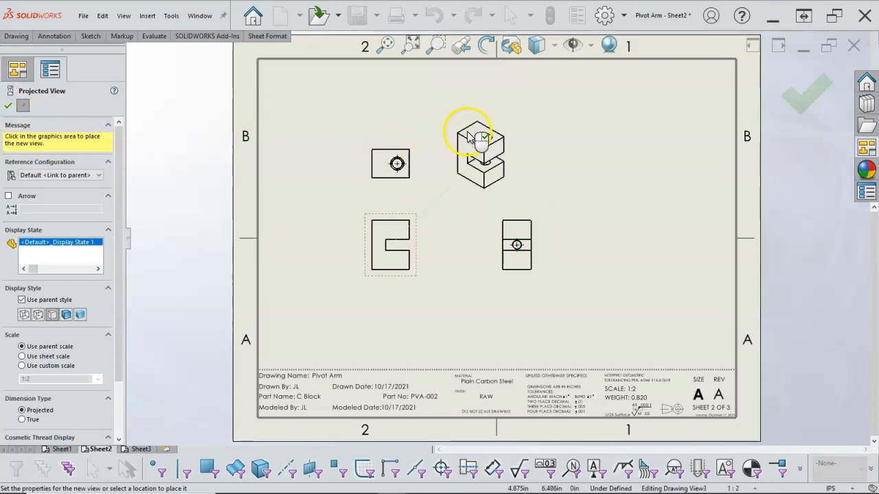
{"action": "left_click", "coordinate": [504, 132]}
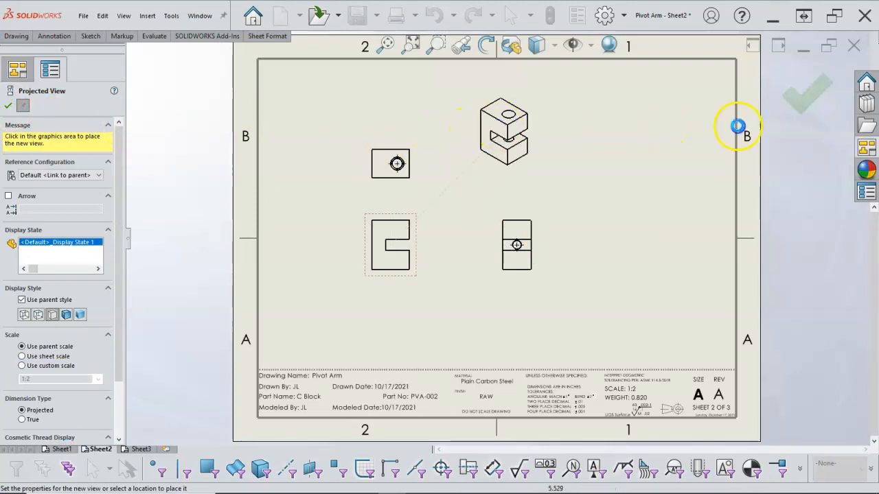
{"action": "left_click", "coordinate": [800, 96]}
- Move the C Block's isometric view to the upper-right corner of the drawing border with a custom scale of 1:2
{"action": "mouse_move", "coordinate": [535, 177]}
{"action": "left_mouse_down"}
{"action": "mouse_move", "coordinate": [670, 188]}
{"action": "mouse_move", "coordinate": [710, 158]}
{"action": "mouse_move", "coordinate": [710, 147]}
{"action": "left_mouse_up"}
{"action": "left_click", "coordinate": [392, 224]}
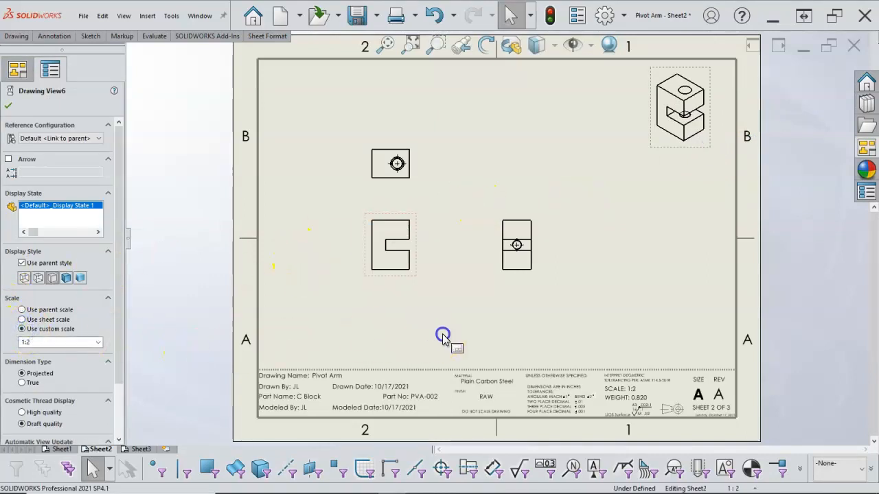
{"action": "left_click", "coordinate": [482, 343]}
- Set Sheet2's scale to 1:1 and spread the front, right and top views apart to leave room between them
{"action": "left_click", "coordinate": [755, 488]}
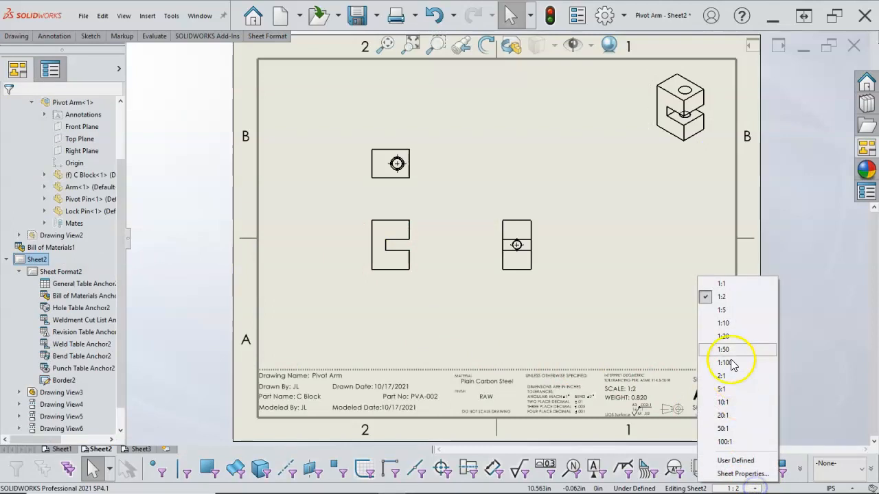
{"action": "left_click", "coordinate": [732, 284]}
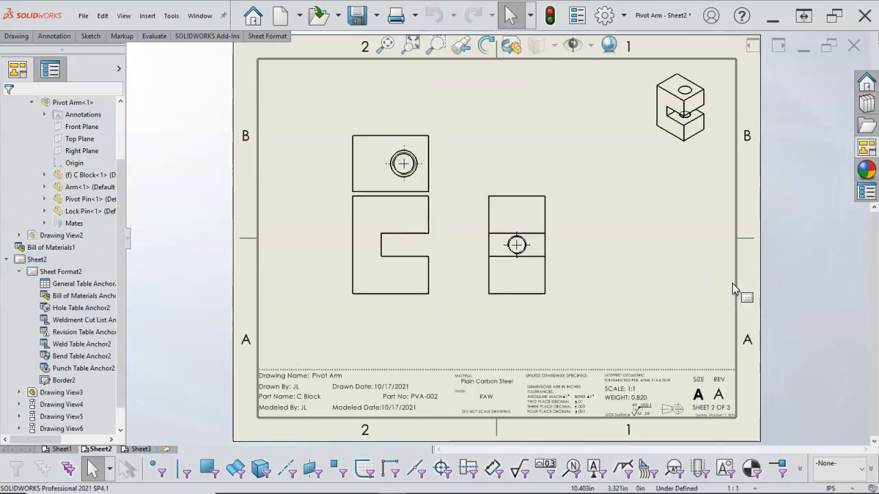
{"action": "left_click_drag", "start_coordinate": [436, 297], "coordinate": [433, 315]}
{"action": "left_click_drag", "start_coordinate": [528, 319], "coordinate": [603, 329]}
{"action": "left_click", "coordinate": [451, 212]}
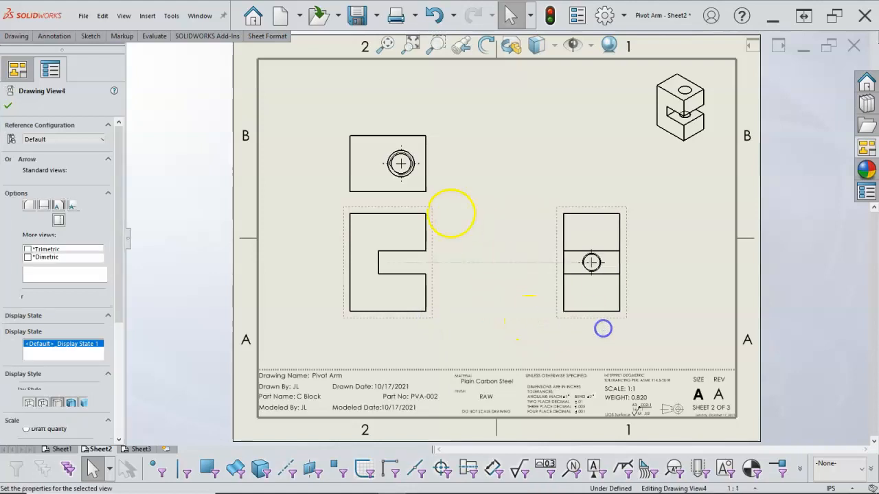
{"action": "left_click_drag", "start_coordinate": [436, 175], "coordinate": [437, 140]}
{"action": "left_click", "coordinate": [495, 211]}
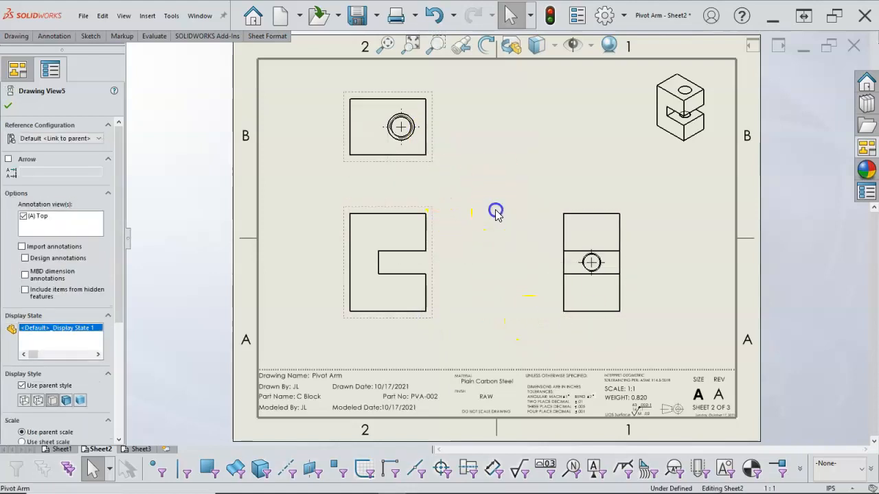
- Switch to Sheet3 and load Arm.SLDPRT from the Assignment 6 folder into the View Palette
{"action": "left_click", "coordinate": [141, 449]}
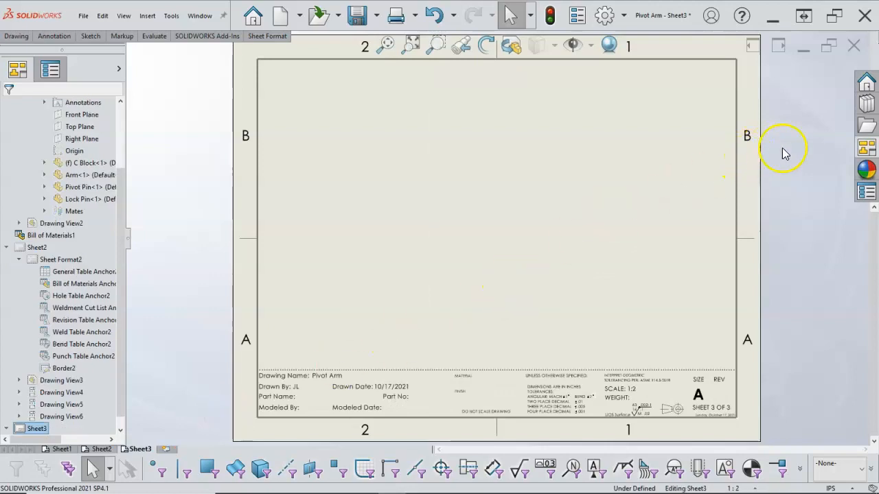
{"action": "left_click", "coordinate": [867, 147]}
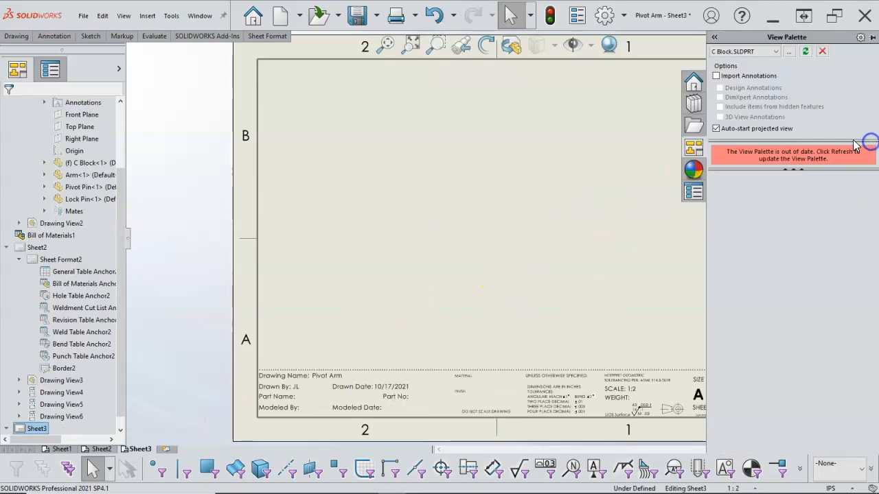
{"action": "left_click", "coordinate": [789, 52]}
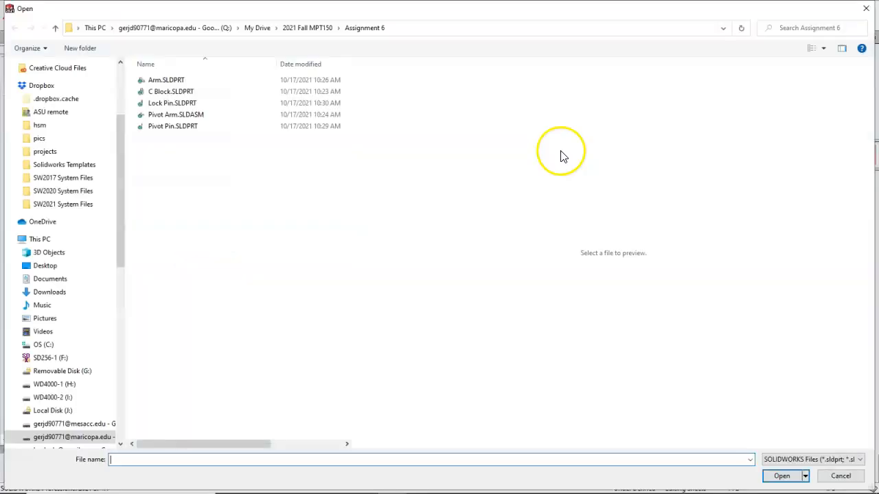
{"action": "left_click", "coordinate": [173, 80]}
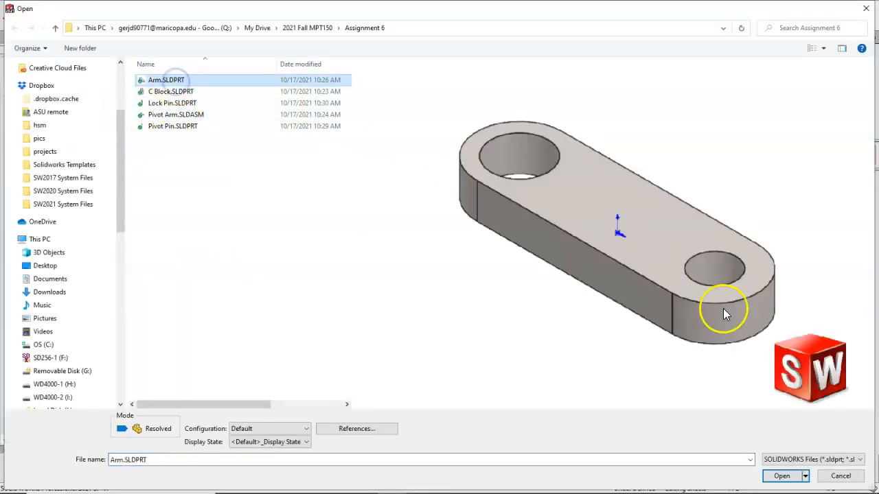
{"action": "left_click", "coordinate": [781, 476]}
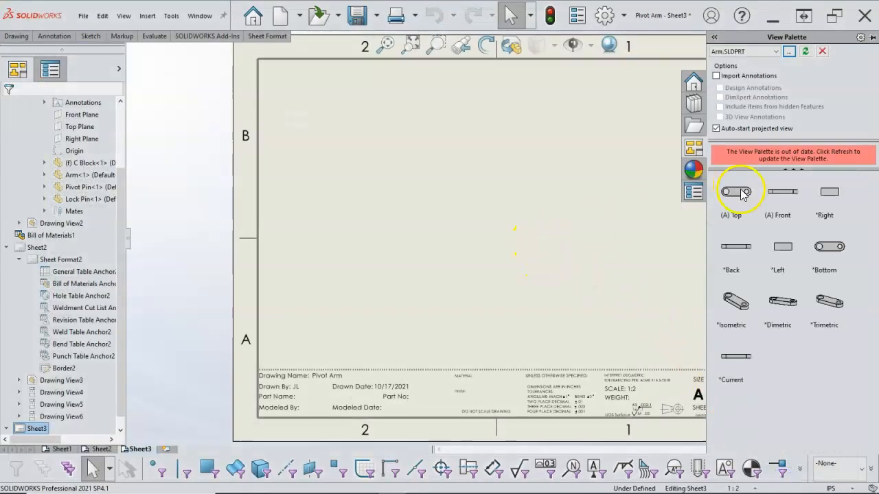
- Place the Arm's top view on Sheet3 and project its side and isometric views
{"action": "mouse_move", "coordinate": [731, 197]}
{"action": "left_mouse_down"}
{"action": "mouse_move", "coordinate": [378, 270]}
{"action": "mouse_move", "coordinate": [394, 280]}
{"action": "left_mouse_up"}
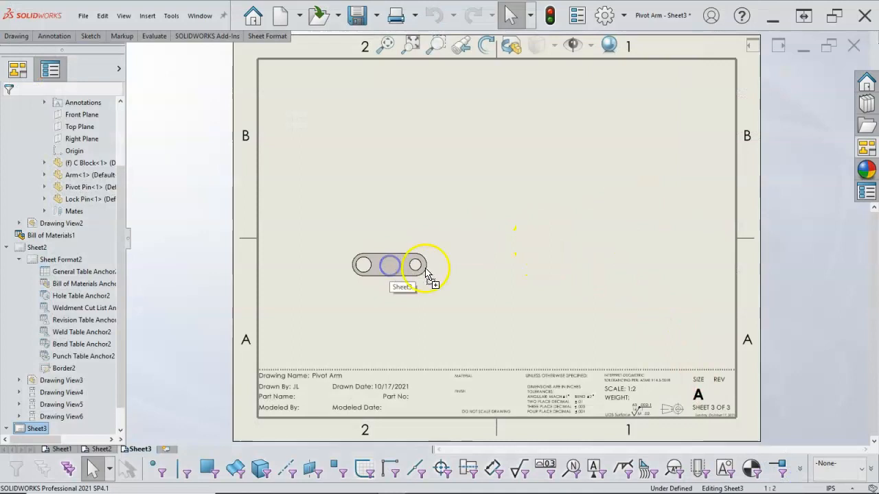
{"action": "left_click", "coordinate": [513, 267]}
{"action": "left_click", "coordinate": [541, 193]}
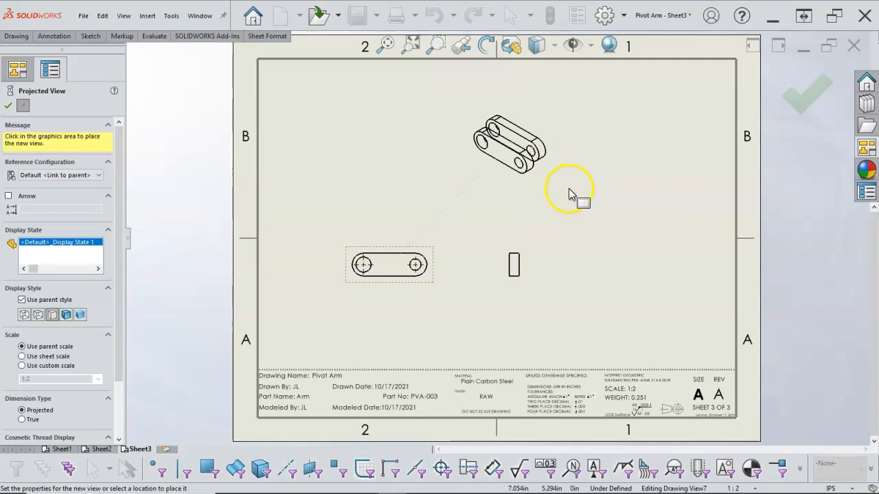
{"action": "left_click", "coordinate": [805, 94]}
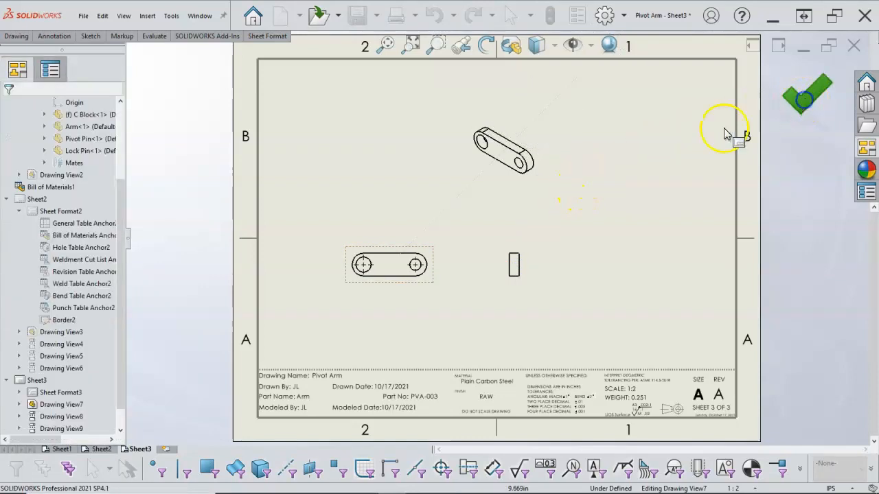
- Move the Arm's isometric view to the upper-right corner of the drawing border with a custom scale of 1:2
{"action": "mouse_move", "coordinate": [525, 185]}
{"action": "left_mouse_down"}
{"action": "mouse_move", "coordinate": [656, 164]}
{"action": "mouse_move", "coordinate": [683, 141]}
{"action": "left_mouse_up"}
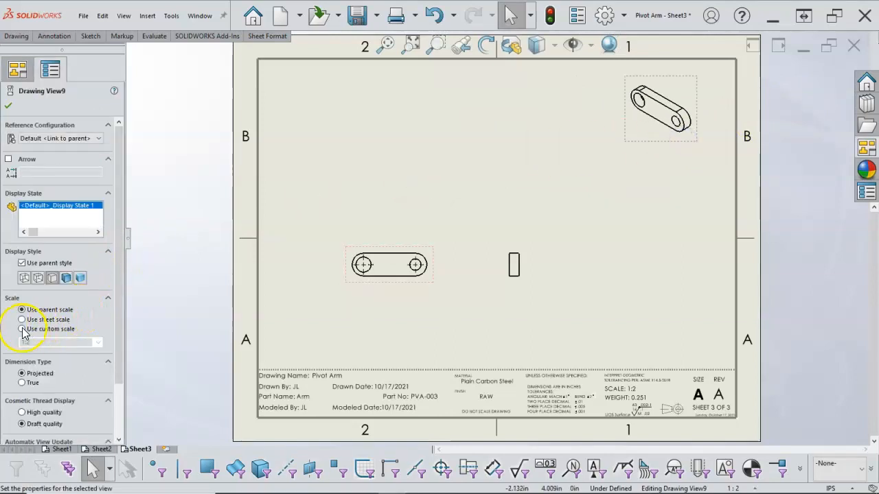
{"action": "left_click", "coordinate": [490, 324]}
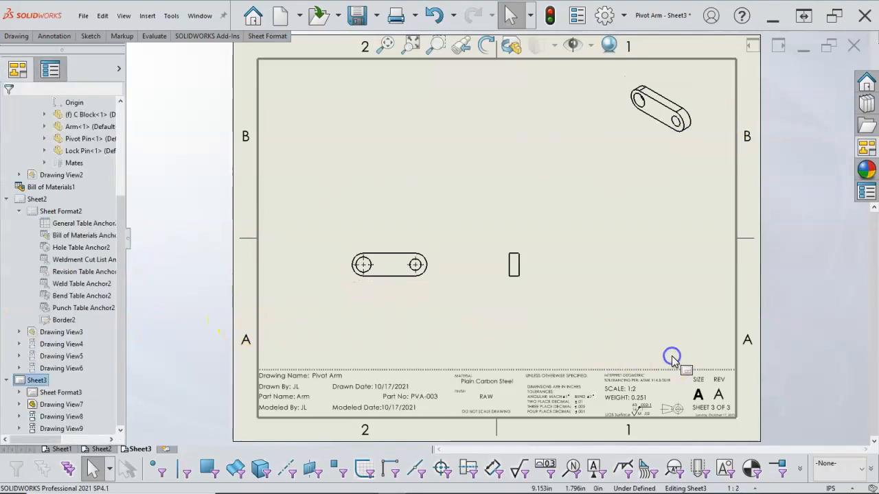
- Set Sheet3's scale to 1:1 and reposition the Arm's top and side views with more room between them
{"action": "left_click", "coordinate": [755, 489]}
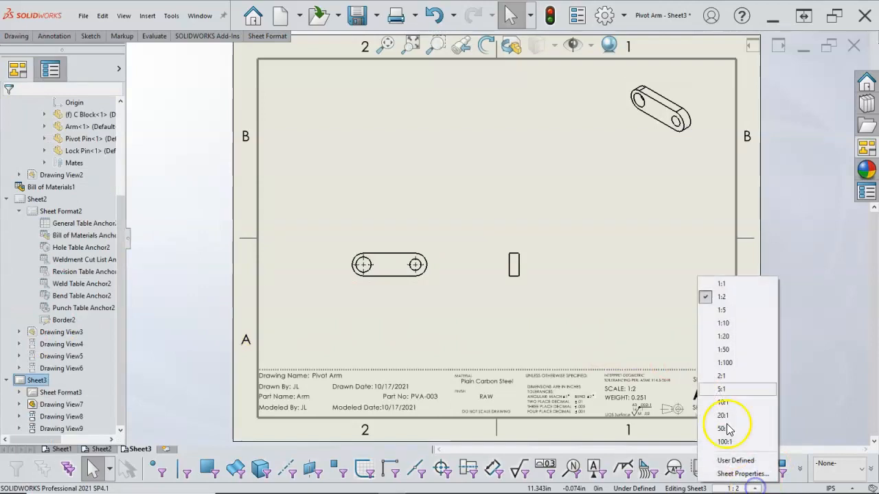
{"action": "left_click", "coordinate": [721, 291]}
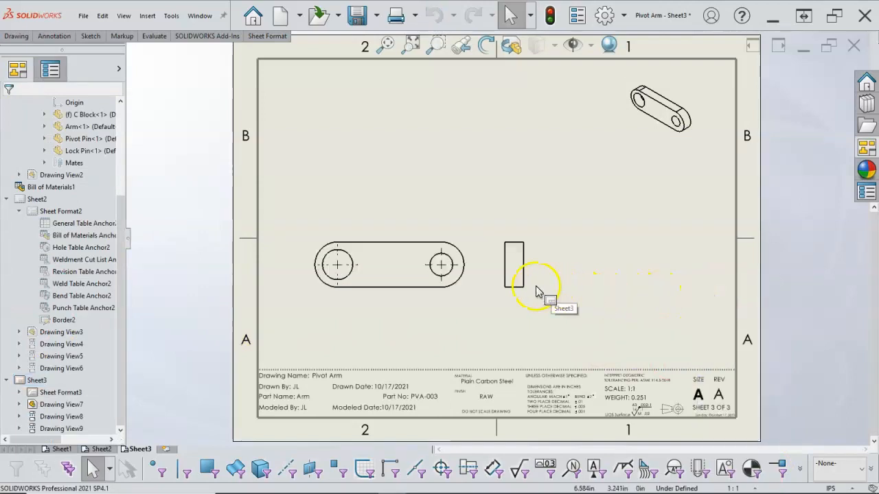
{"action": "left_click_drag", "start_coordinate": [611, 263], "coordinate": [631, 245]}
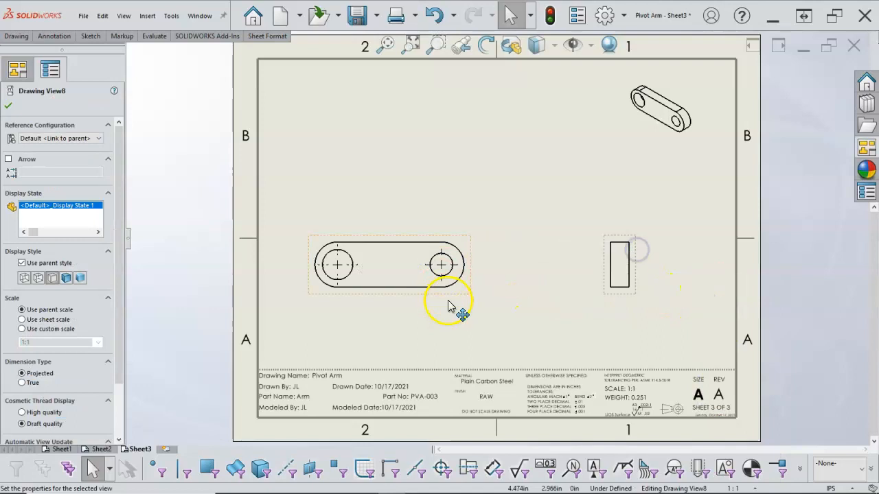
{"action": "left_click_drag", "start_coordinate": [459, 286], "coordinate": [492, 254]}
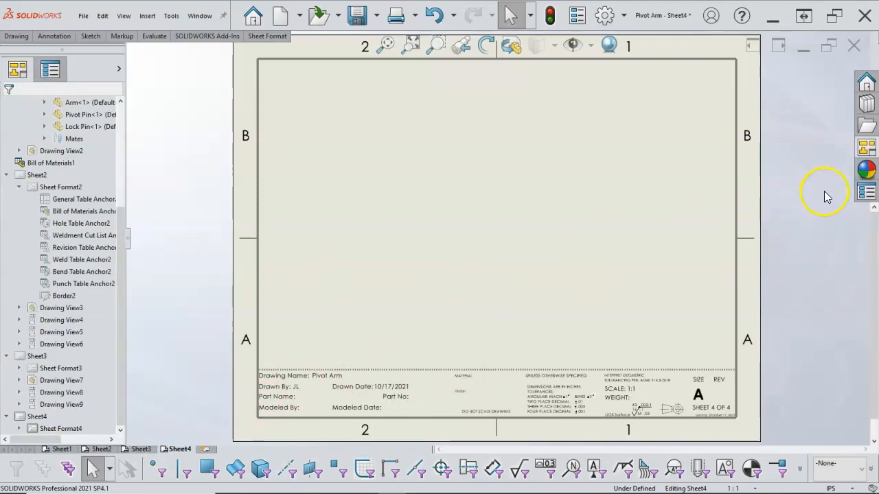
- Load Pivot Pin.SLDPRT from the Assignment 6 folder into the View Palette for Sheet4
{"action": "left_click", "coordinate": [867, 149]}
{"action": "left_click", "coordinate": [790, 54]}
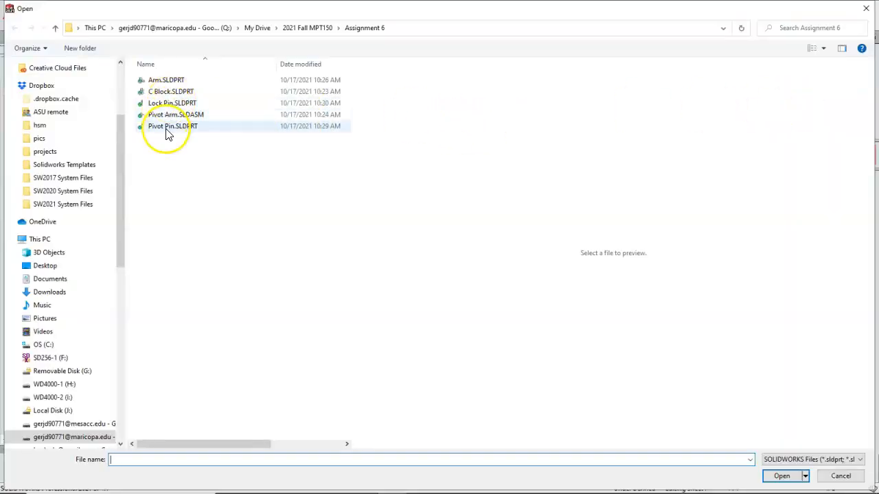
{"action": "left_click", "coordinate": [167, 131]}
{"action": "left_click", "coordinate": [781, 476]}
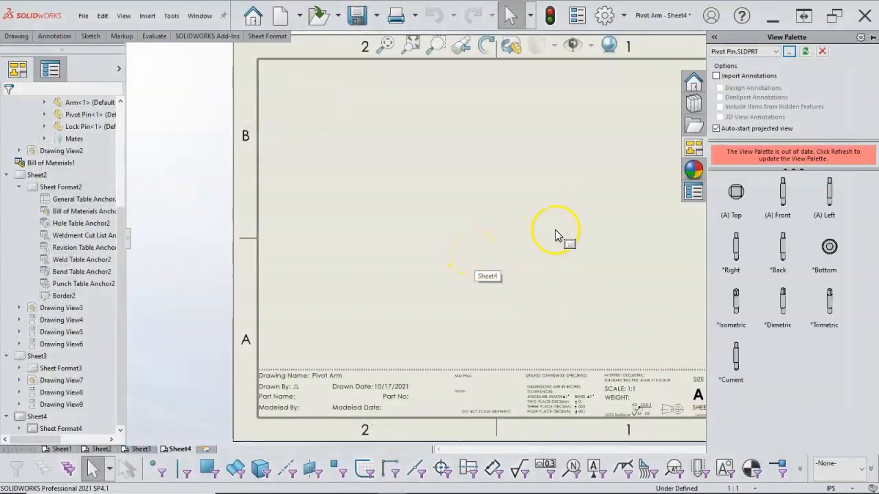
- Place the Pivot Pin's top view on Sheet4 and project its horizontal side view beside it
{"action": "left_click_drag", "start_coordinate": [735, 194], "coordinate": [388, 248]}
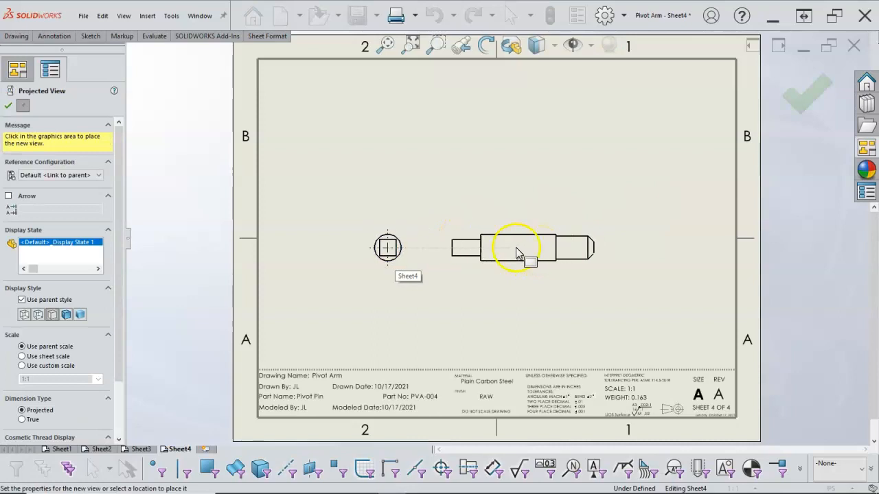
{"action": "left_click", "coordinate": [517, 248]}
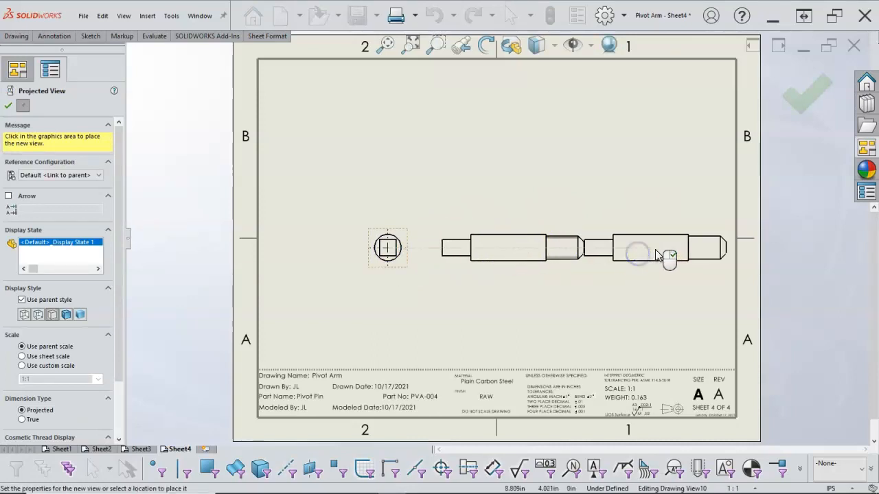
{"action": "left_click", "coordinate": [11, 104]}
- Project the threaded-end view from the Pivot Pin's side view, placing it beyond the pin's threaded end
{"action": "left_click", "coordinate": [587, 236]}
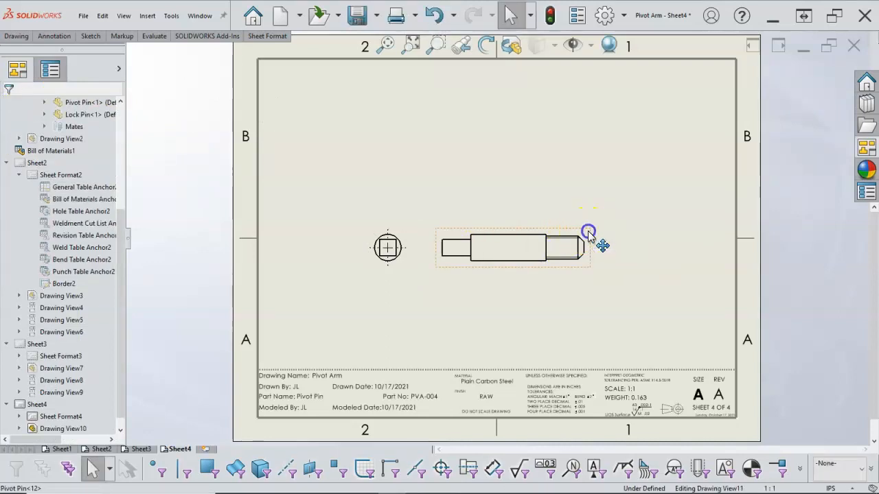
{"action": "left_click", "coordinate": [19, 38]}
{"action": "left_click", "coordinate": [43, 62]}
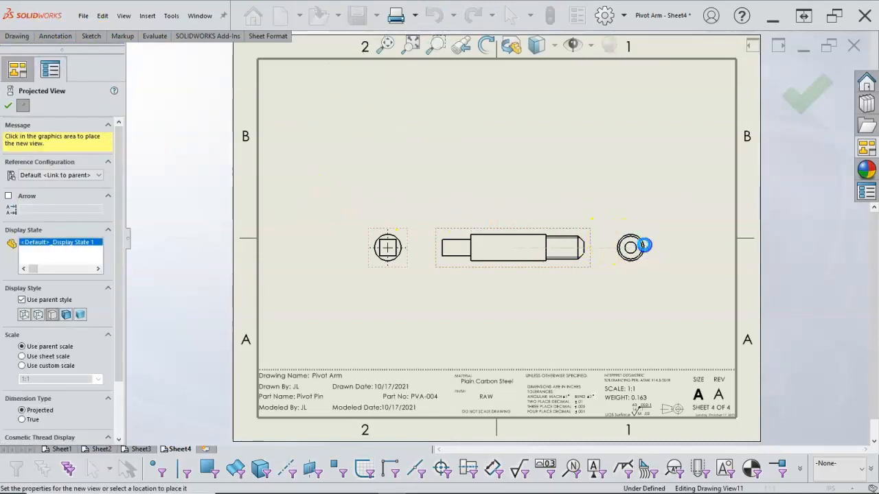
{"action": "left_click", "coordinate": [645, 248]}
{"action": "left_click", "coordinate": [803, 106]}
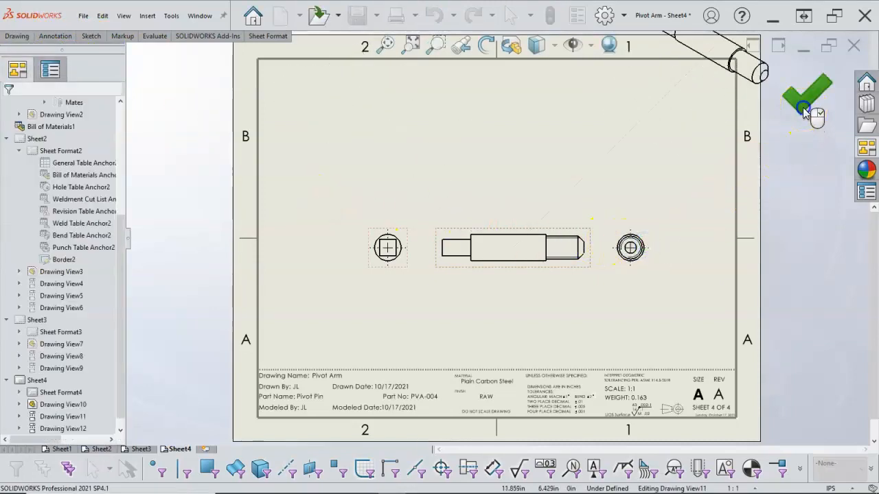
- Shift the Pivot Pin's square-end and side views to the left and down to space out the three aligned views
{"action": "mouse_move", "coordinate": [374, 271]}
{"action": "left_mouse_down"}
{"action": "mouse_move", "coordinate": [327, 275]}
{"action": "mouse_move", "coordinate": [334, 281]}
{"action": "left_mouse_up"}
{"action": "left_click", "coordinate": [508, 277]}
{"action": "left_click_drag", "start_coordinate": [508, 277], "coordinate": [453, 284]}
{"action": "left_click", "coordinate": [355, 234]}
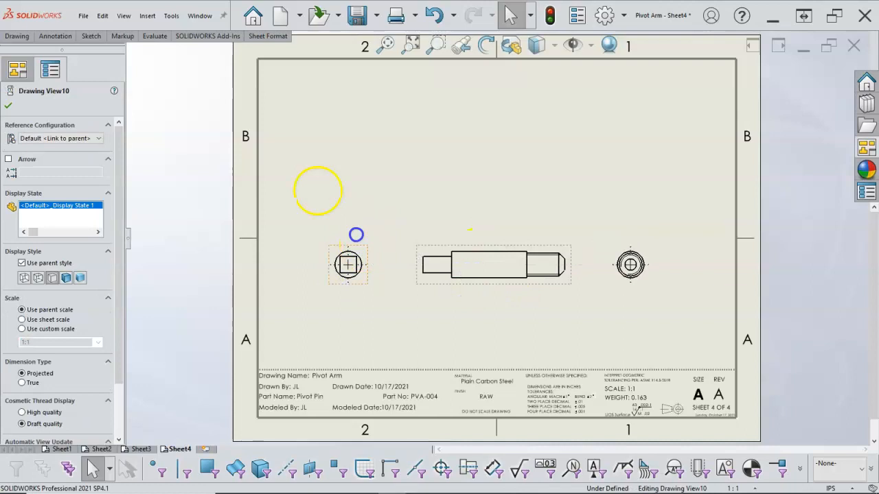
{"action": "right_click", "coordinate": [363, 250]}
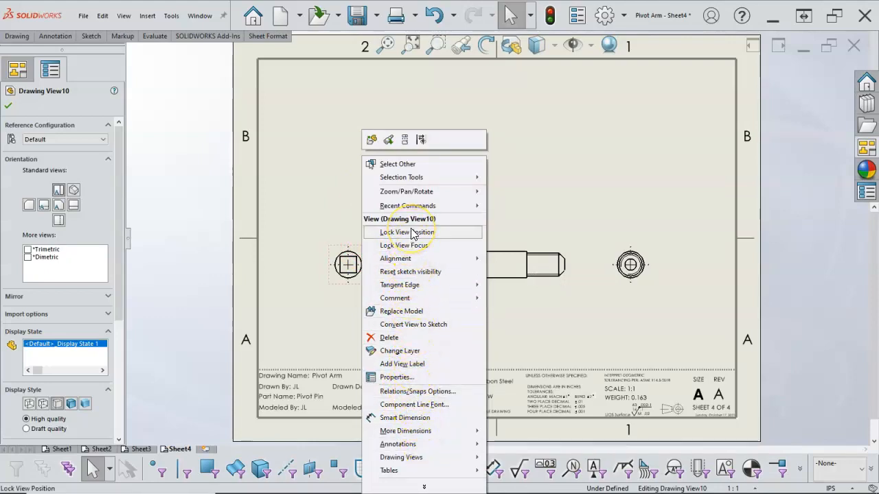
{"action": "left_click", "coordinate": [304, 114]}
- Project an isometric view from the Pivot Pin's square-end view and place it above the side view
{"action": "left_click", "coordinate": [348, 254]}
{"action": "left_click", "coordinate": [24, 37]}
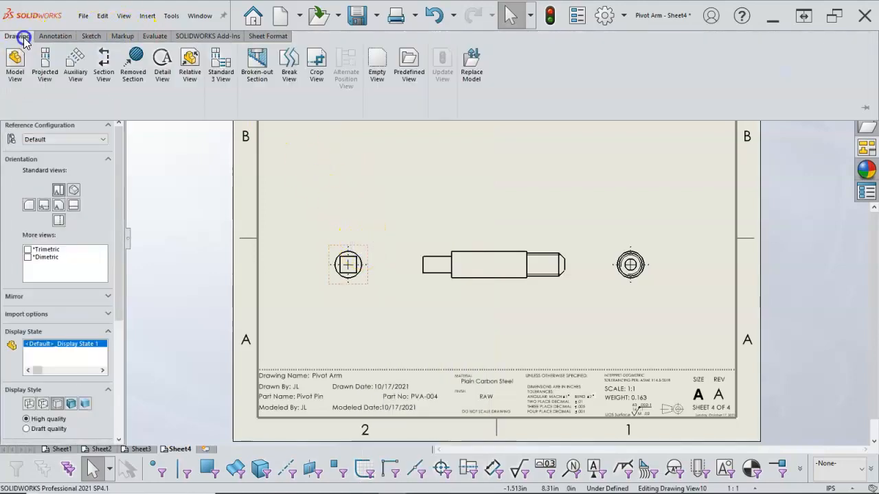
{"action": "left_click", "coordinate": [44, 60]}
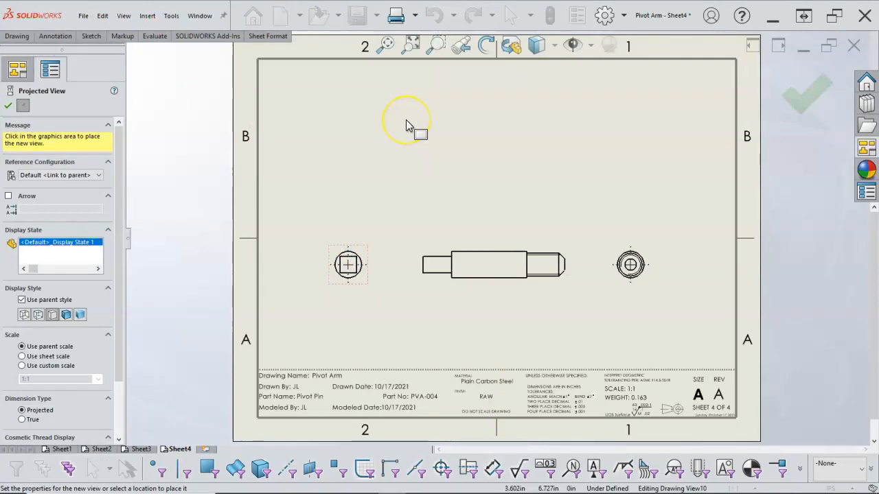
{"action": "left_click", "coordinate": [465, 119]}
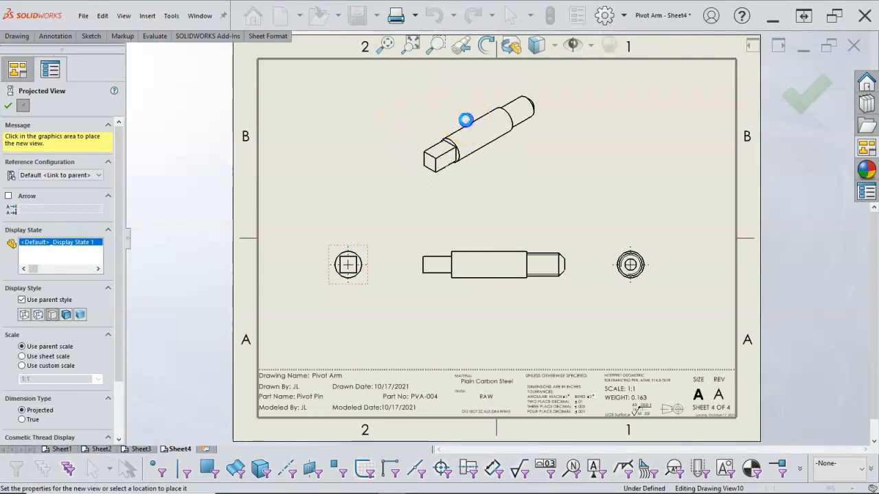
{"action": "left_click", "coordinate": [798, 98]}
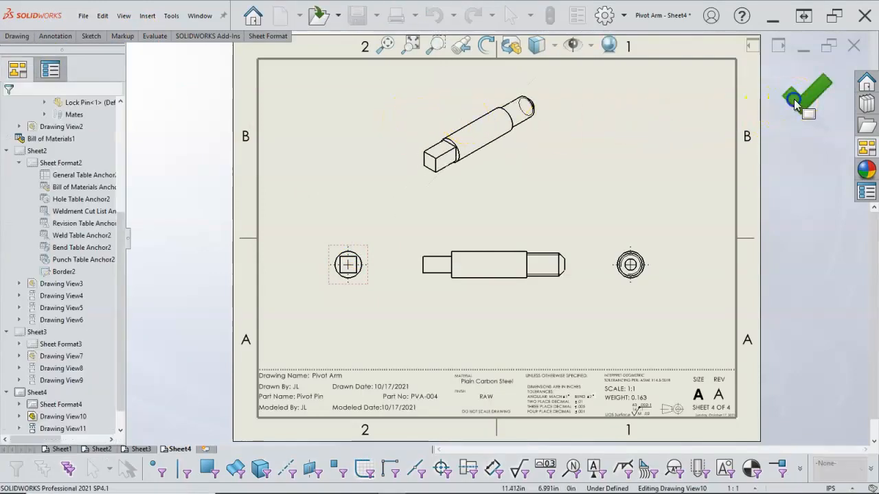
{"action": "left_click", "coordinate": [866, 192]}
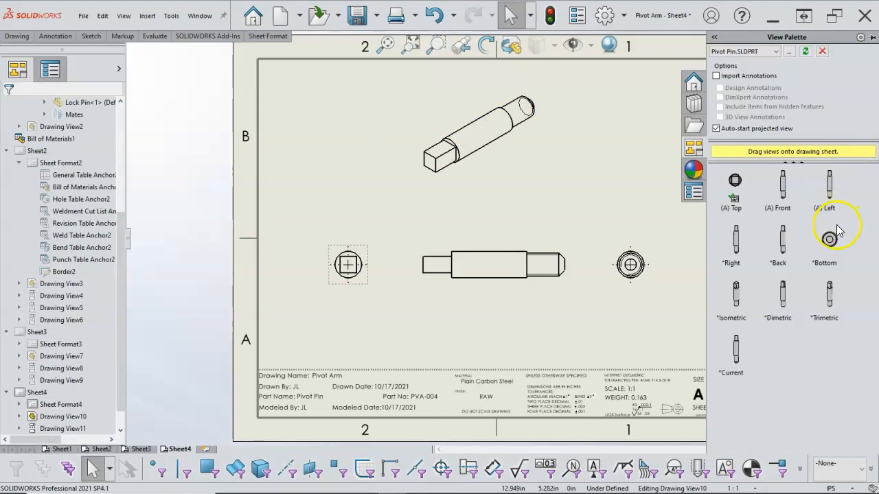
{"action": "left_click", "coordinate": [518, 207]}
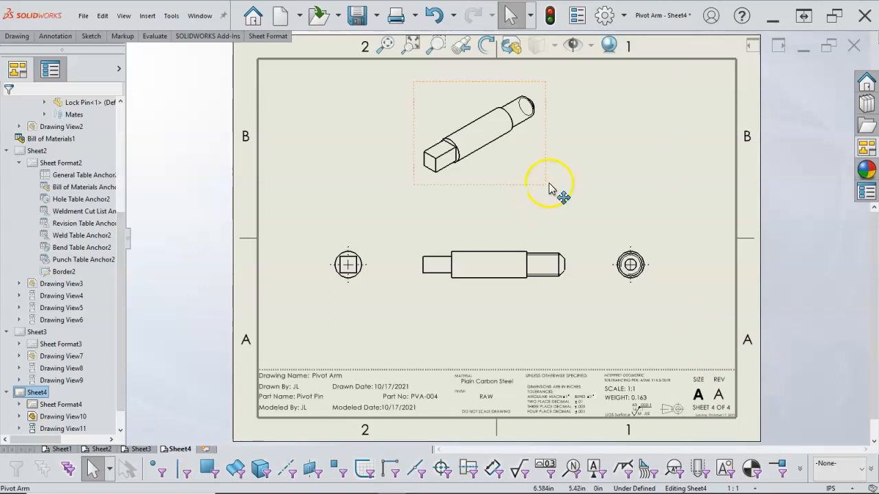
- Move the Pivot Pin's isometric view to the upper-right corner of the drawing border
{"action": "mouse_move", "coordinate": [502, 181]}
{"action": "left_mouse_down"}
{"action": "mouse_move", "coordinate": [569, 190]}
{"action": "mouse_move", "coordinate": [668, 176]}
{"action": "mouse_move", "coordinate": [684, 160]}
{"action": "left_mouse_up"}
{"action": "left_click", "coordinate": [532, 206]}
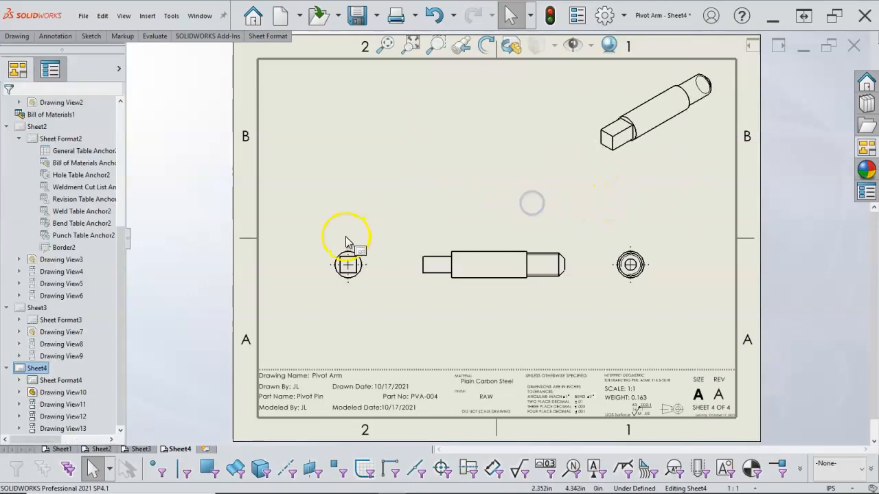
- Add a fifth drawing sheet and load Lock Pin.SLDPRT as the source model for its views
{"action": "left_click", "coordinate": [208, 448]}
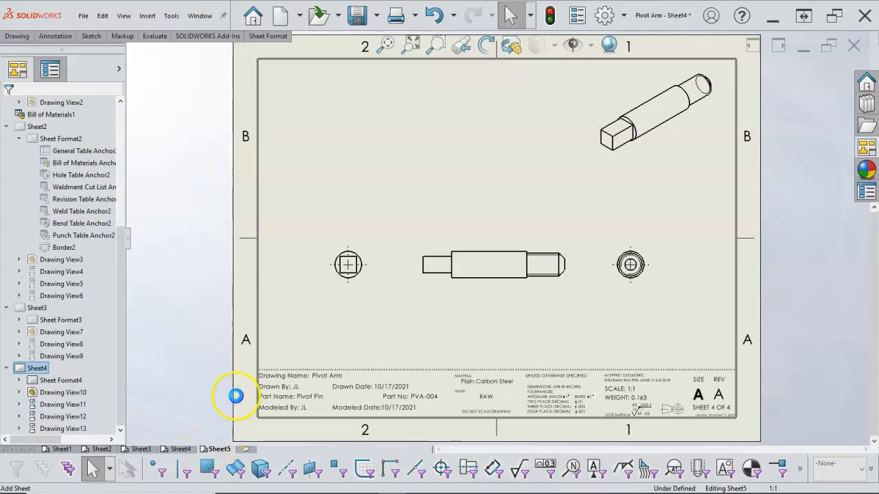
{"action": "left_click", "coordinate": [405, 204]}
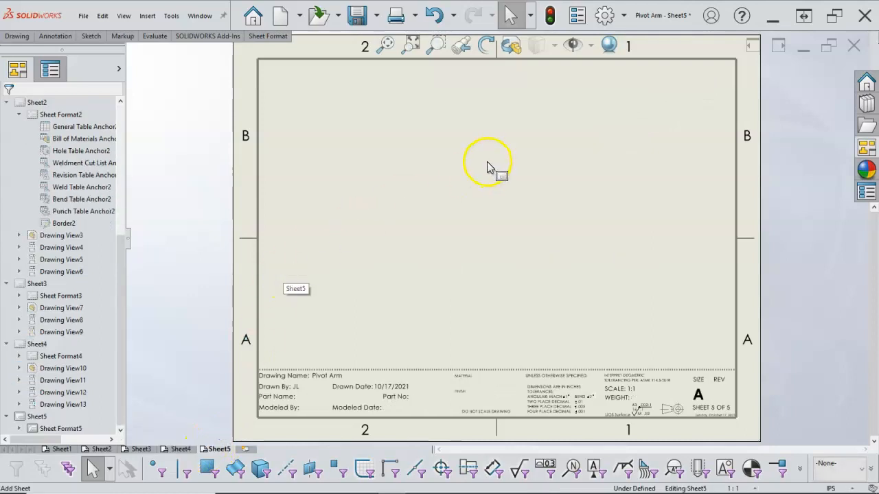
{"action": "left_click", "coordinate": [864, 149]}
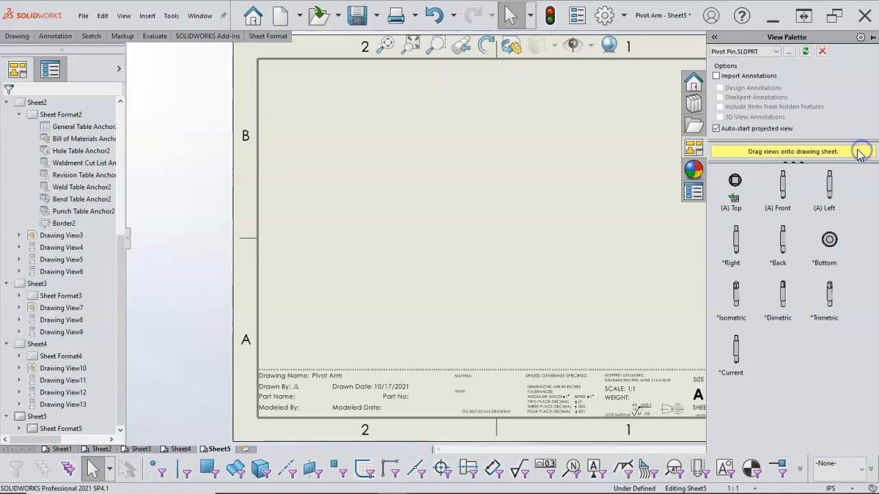
{"action": "left_click", "coordinate": [775, 52]}
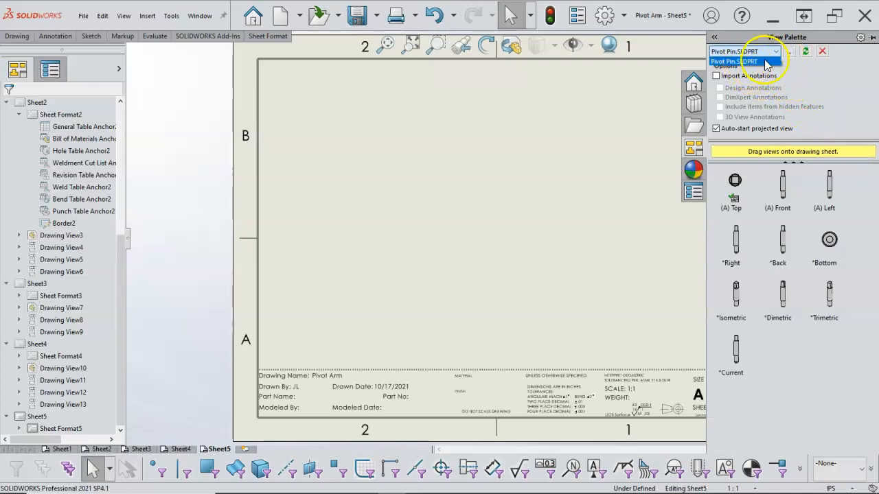
{"action": "left_click", "coordinate": [765, 62]}
{"action": "left_click", "coordinate": [790, 53]}
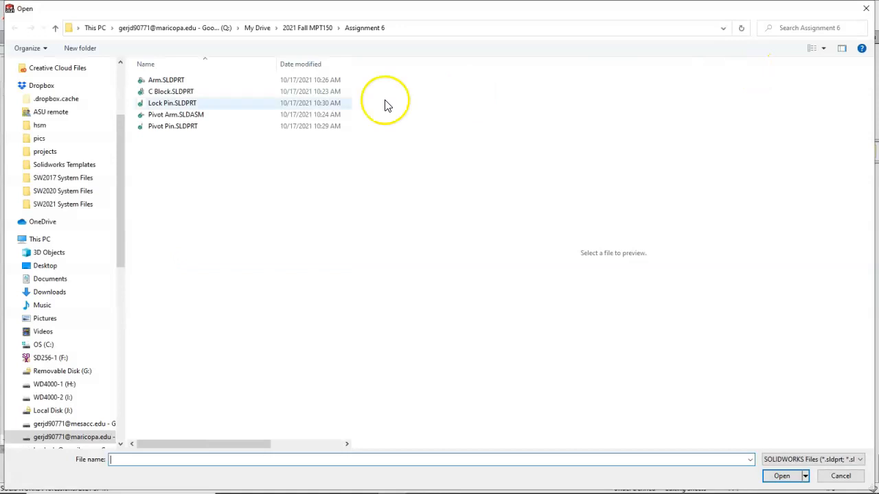
{"action": "left_click", "coordinate": [173, 103]}
{"action": "left_click", "coordinate": [780, 477]}
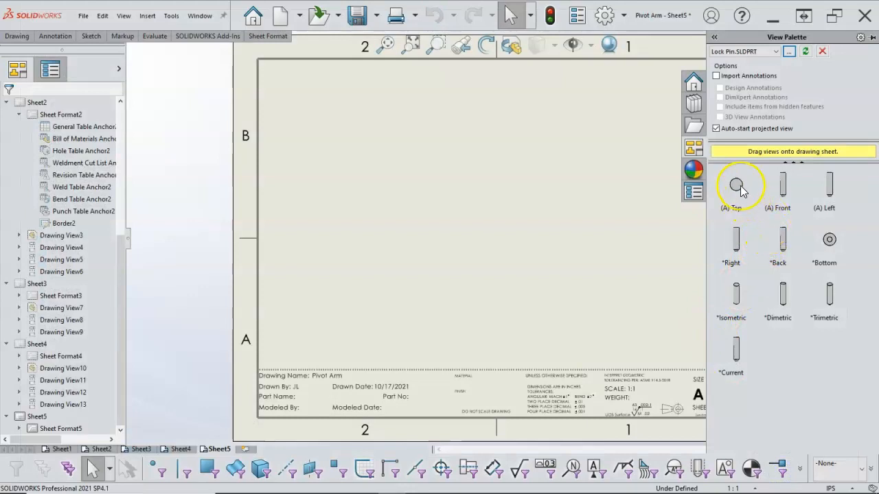
- Place the Lock Pin's Top view on Sheet5, then project its side view to the right and an isometric view above
{"action": "left_click_drag", "start_coordinate": [738, 191], "coordinate": [404, 242]}
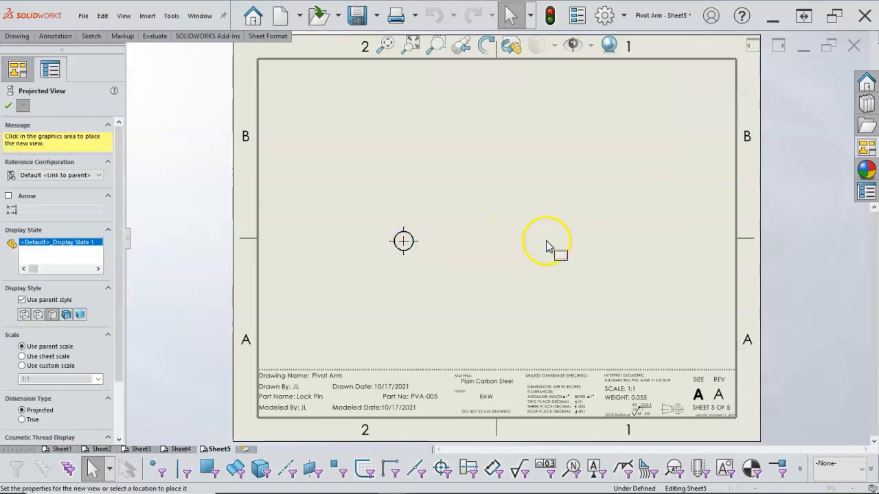
{"action": "left_click", "coordinate": [545, 222]}
{"action": "left_click", "coordinate": [615, 151]}
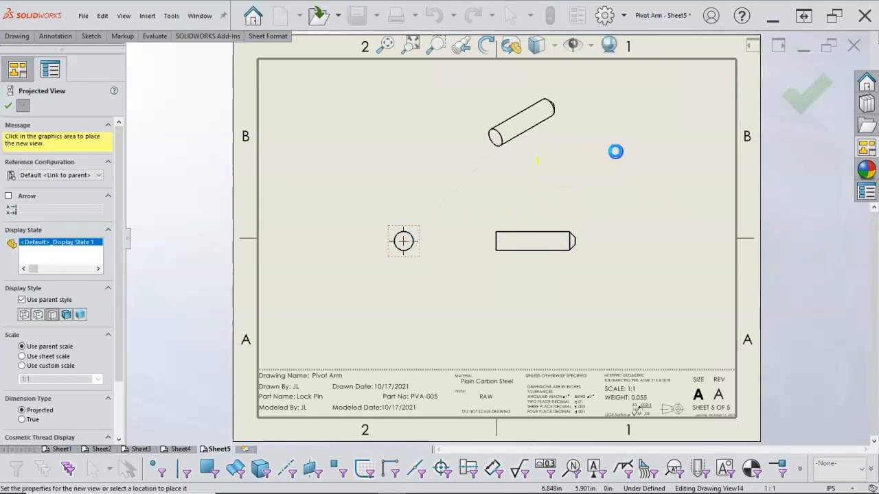
{"action": "left_click", "coordinate": [803, 96]}
- Move the Lock Pin's isometric view to the upper-right corner of the border and shift its side view slightly right
{"action": "left_click_drag", "start_coordinate": [576, 150], "coordinate": [710, 136]}
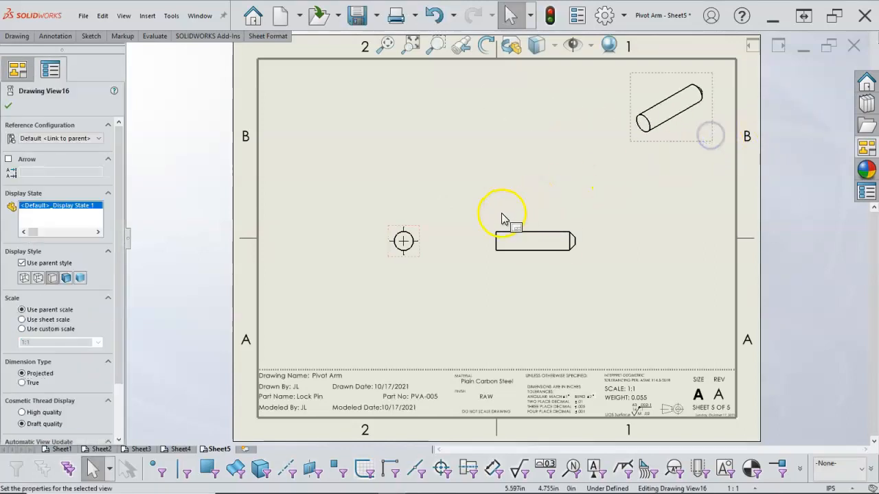
{"action": "left_click_drag", "start_coordinate": [511, 224], "coordinate": [523, 224]}
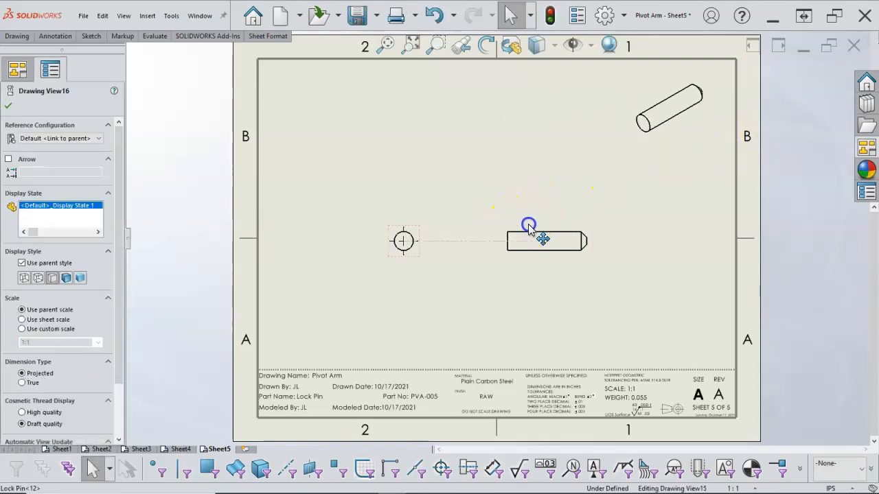
{"action": "left_click", "coordinate": [427, 167]}
- Switch to Sheet2, which holds the C Block views
{"action": "left_click", "coordinate": [102, 450]}
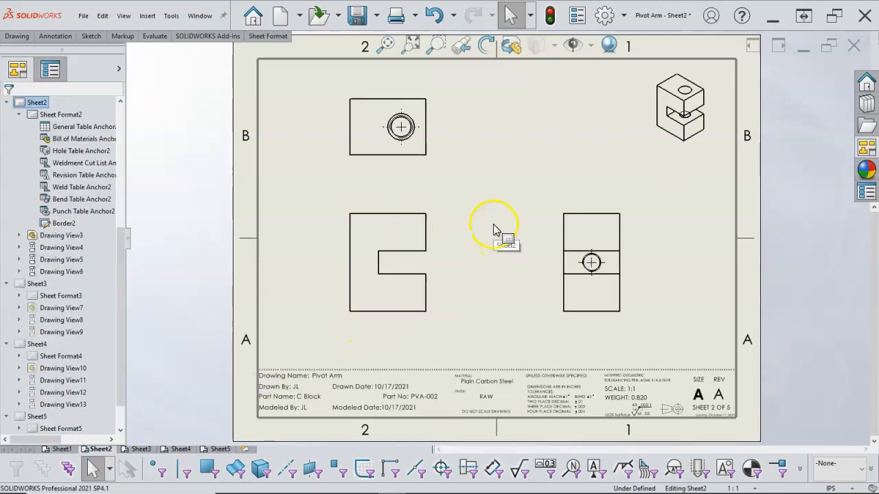
{"action": "right_click", "coordinate": [494, 228]}
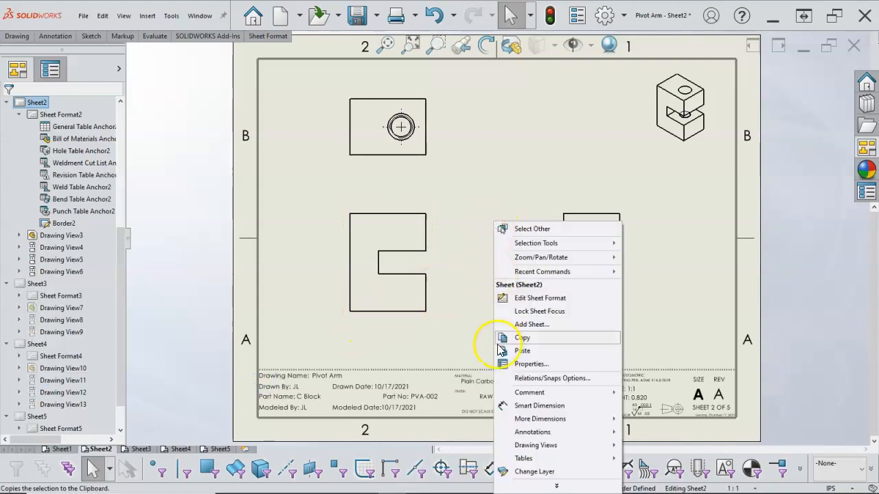
{"action": "left_click", "coordinate": [539, 406]}
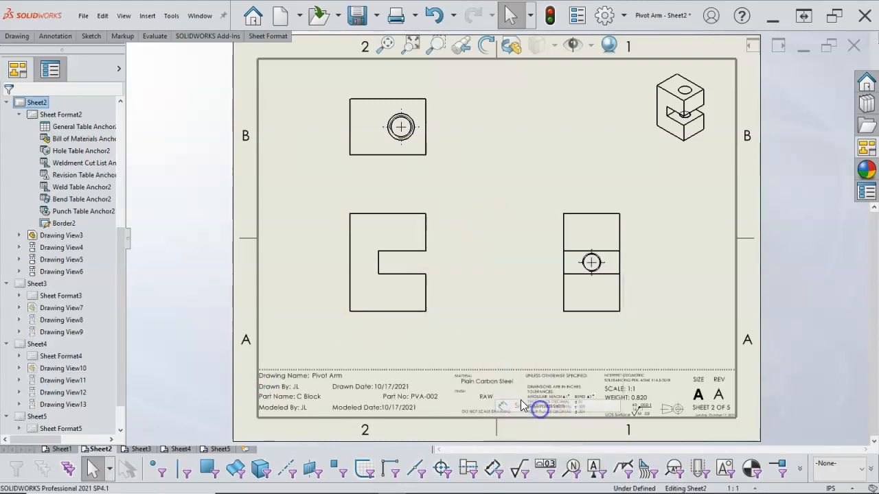
{"action": "left_click", "coordinate": [349, 267]}
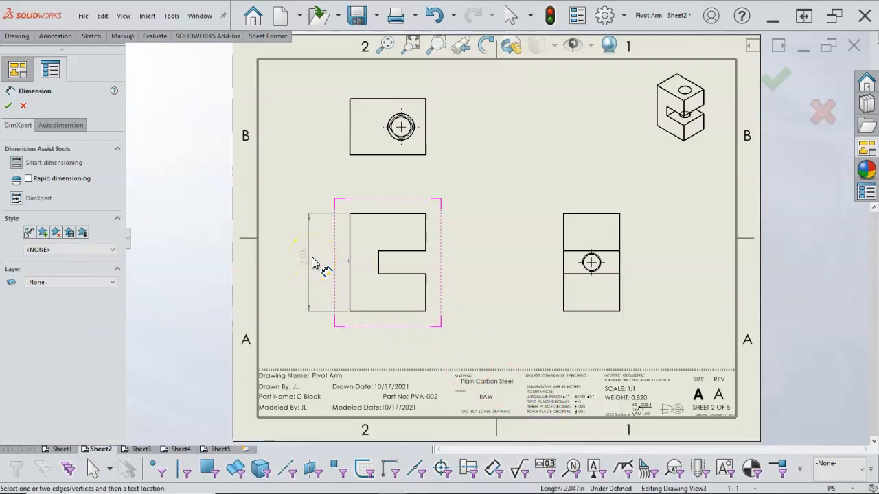
{"action": "key", "text": "Escape"}
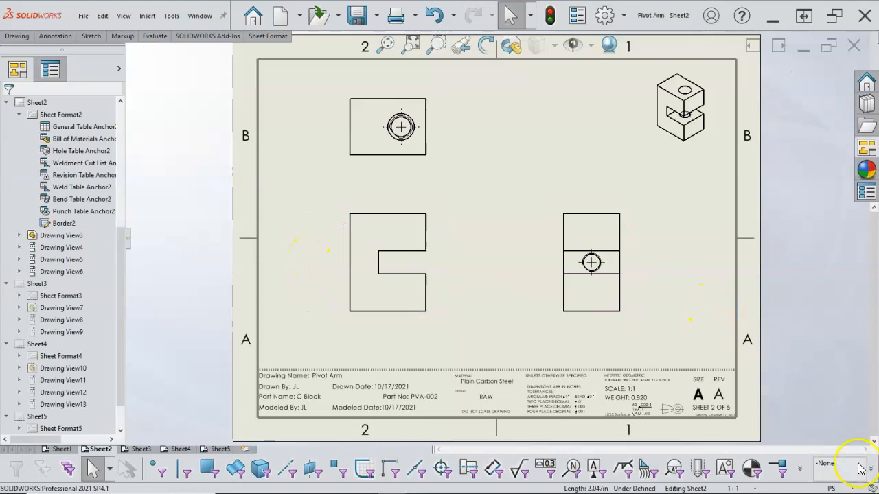
- Make Dims the active layer and dimension the C Block's overall height to the left of the front view
{"action": "left_click", "coordinate": [863, 470]}
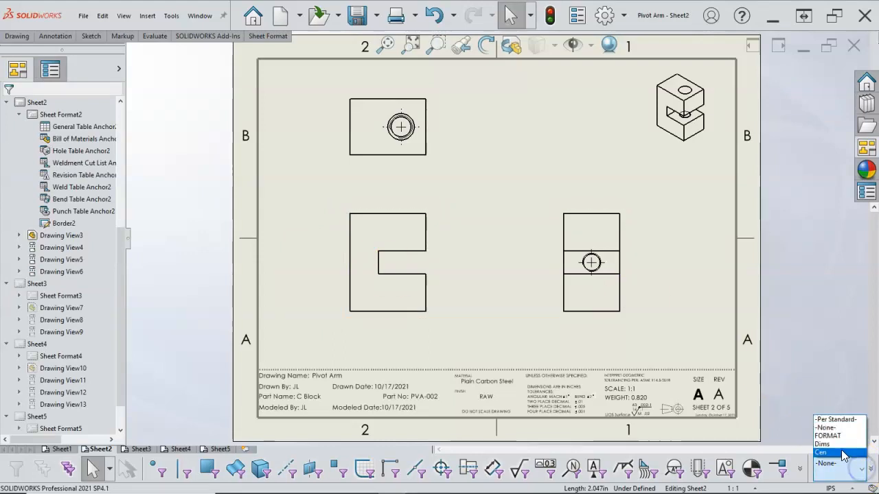
{"action": "left_click", "coordinate": [839, 450]}
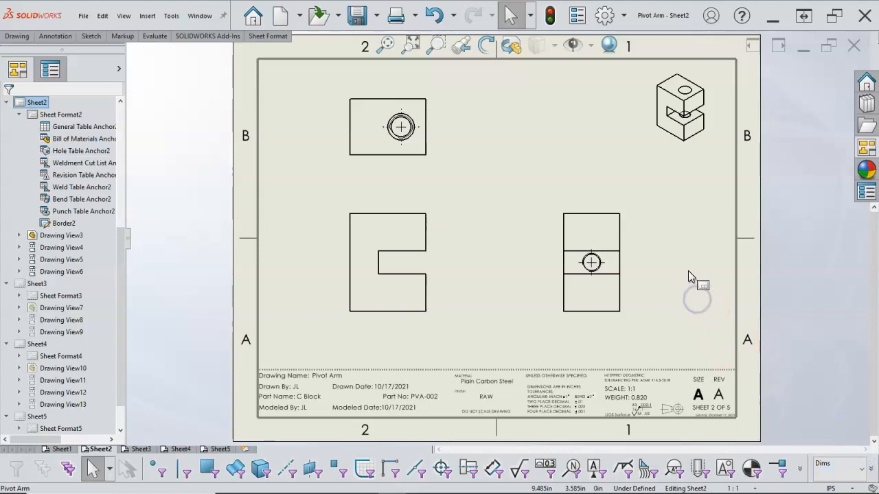
{"action": "right_click", "coordinate": [694, 295]}
{"action": "mouse_move", "coordinate": [740, 275]}
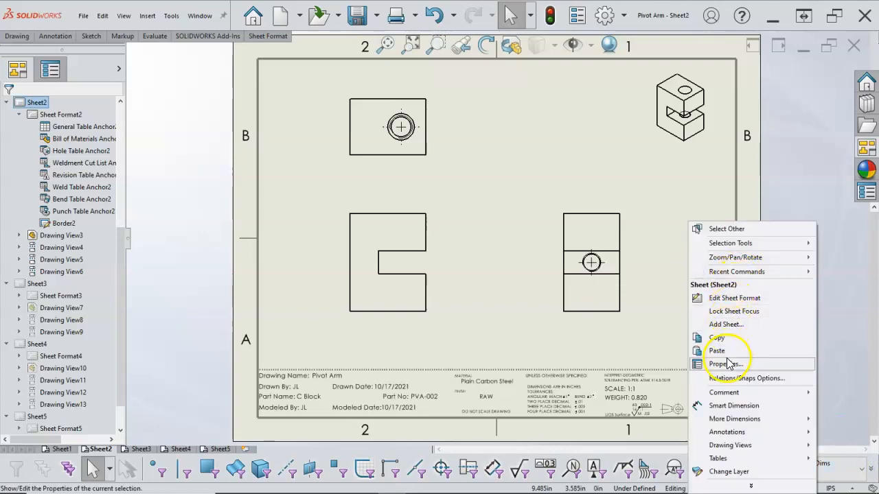
{"action": "left_click", "coordinate": [724, 407]}
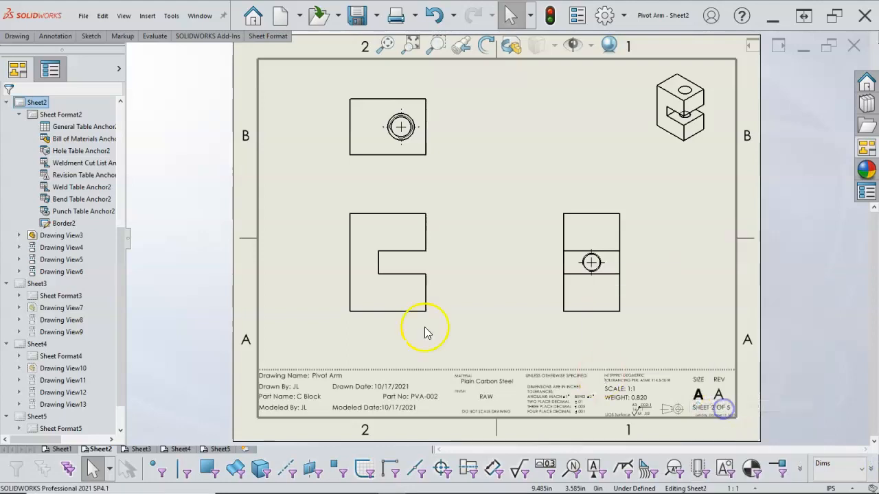
{"action": "left_click", "coordinate": [351, 282]}
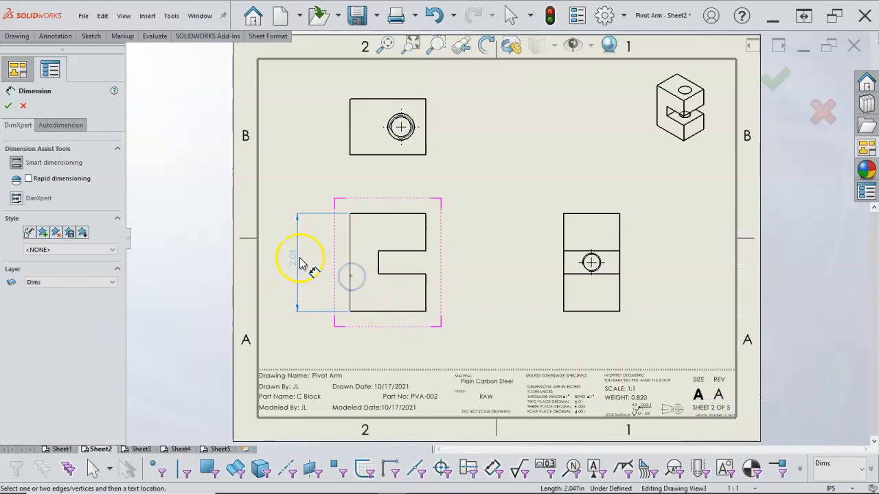
{"action": "left_click", "coordinate": [318, 267]}
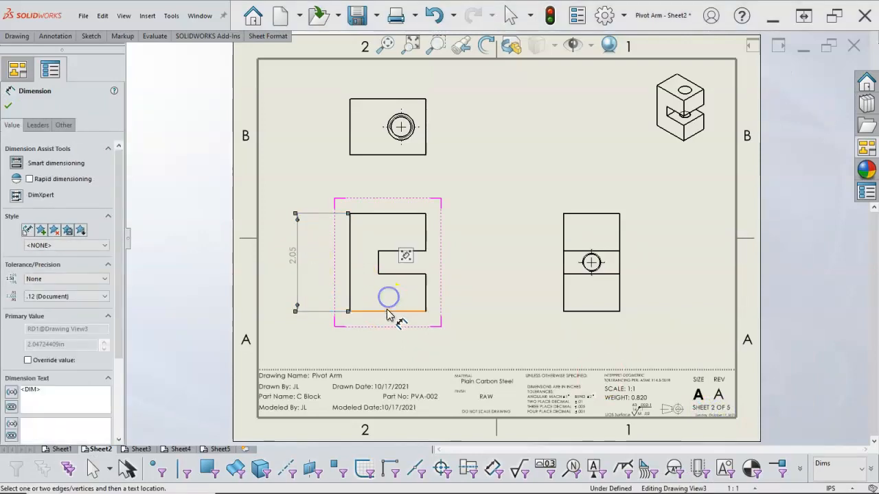
- Dimension the lower leg's thickness and the slot's height, placing both dimensions to the right of the C Block's front view
{"action": "left_click", "coordinate": [389, 310]}
{"action": "left_click", "coordinate": [389, 275]}
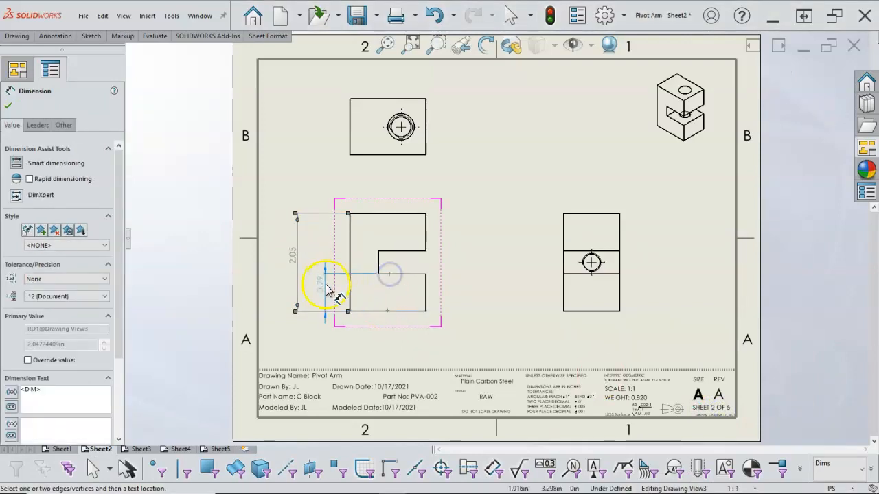
{"action": "left_click", "coordinate": [459, 295]}
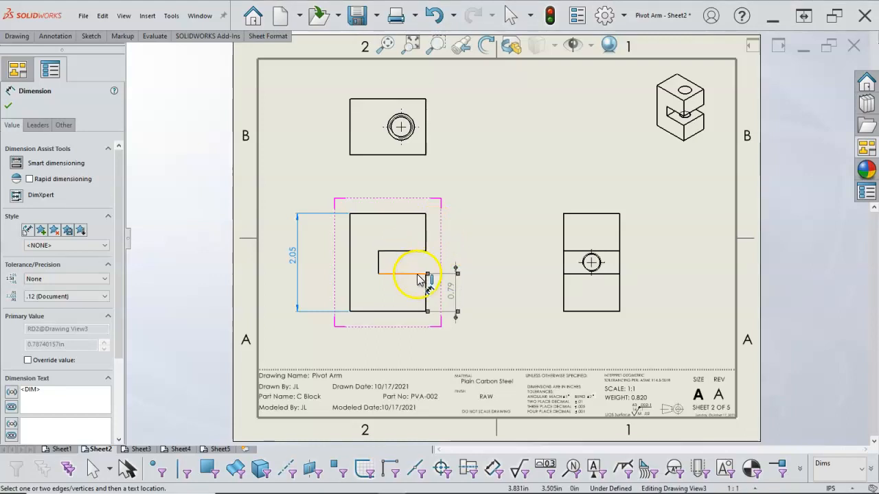
{"action": "left_click", "coordinate": [416, 252]}
{"action": "left_click", "coordinate": [465, 233]}
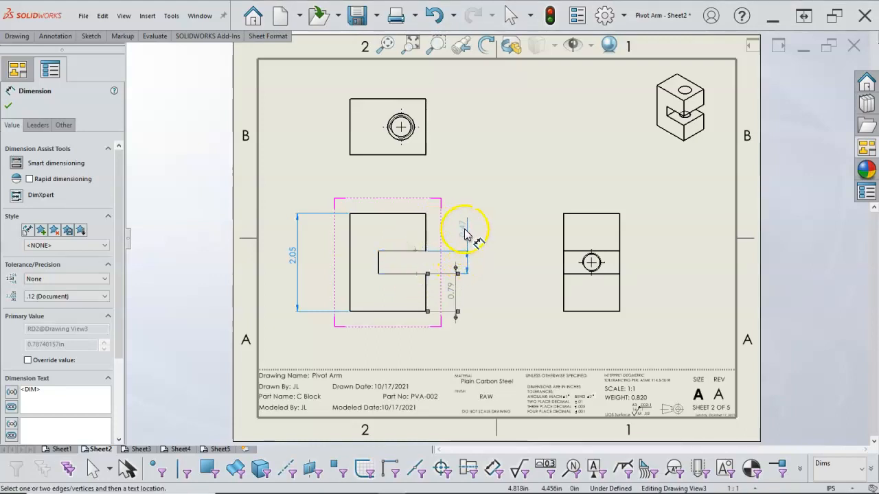
{"action": "left_click", "coordinate": [489, 253]}
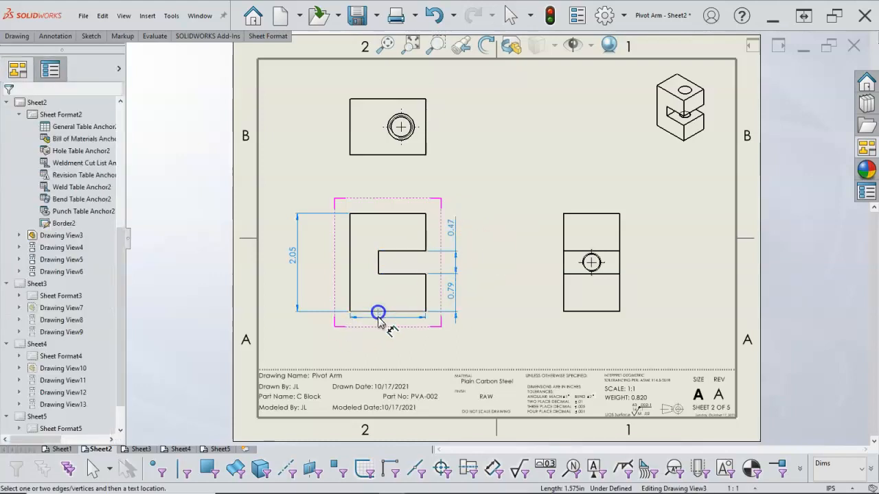
- Dimension the overall widths of the C Block's front and side views, placing each dimension below its view
{"action": "left_click", "coordinate": [417, 342]}
{"action": "left_click", "coordinate": [523, 313]}
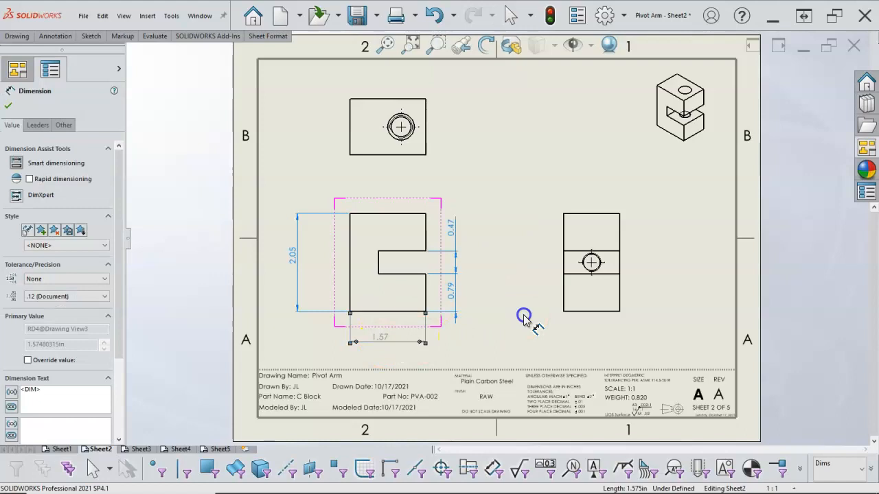
{"action": "left_click", "coordinate": [595, 335]}
- Dimension the hole centre's height from the bottom edge in the C Block's side view, placing it on the left
{"action": "left_click", "coordinate": [573, 273]}
{"action": "left_click", "coordinate": [582, 313]}
{"action": "left_click", "coordinate": [588, 262]}
{"action": "left_click", "coordinate": [538, 268]}
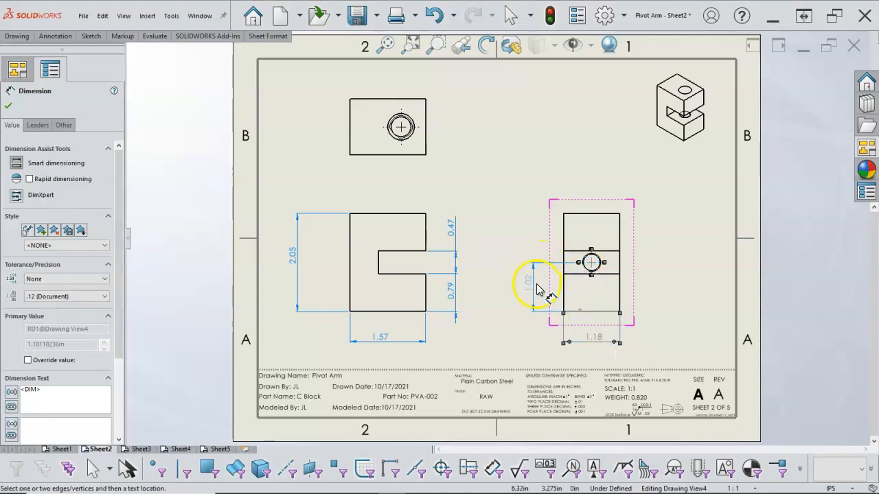
- Dimension the hole centre's distances from the left and bottom edges in the C Block's top view, then end dimensioning
{"action": "left_click", "coordinate": [359, 155]}
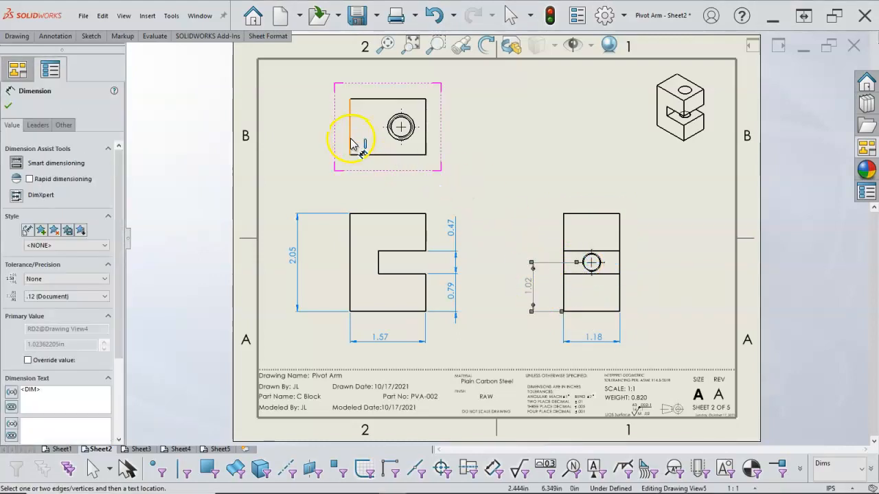
{"action": "left_click", "coordinate": [399, 133]}
{"action": "left_click", "coordinate": [376, 177]}
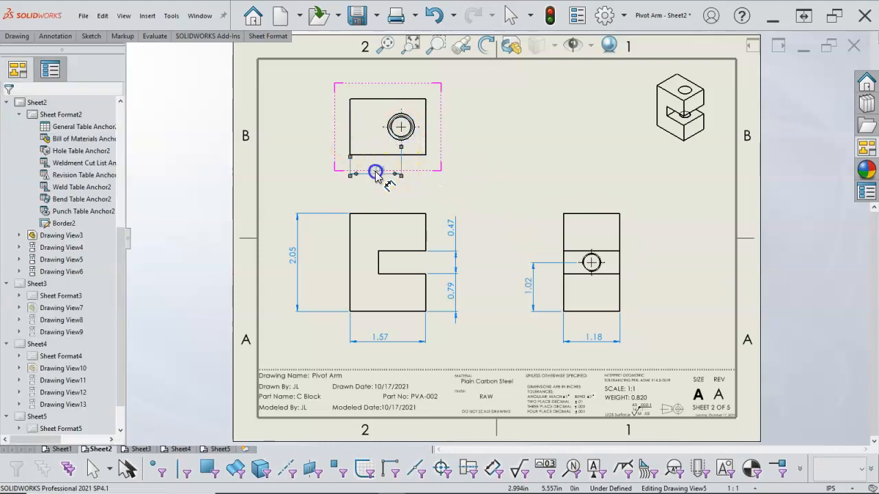
{"action": "left_click", "coordinate": [402, 128]}
{"action": "left_click", "coordinate": [451, 141]}
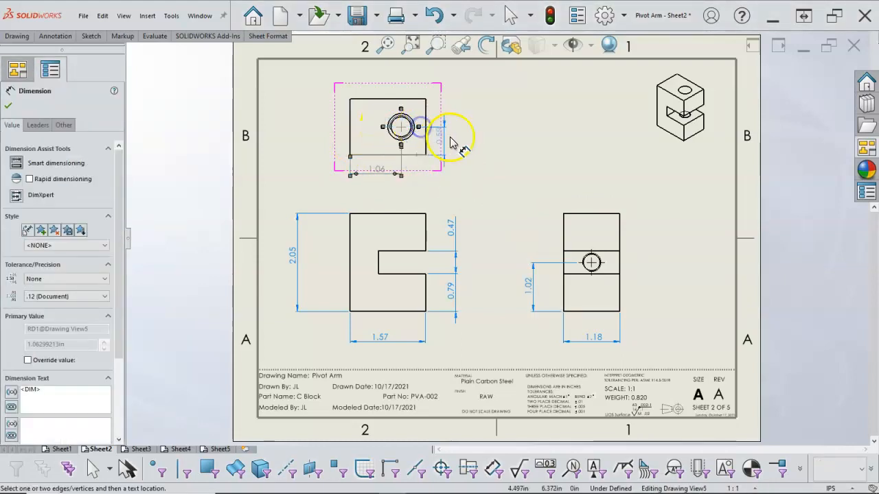
{"action": "right_click", "coordinate": [494, 144]}
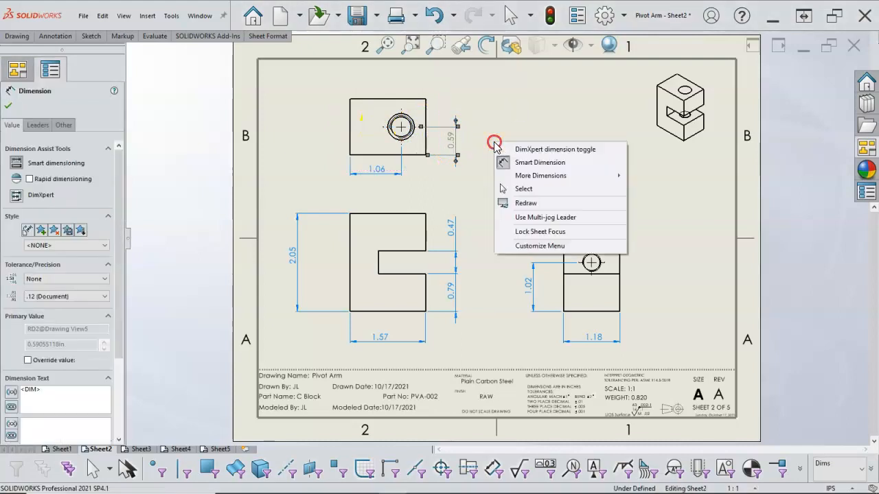
{"action": "left_click", "coordinate": [522, 188]}
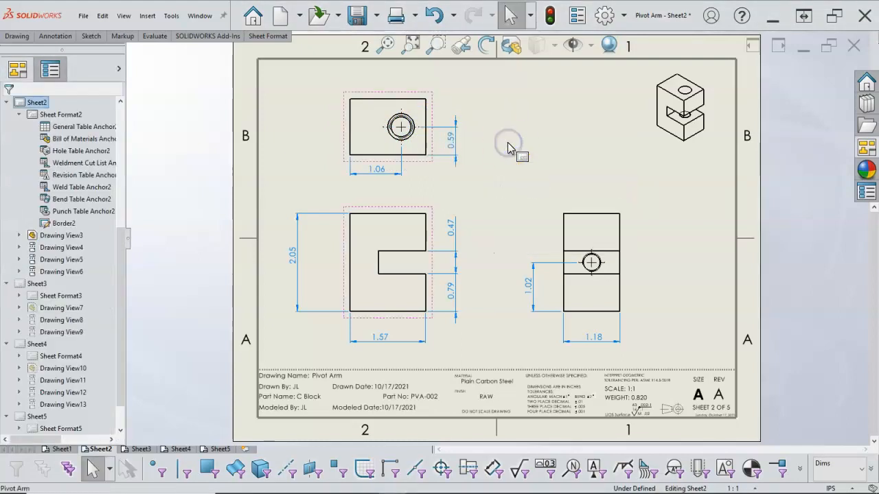
{"action": "left_click", "coordinate": [463, 113]}
{"action": "left_click", "coordinate": [285, 60]}
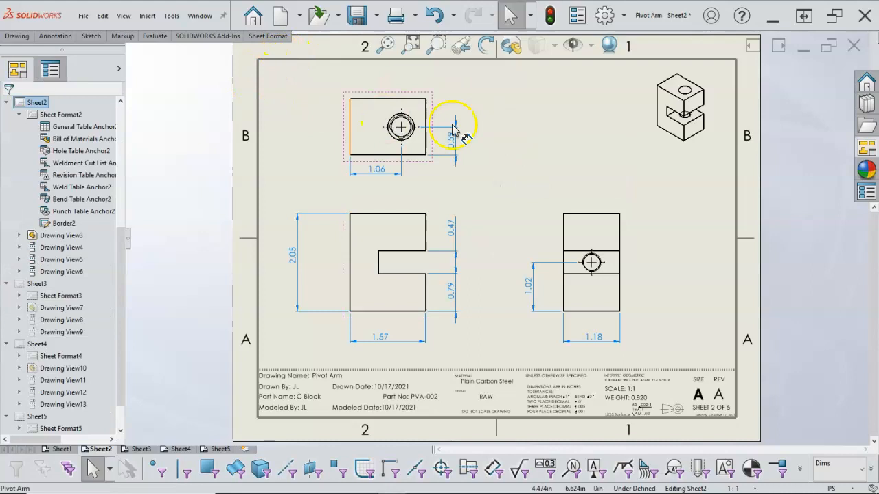
{"action": "right_click", "coordinate": [528, 135]}
{"action": "left_click", "coordinate": [402, 126]}
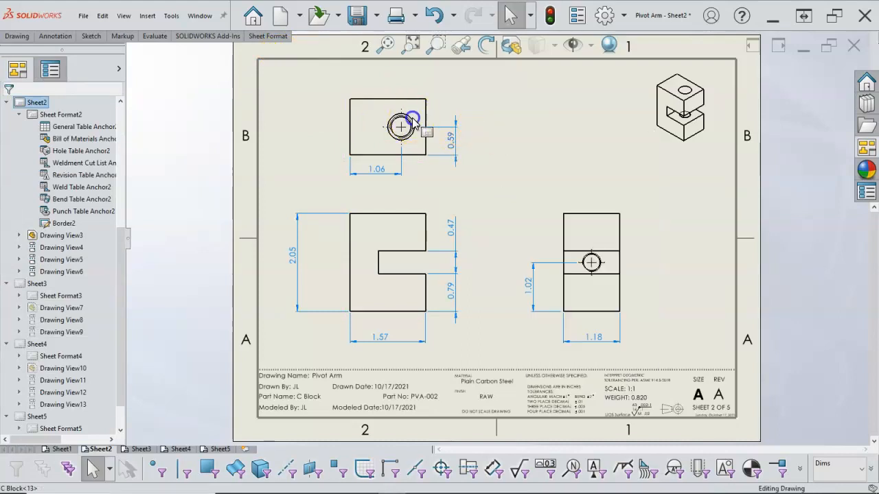
{"action": "left_click", "coordinate": [444, 106]}
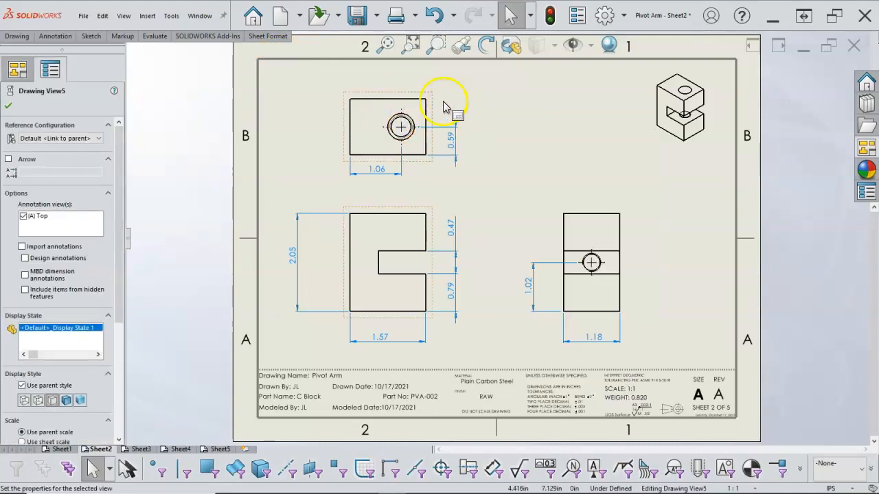
- Dimension the diameter of the hole's outer circle in the C Block's top view, placing it above and right of the view
{"action": "left_click", "coordinate": [498, 111]}
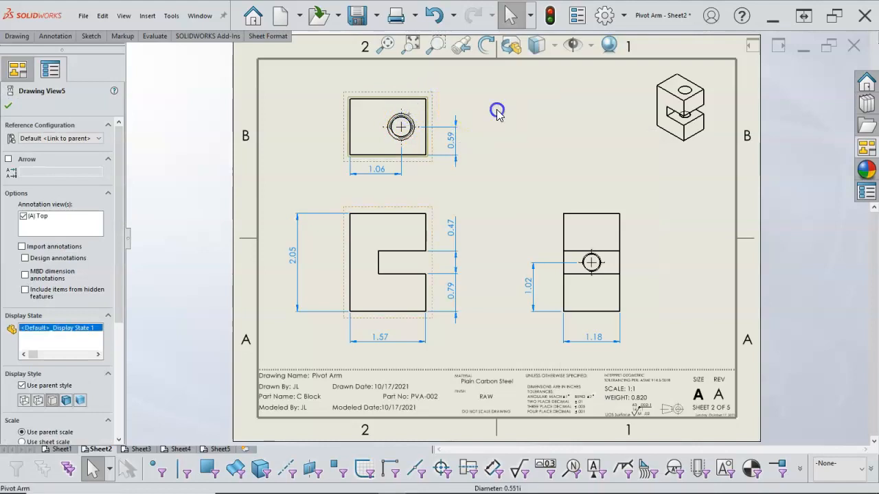
{"action": "right_click", "coordinate": [506, 118]}
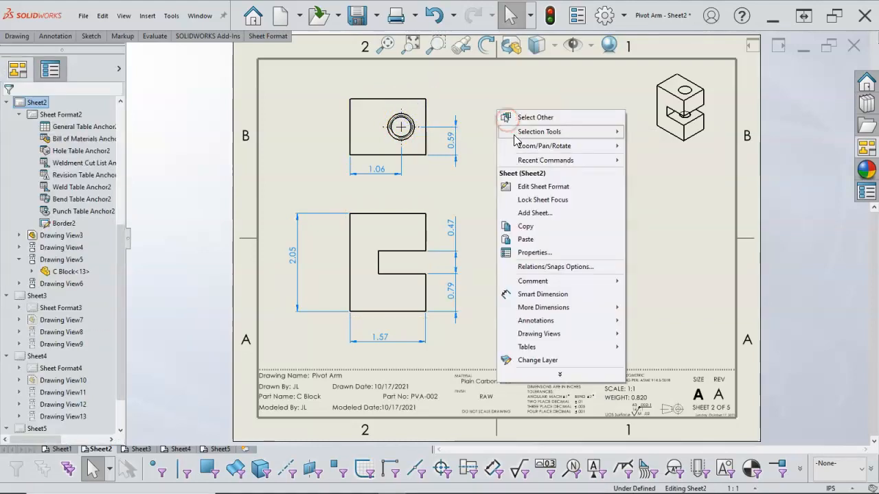
{"action": "left_click", "coordinate": [547, 293]}
{"action": "left_click", "coordinate": [413, 124]}
{"action": "left_click", "coordinate": [474, 96]}
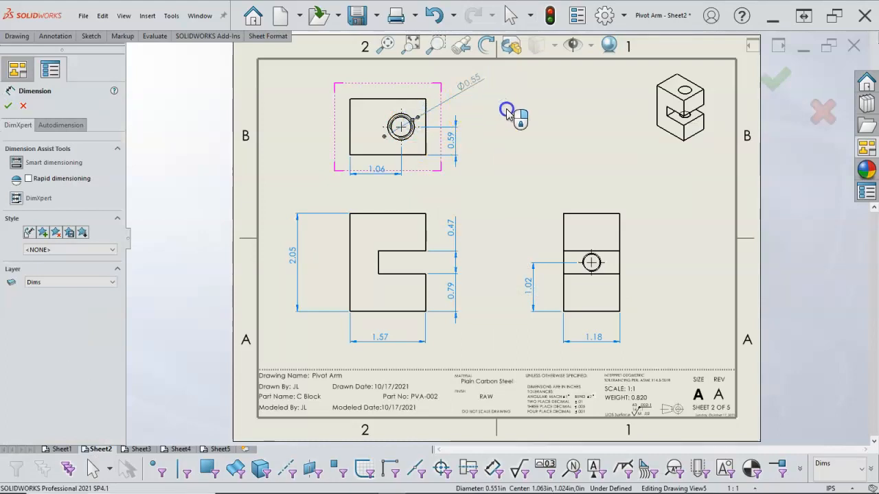
{"action": "right_click", "coordinate": [533, 158]}
{"action": "left_click", "coordinate": [534, 157]}
- Set the C Block front view's display style to Hidden Lines Visible
{"action": "left_click", "coordinate": [421, 206]}
{"action": "left_click", "coordinate": [416, 210]}
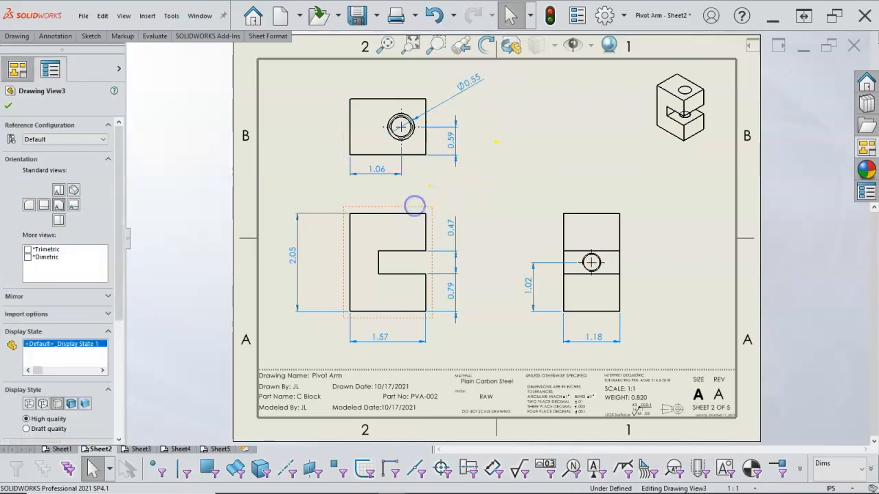
{"action": "left_click_drag", "start_coordinate": [122, 260], "coordinate": [118, 350]}
{"action": "left_click", "coordinate": [43, 252]}
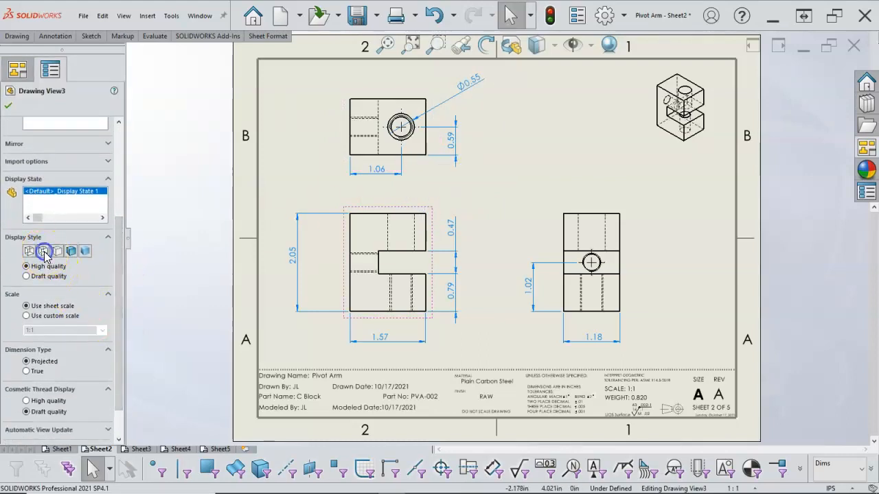
{"action": "left_click", "coordinate": [8, 107]}
- Adjust the placement of the hole's diameter dimension beside the C Block's top view
{"action": "right_click", "coordinate": [528, 154]}
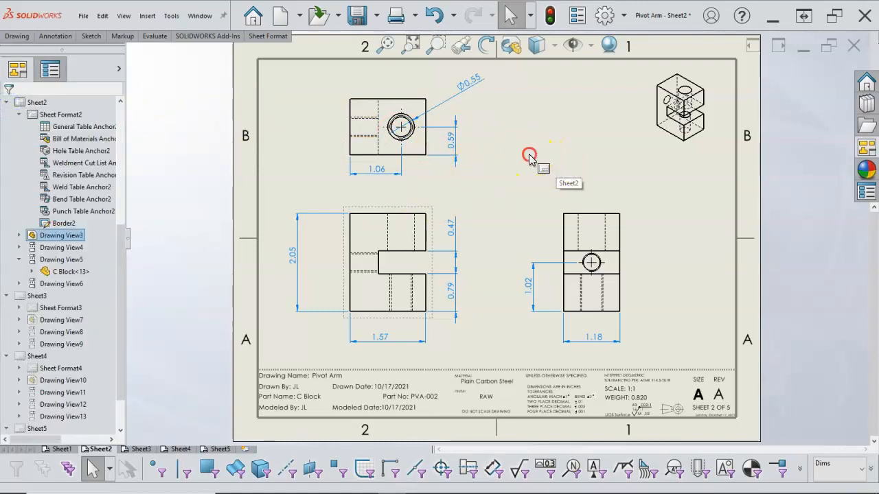
{"action": "left_click", "coordinate": [318, 90]}
{"action": "left_click", "coordinate": [472, 85]}
{"action": "left_click_drag", "start_coordinate": [468, 84], "coordinate": [470, 84]}
{"action": "left_click", "coordinate": [496, 103]}
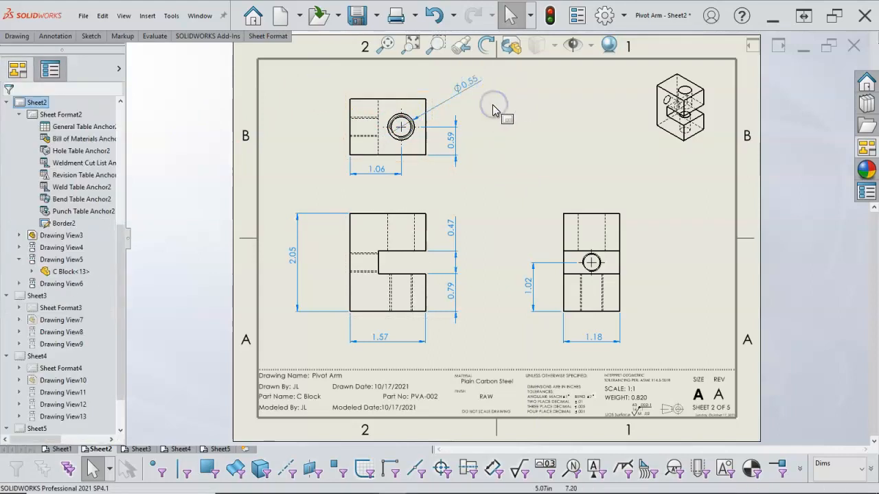
- Add a hole callout to the threaded hole in the C Block's top view, placing it below and right of the view
{"action": "left_click", "coordinate": [59, 35]}
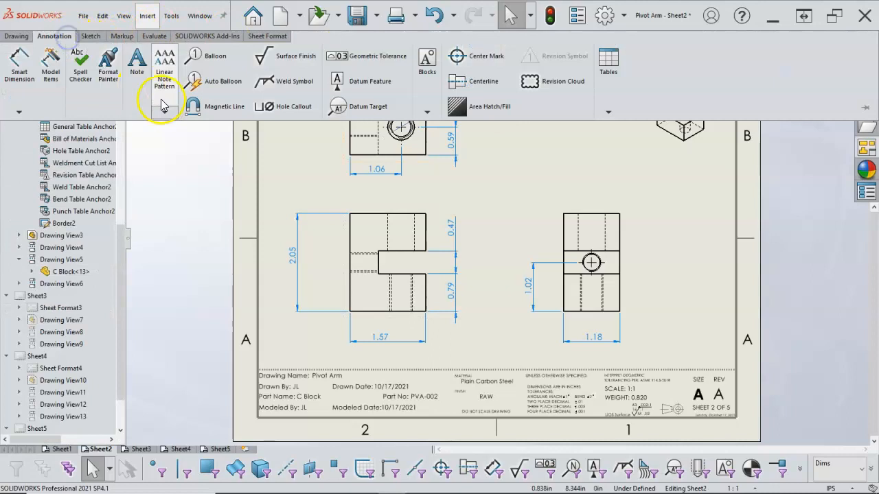
{"action": "left_click", "coordinate": [300, 108]}
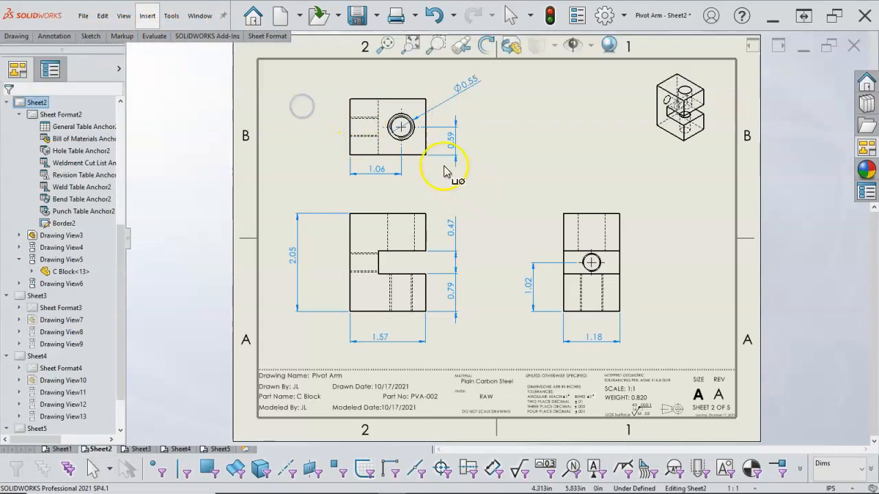
{"action": "left_click", "coordinate": [409, 136]}
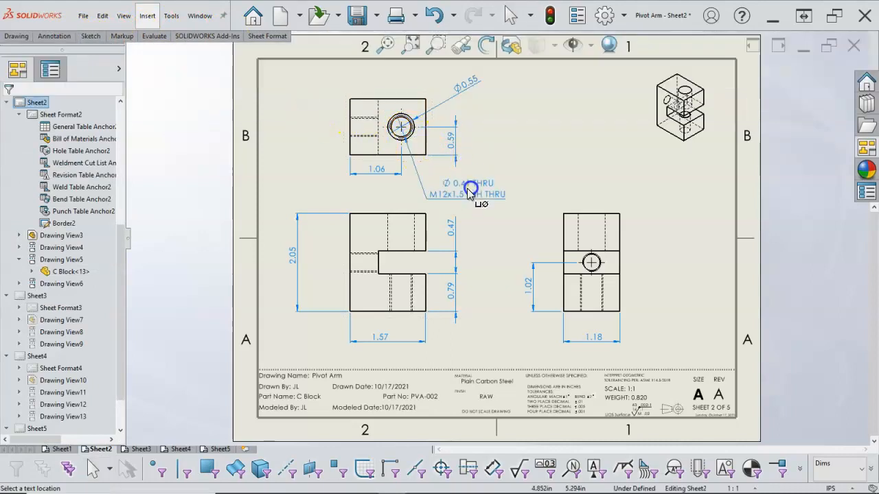
{"action": "left_click", "coordinate": [488, 191]}
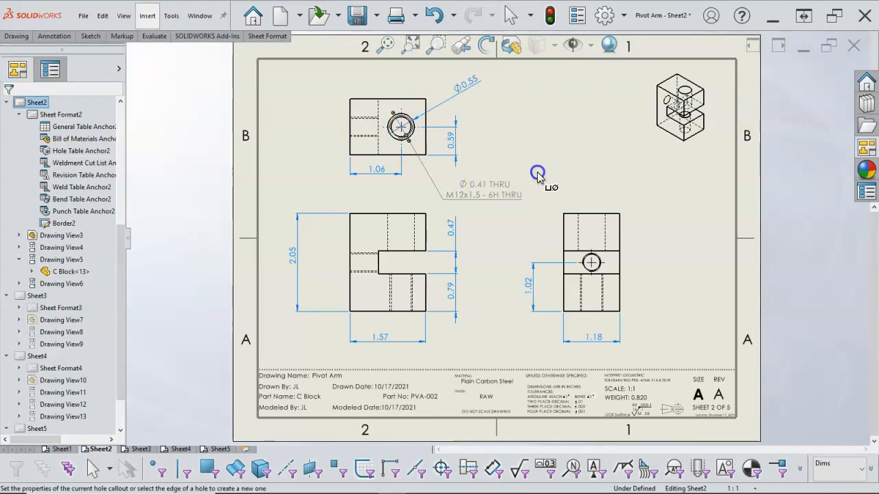
{"action": "right_click", "coordinate": [543, 138]}
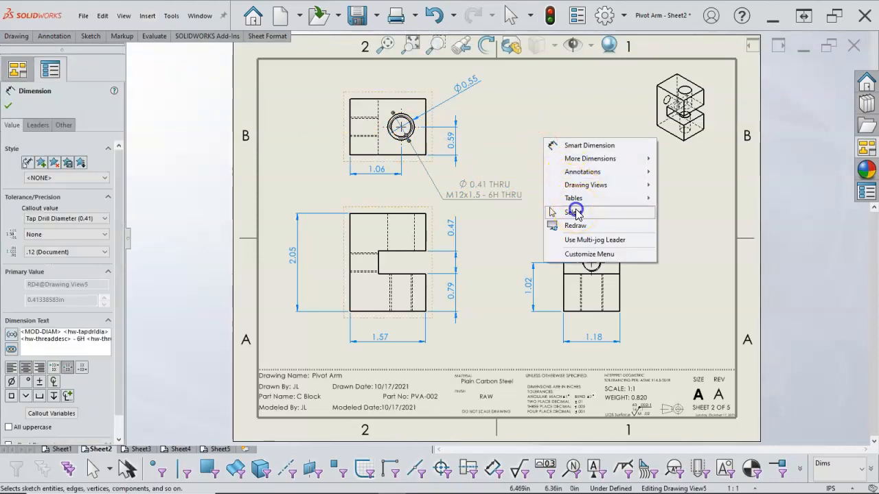
{"action": "left_click", "coordinate": [573, 212]}
{"action": "left_click", "coordinate": [568, 171]}
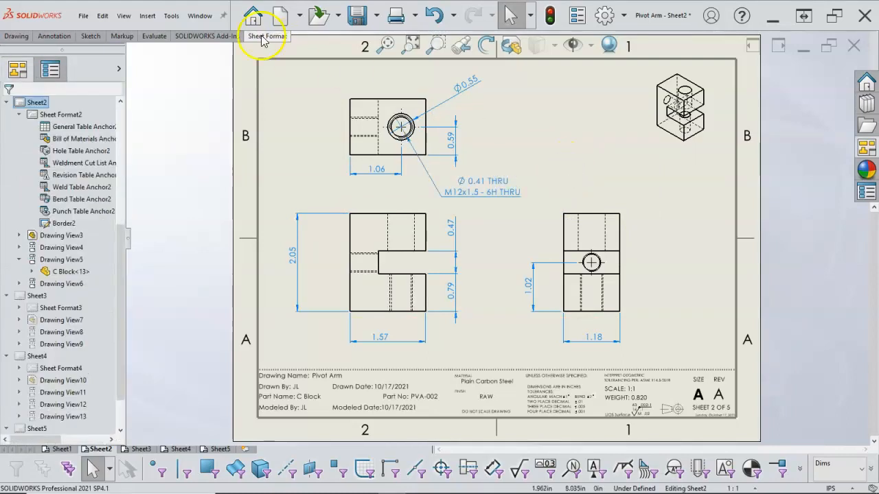
- Add a hole callout to the threaded hole in the C Block's side view, placing it above and right of the hole
{"action": "left_click", "coordinate": [54, 36]}
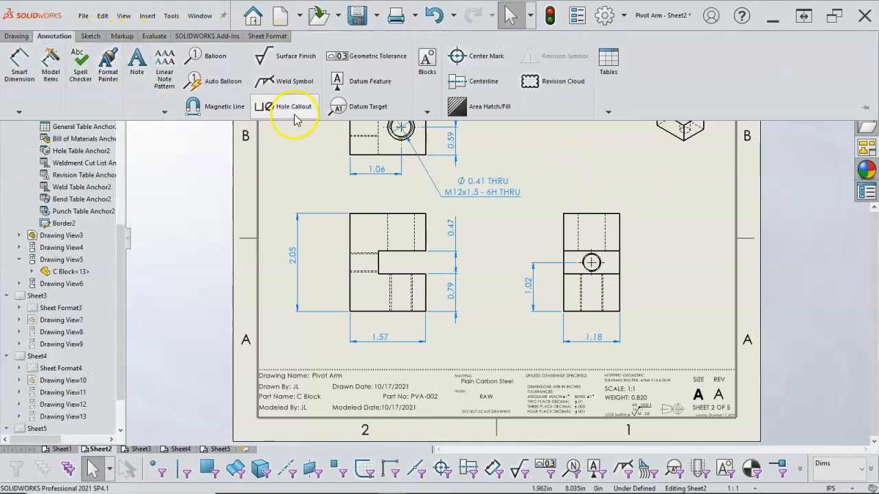
{"action": "left_click", "coordinate": [598, 258]}
{"action": "left_click", "coordinate": [670, 217]}
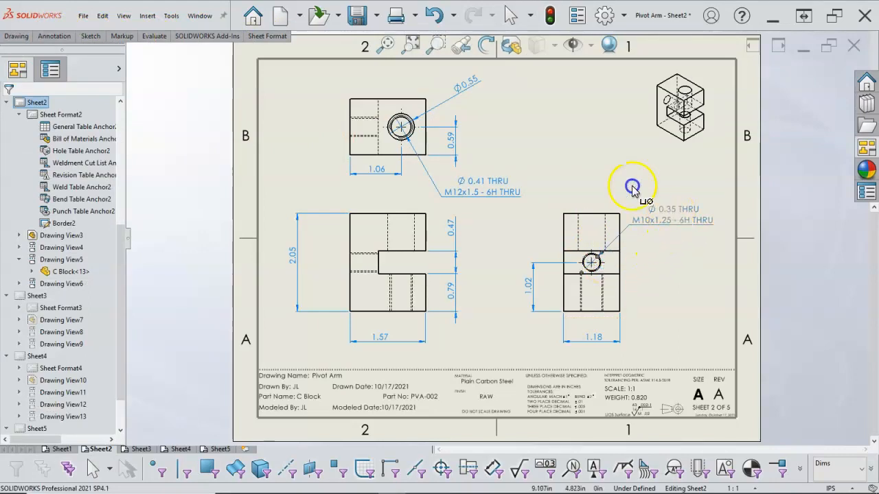
{"action": "right_click", "coordinate": [580, 153]}
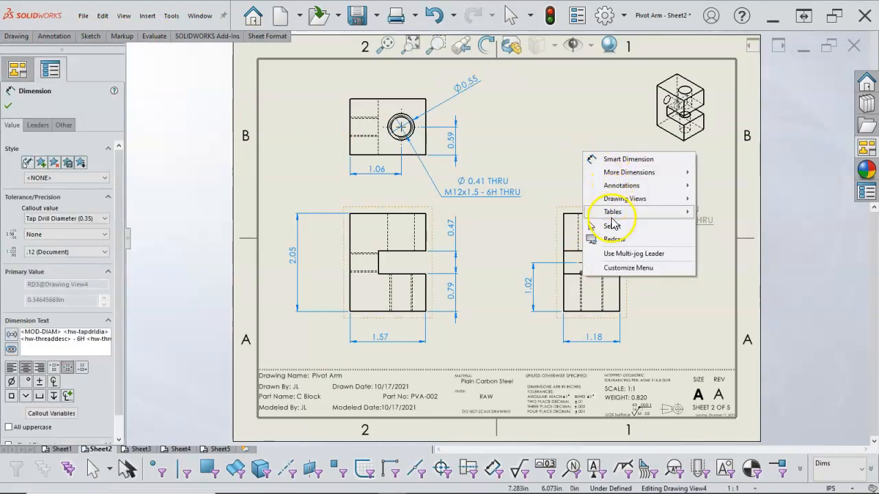
{"action": "left_click", "coordinate": [596, 227]}
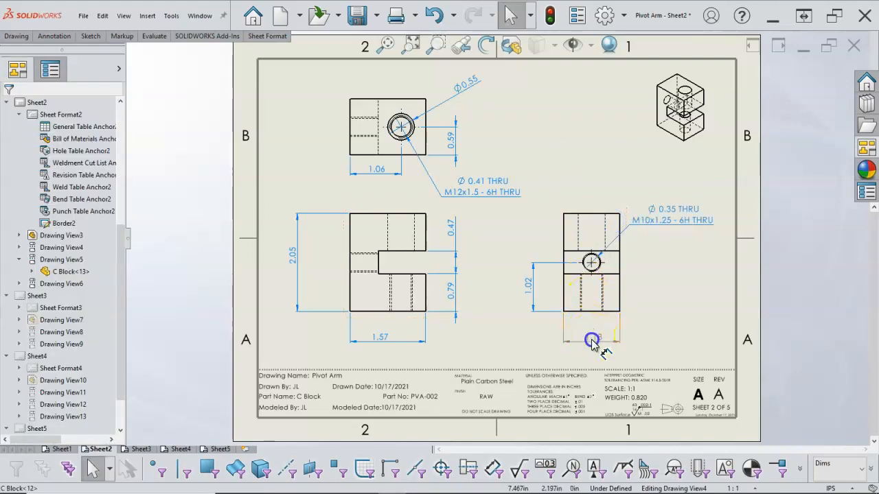
- Lower the side view's overall width dimension and dimension the hole centre's distance from the left edge above it
{"action": "left_click", "coordinate": [592, 352]}
{"action": "right_click", "coordinate": [662, 318]}
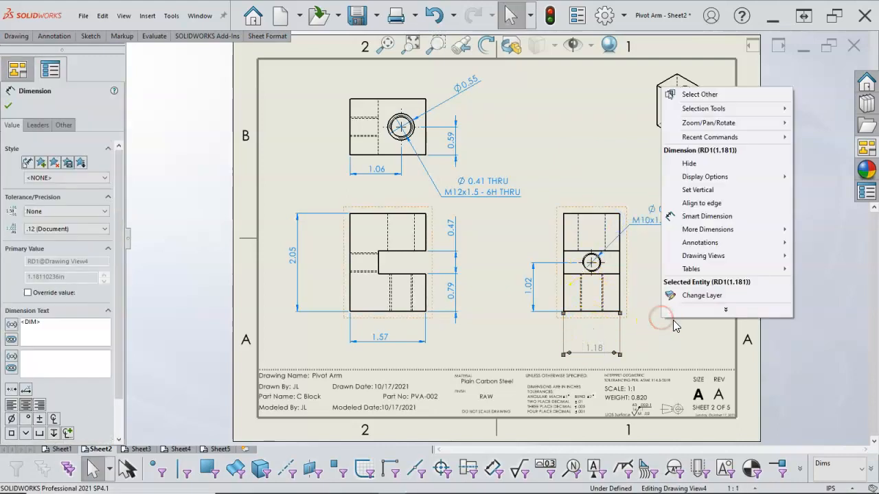
{"action": "left_click", "coordinate": [706, 216]}
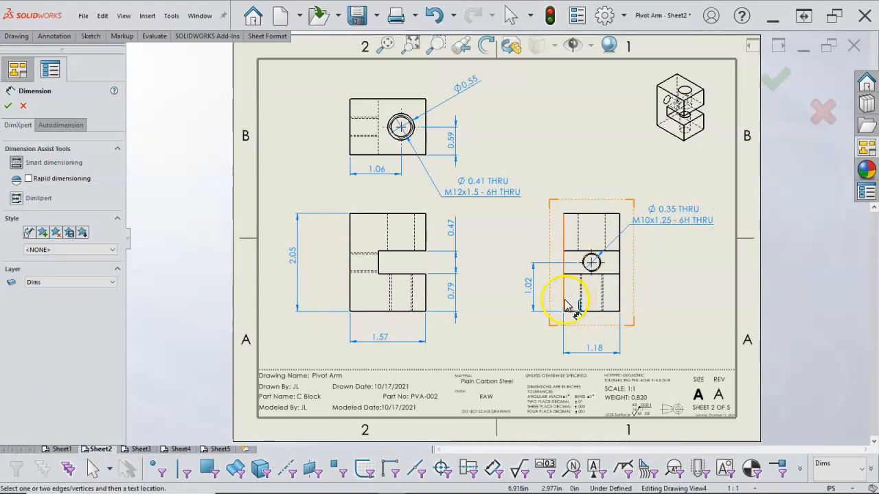
{"action": "left_click", "coordinate": [591, 271]}
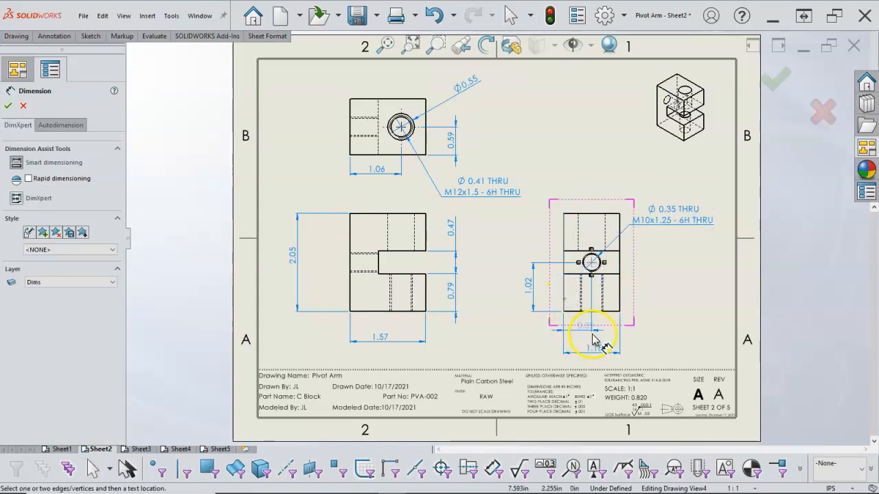
{"action": "left_click", "coordinate": [542, 332]}
{"action": "left_click", "coordinate": [543, 329]}
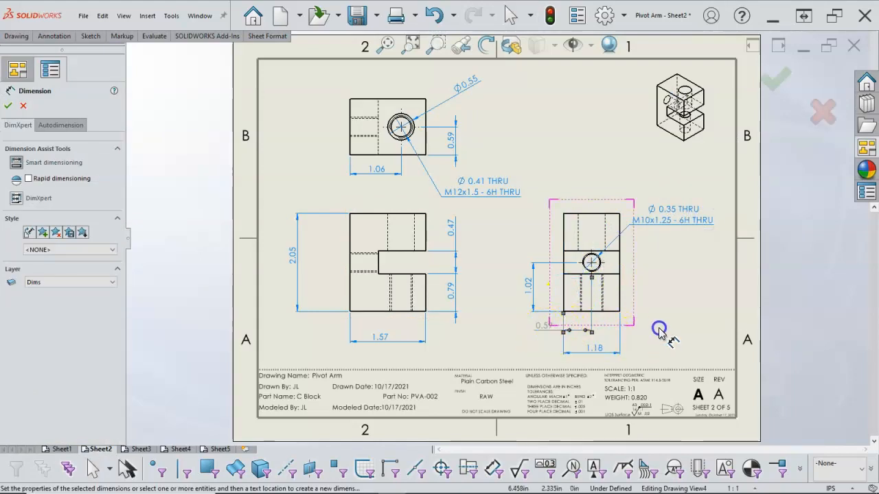
{"action": "right_click", "coordinate": [660, 330]}
{"action": "left_click", "coordinate": [685, 375]}
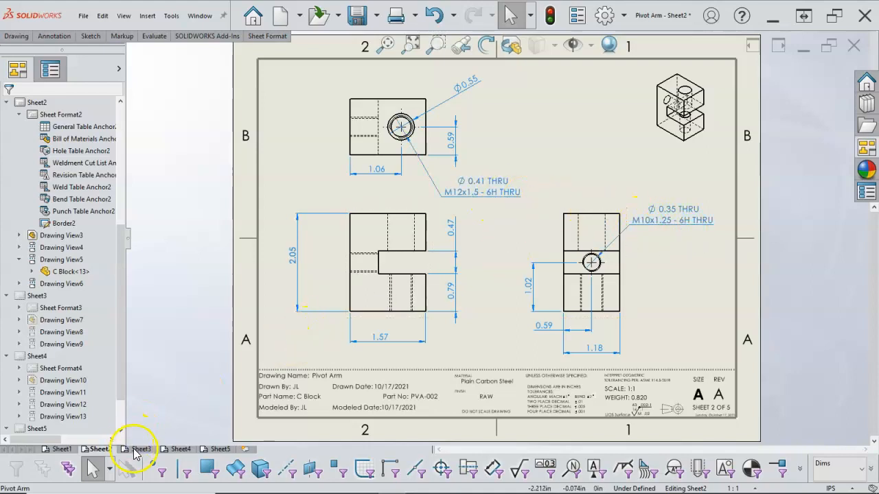
- Switch to Sheet3 and dimension the distance between the Arm's two hole centres, placing it below the front view
{"action": "mouse_move", "coordinate": [136, 455]}
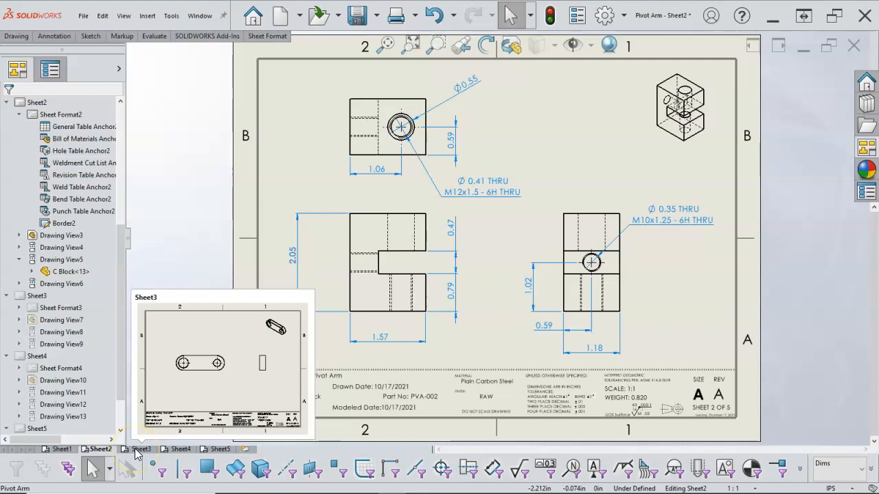
{"action": "left_click", "coordinate": [137, 449]}
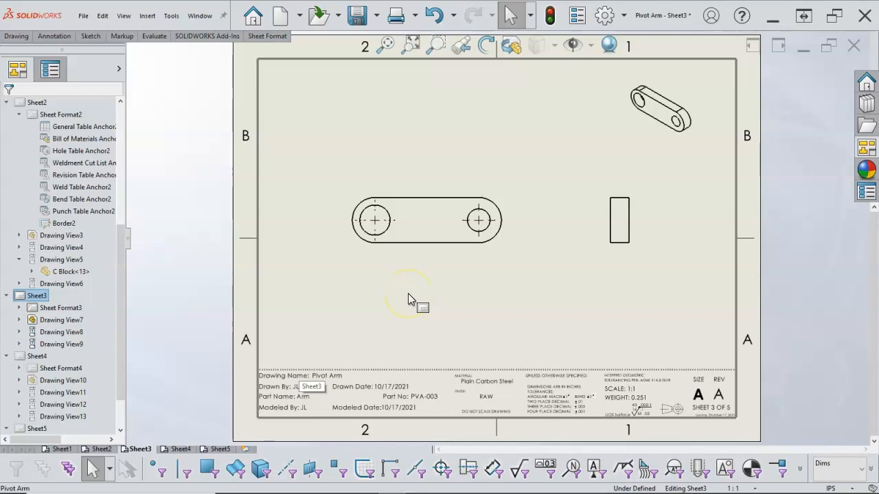
{"action": "right_click", "coordinate": [411, 293]}
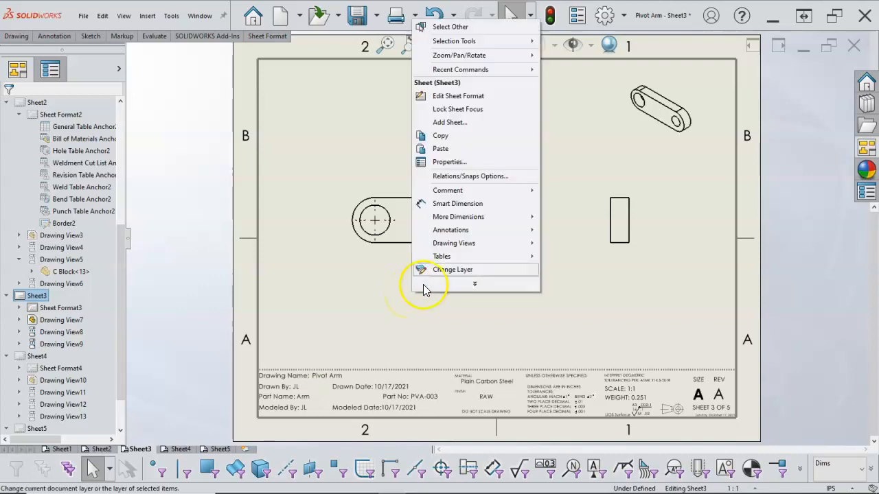
{"action": "left_click", "coordinate": [457, 203]}
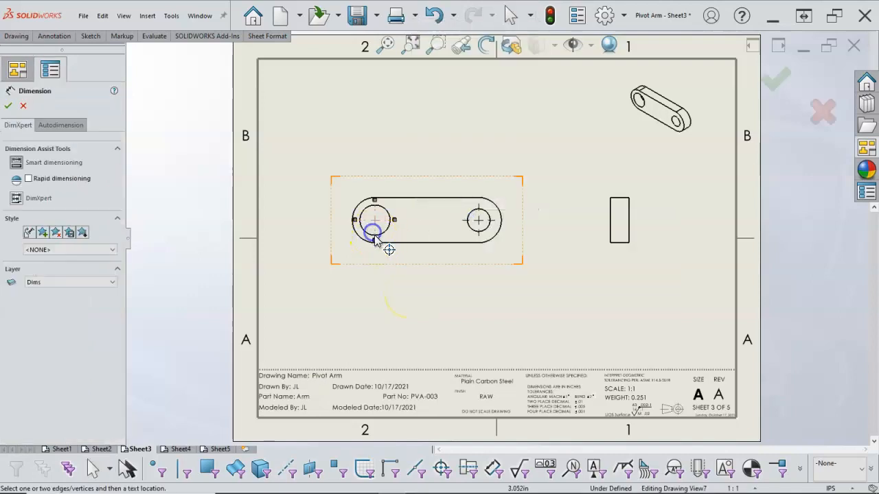
{"action": "left_click", "coordinate": [479, 238]}
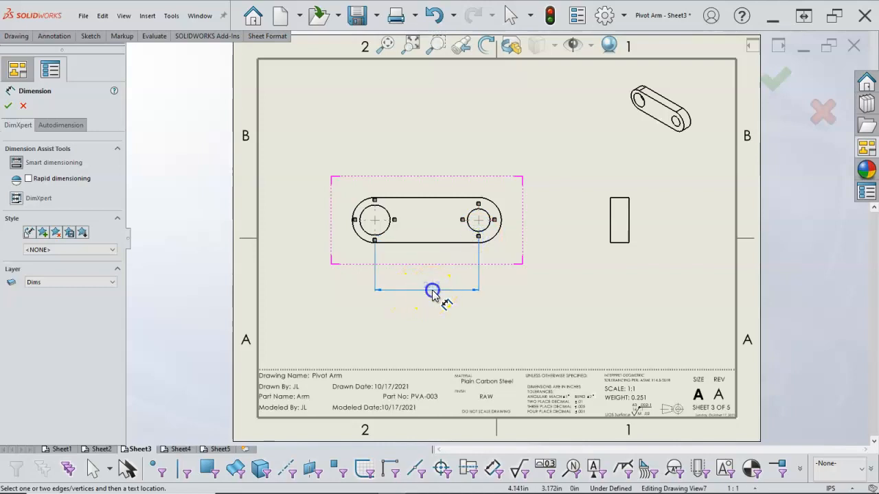
{"action": "left_click", "coordinate": [432, 290]}
- Dimension the Arm's overall height between its straight edges, placing it to the left of the front view
{"action": "left_click", "coordinate": [411, 199]}
{"action": "left_click", "coordinate": [415, 242]}
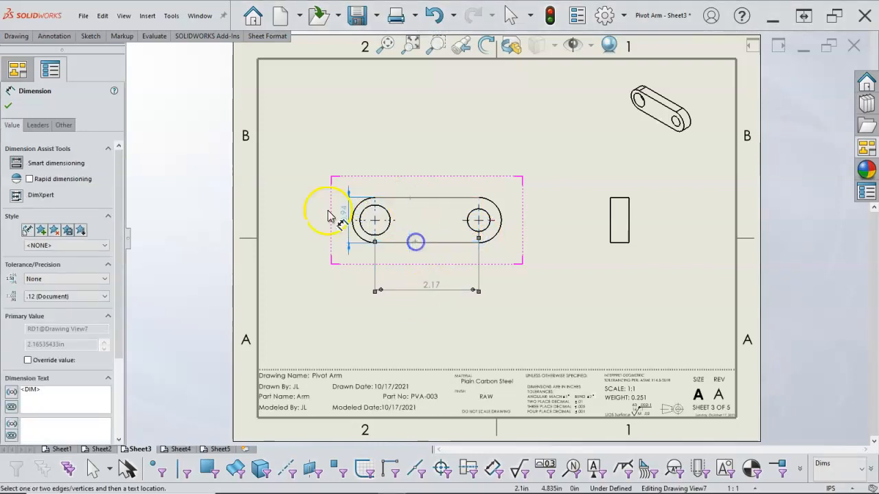
{"action": "left_click", "coordinate": [321, 217]}
- Dimension the radius of the Arm's right rounded end and replace its dimension text with "2X R"
{"action": "left_click", "coordinate": [501, 209]}
{"action": "left_click", "coordinate": [535, 191]}
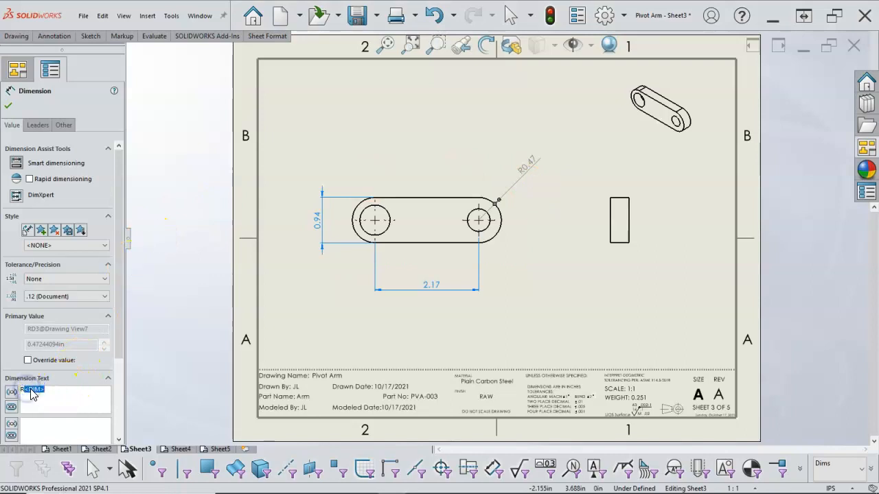
{"action": "key", "text": "Delete"}
{"action": "left_click", "coordinate": [44, 387]}
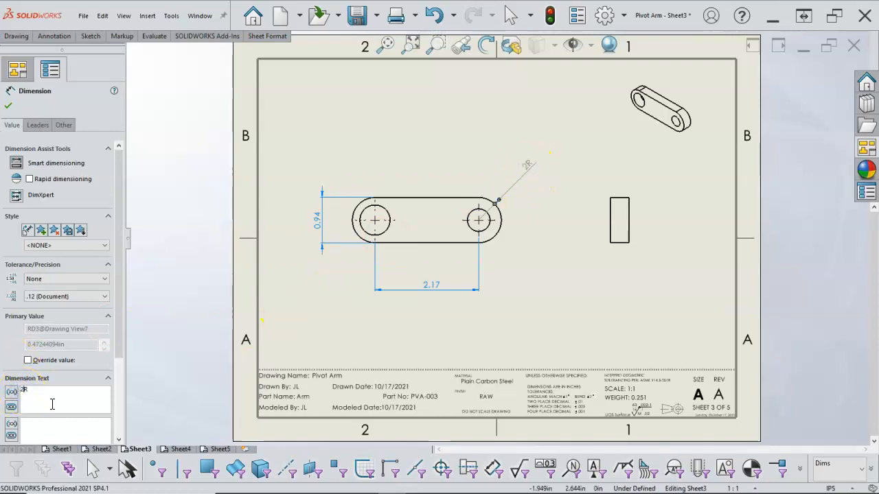
{"action": "left_click", "coordinate": [349, 162]}
{"action": "left_click", "coordinate": [576, 212]}
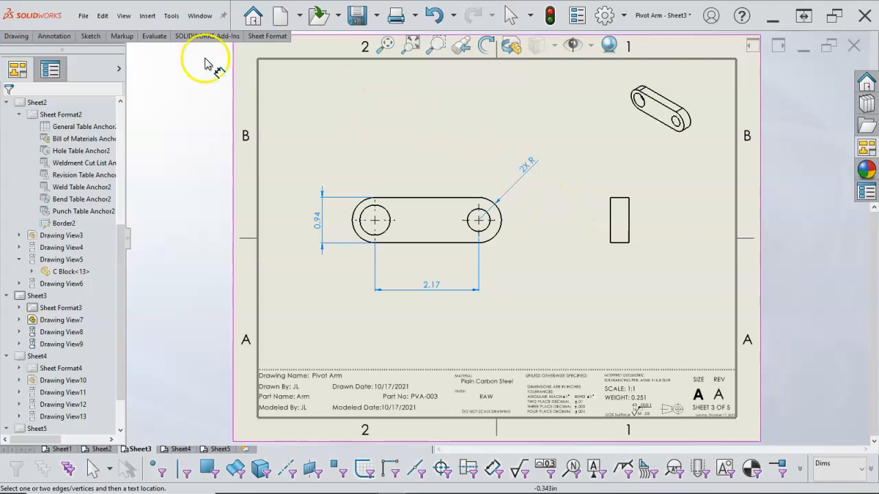
- Add hole callouts to the Arm's two holes, placing the larger hole's above the view and the smaller hole's below right
{"action": "left_click", "coordinate": [58, 35]}
{"action": "left_click", "coordinate": [289, 109]}
{"action": "left_click", "coordinate": [383, 214]}
{"action": "left_click", "coordinate": [432, 139]}
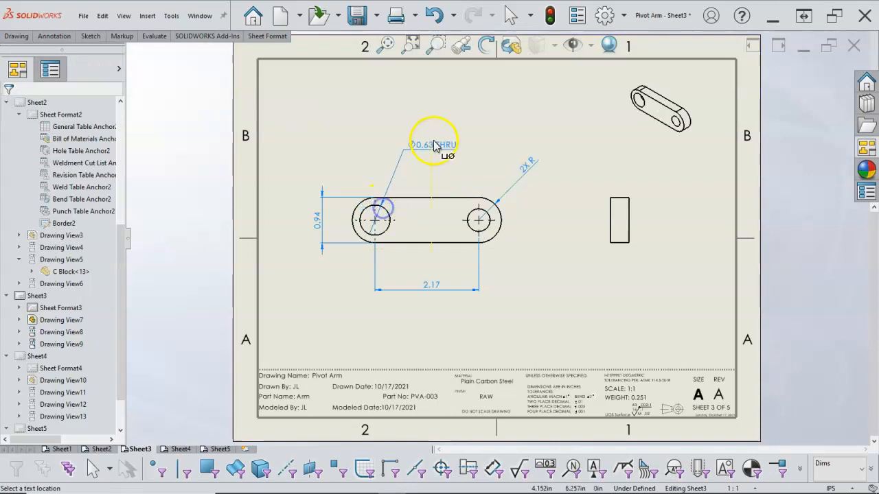
{"action": "left_click", "coordinate": [485, 235]}
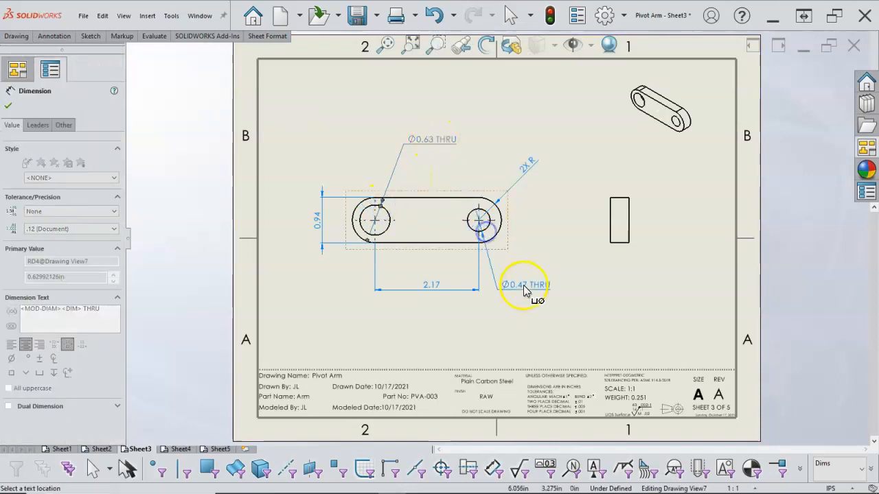
{"action": "left_click", "coordinate": [530, 274]}
{"action": "right_click", "coordinate": [550, 294]}
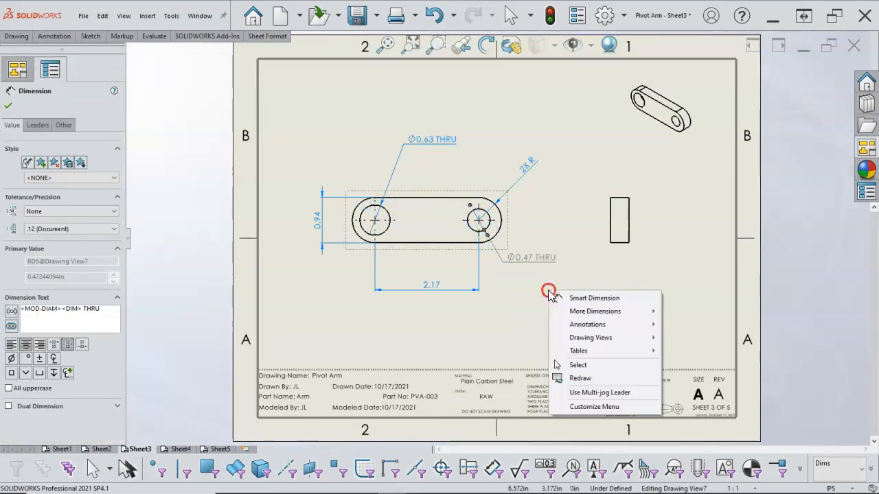
{"action": "left_click", "coordinate": [587, 359]}
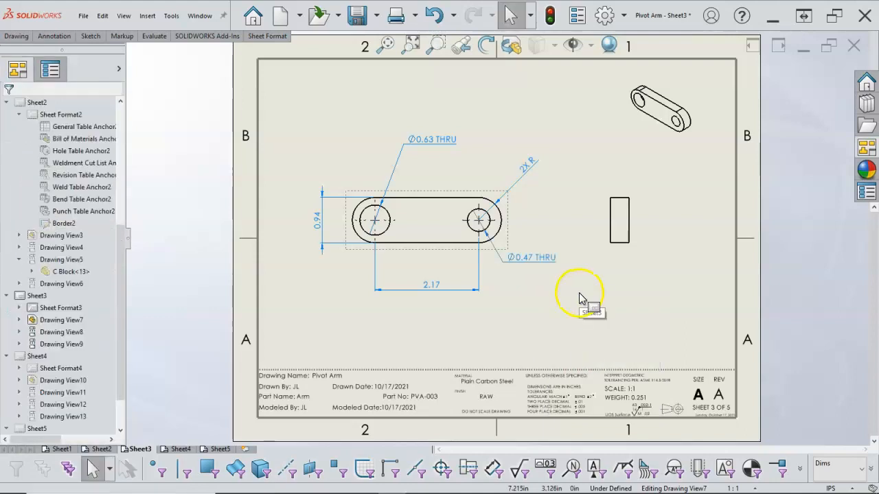
- Dimension the Arm's thickness in the side view, placing the dimension below the view
{"action": "right_click", "coordinate": [583, 298]}
{"action": "left_click", "coordinate": [625, 205]}
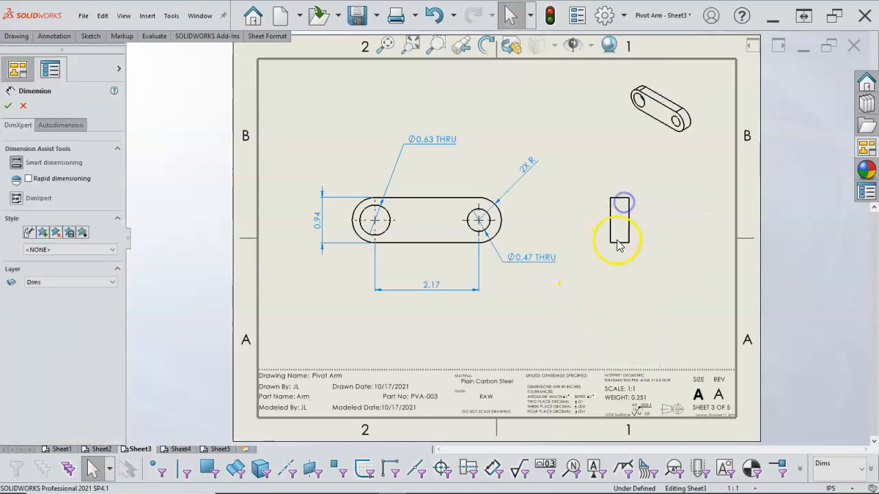
{"action": "left_click", "coordinate": [619, 244]}
{"action": "left_click", "coordinate": [670, 282]}
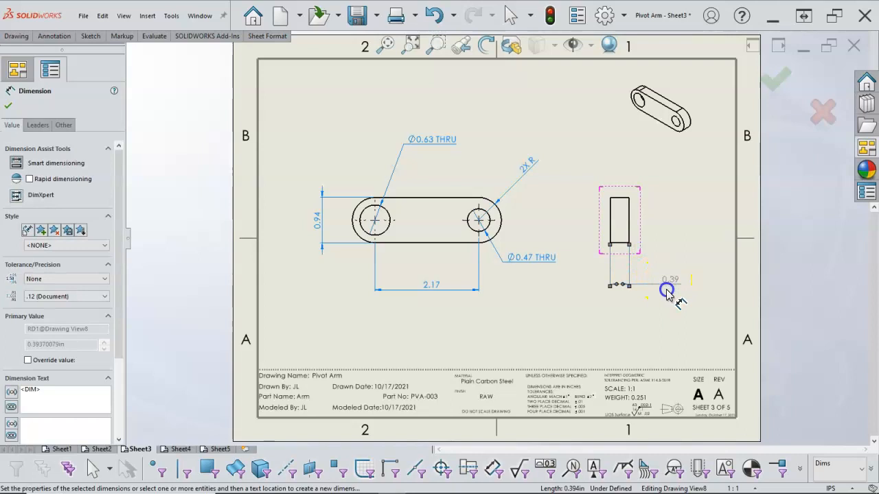
{"action": "right_click", "coordinate": [670, 310]}
{"action": "left_click", "coordinate": [696, 355]}
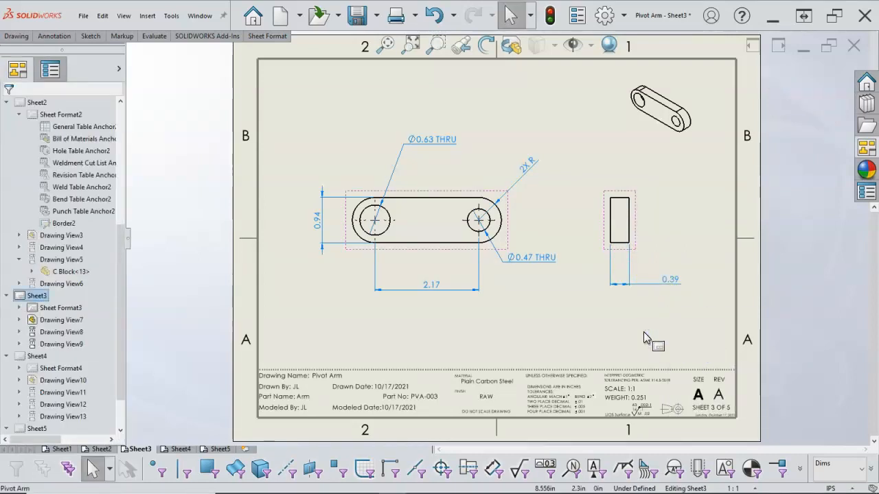
- Switch to Sheet4 and dimension the Pivot Pin's square end in the left end view, placing height to the left and width above
{"action": "left_click", "coordinate": [180, 449]}
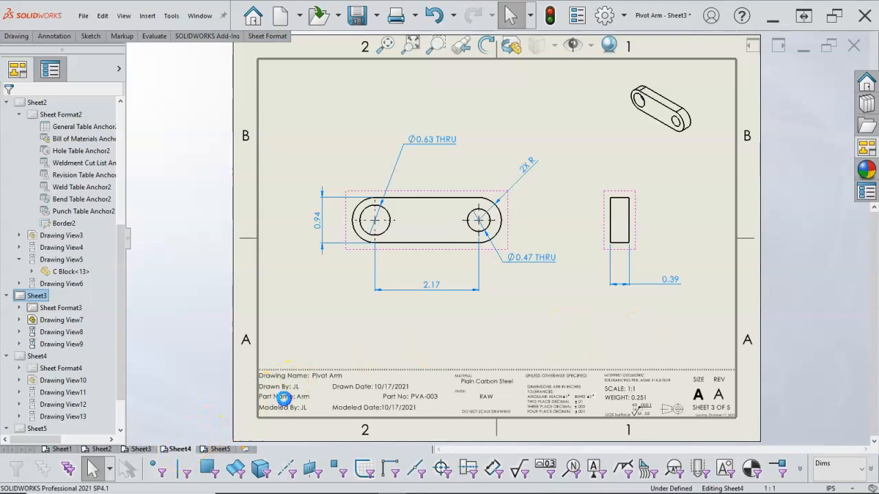
{"action": "right_click", "coordinate": [389, 206]}
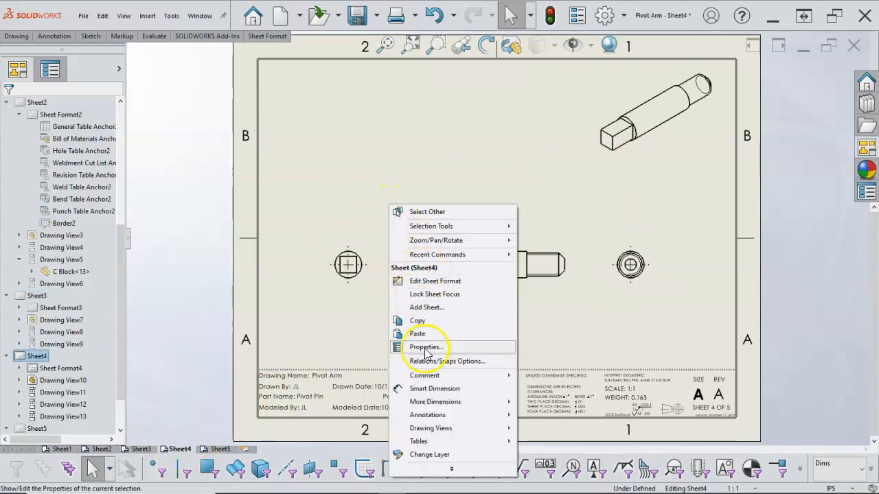
{"action": "left_click", "coordinate": [420, 388]}
{"action": "scroll", "coordinate": [324, 278], "scroll_direction": "down", "scroll_amount": 3}
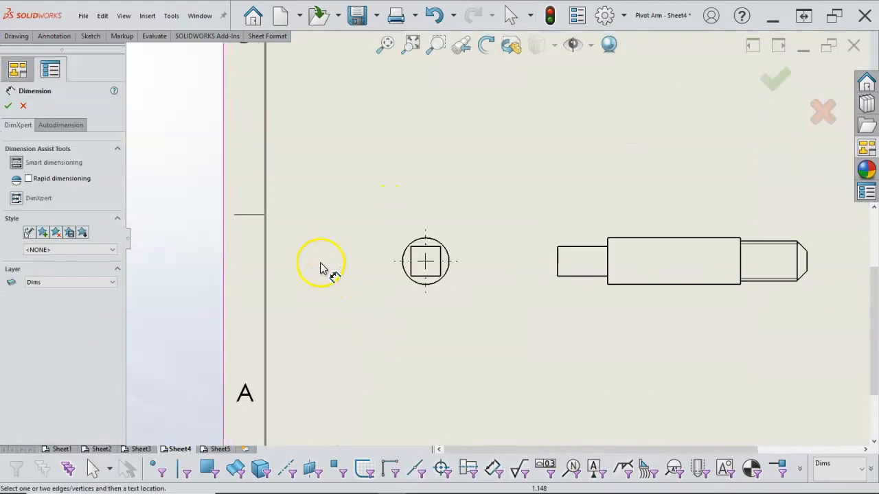
{"action": "left_click", "coordinate": [412, 258]}
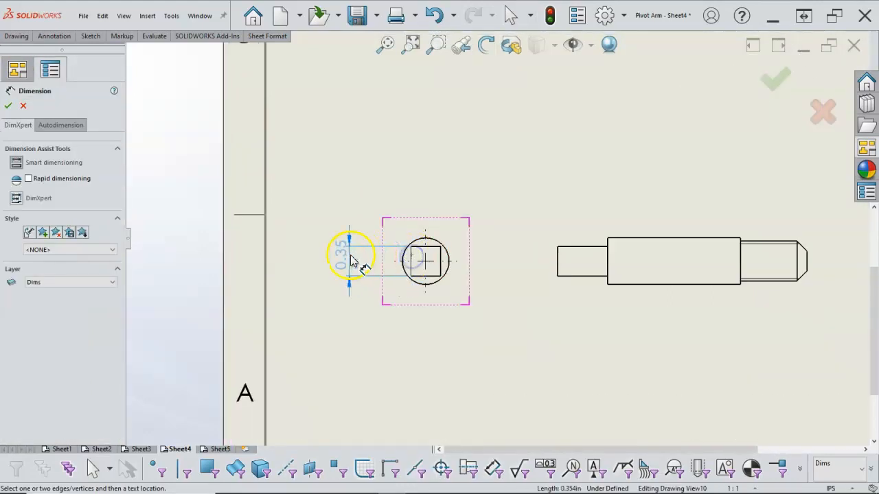
{"action": "left_click", "coordinate": [350, 264]}
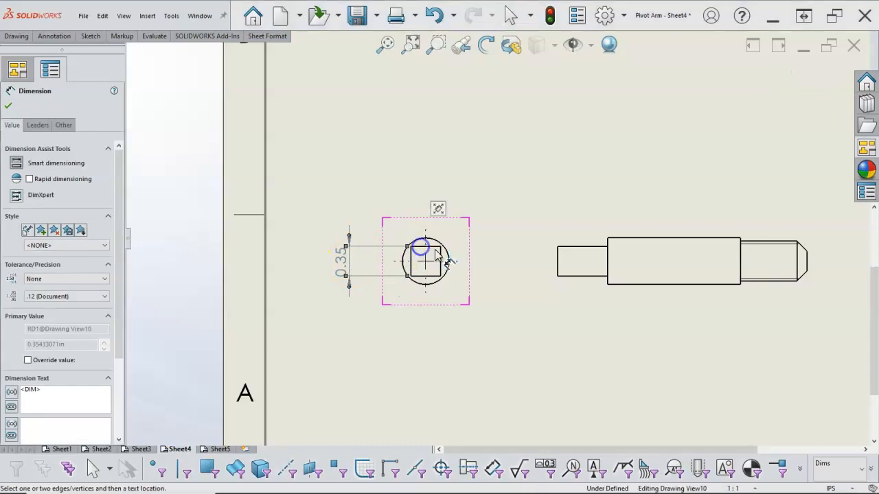
{"action": "left_click", "coordinate": [439, 247]}
{"action": "left_click", "coordinate": [388, 187]}
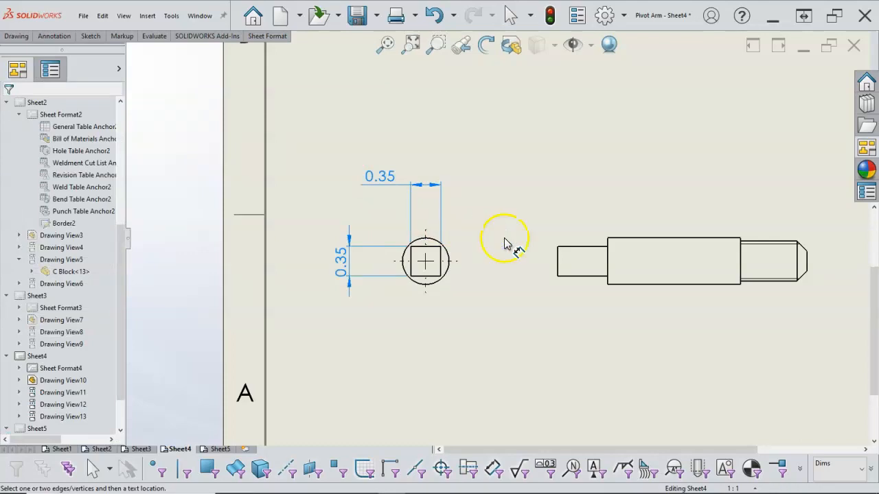
- Dimension the Pivot Pin's square end length, the distance to the thread shoulder and the overall length, stacking them below the front view
{"action": "left_click", "coordinate": [577, 283]}
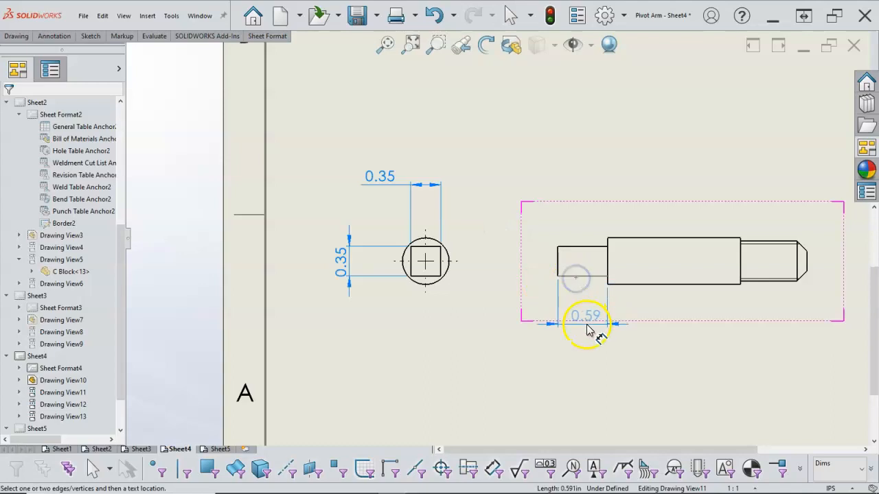
{"action": "left_click", "coordinate": [579, 307]}
{"action": "left_click", "coordinate": [558, 273]}
{"action": "left_click", "coordinate": [741, 284]}
{"action": "left_click", "coordinate": [648, 347]}
{"action": "left_click", "coordinate": [807, 264]}
{"action": "left_click", "coordinate": [683, 376]}
{"action": "right_click", "coordinate": [729, 397]}
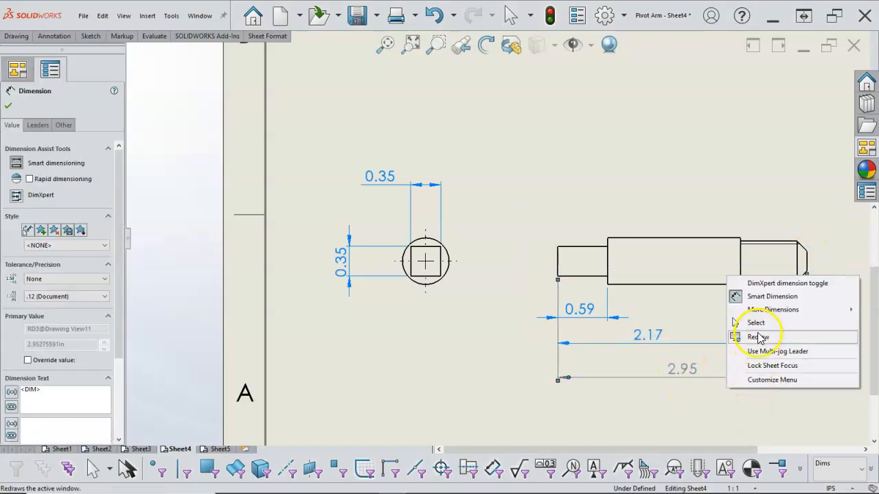
{"action": "left_click", "coordinate": [755, 323]}
{"action": "key", "text": "f"}
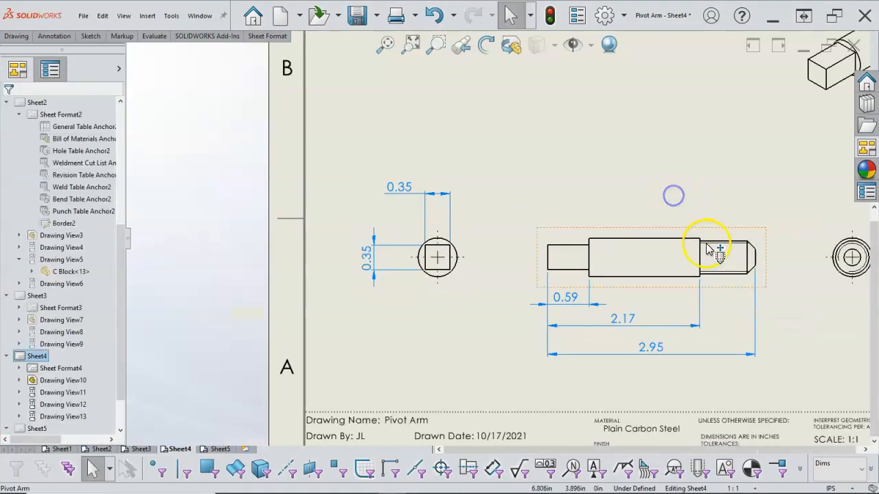
{"action": "scroll", "coordinate": [706, 244], "scroll_direction": "up", "scroll_amount": 3}
{"action": "scroll", "coordinate": [669, 248], "scroll_direction": "down", "scroll_amount": 4}
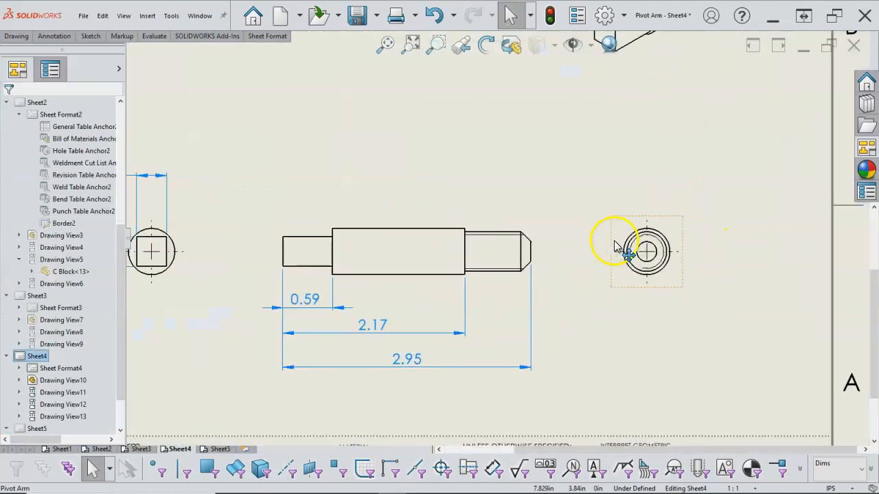
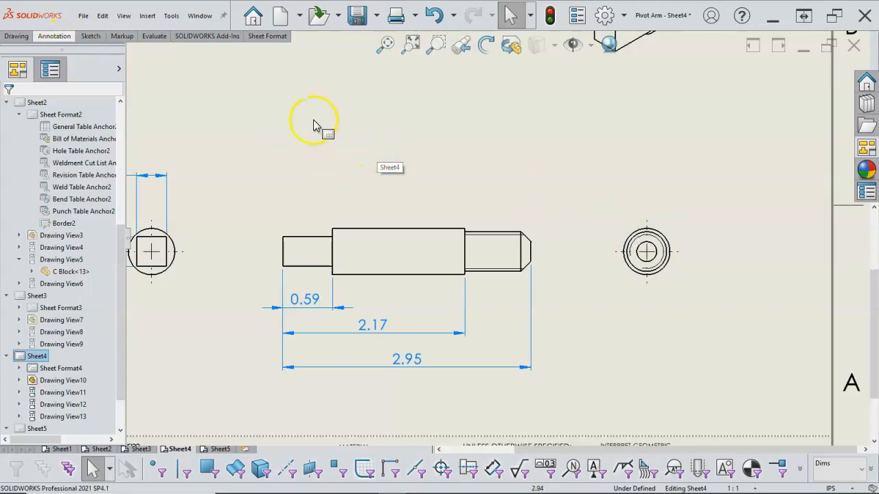
{"action": "left_click", "coordinate": [96, 36]}
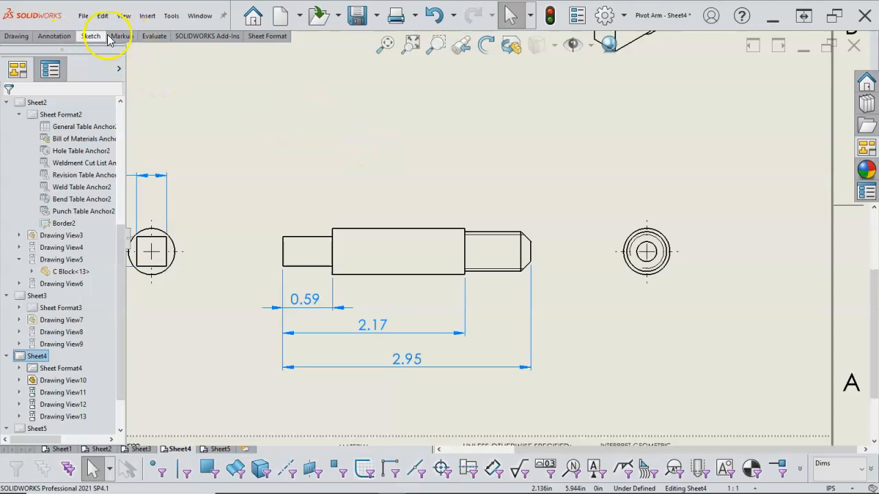
{"action": "left_click", "coordinate": [55, 36]}
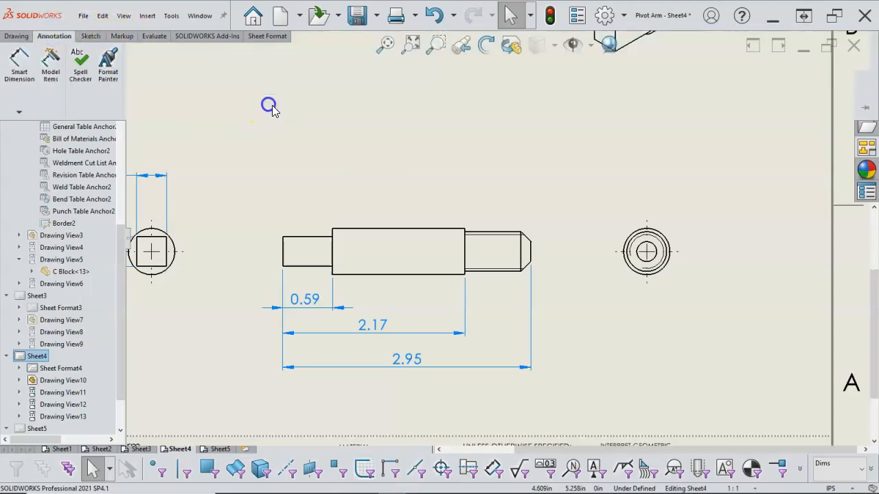
{"action": "left_click", "coordinate": [269, 104]}
{"action": "left_click", "coordinate": [658, 240]}
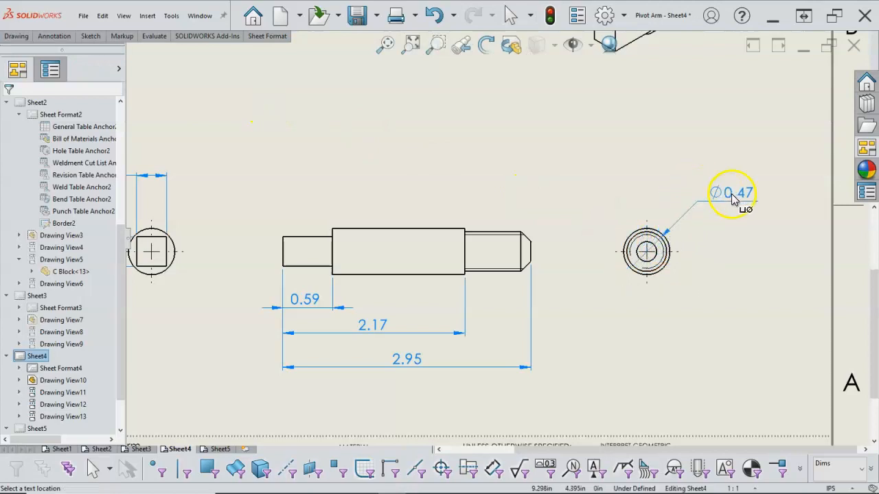
{"action": "key", "text": "Escape"}
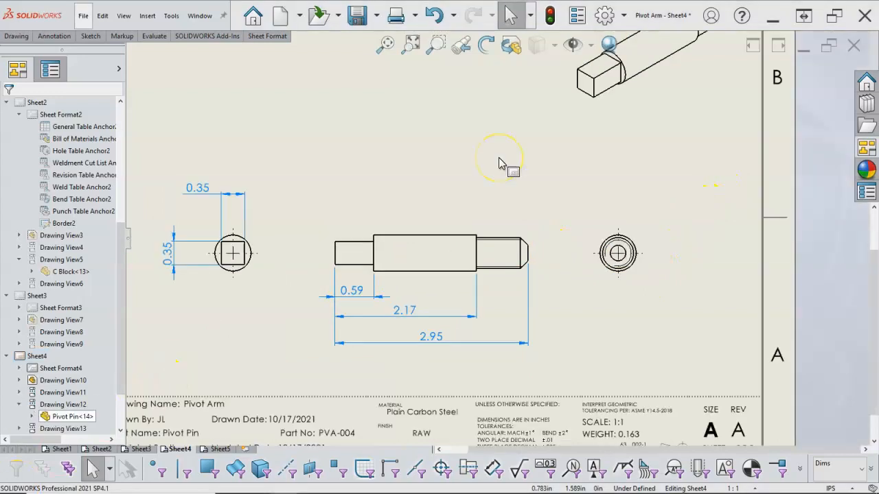
- Dimension the cosmetic thread circle in the Pivot Pin's right end view, placing its callout diagonally to the upper left
{"action": "right_click", "coordinate": [499, 162]}
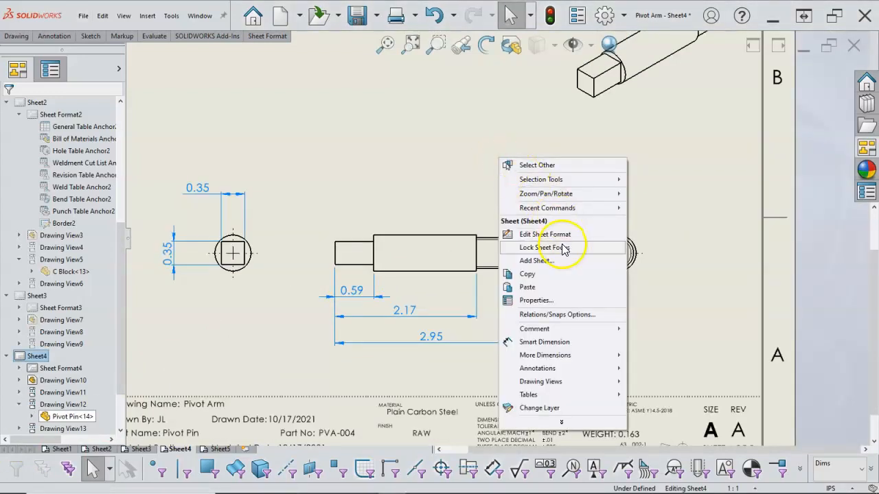
{"action": "left_click", "coordinate": [573, 341]}
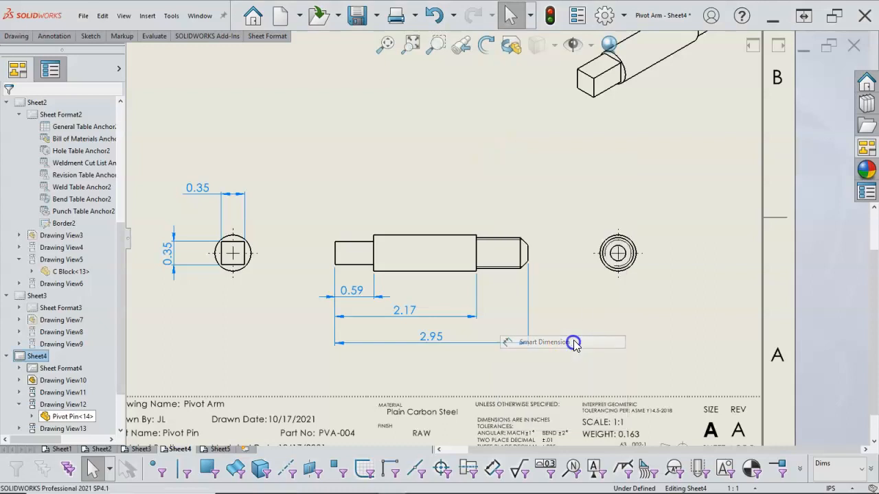
{"action": "scroll", "coordinate": [613, 249], "scroll_direction": "up", "scroll_amount": 4}
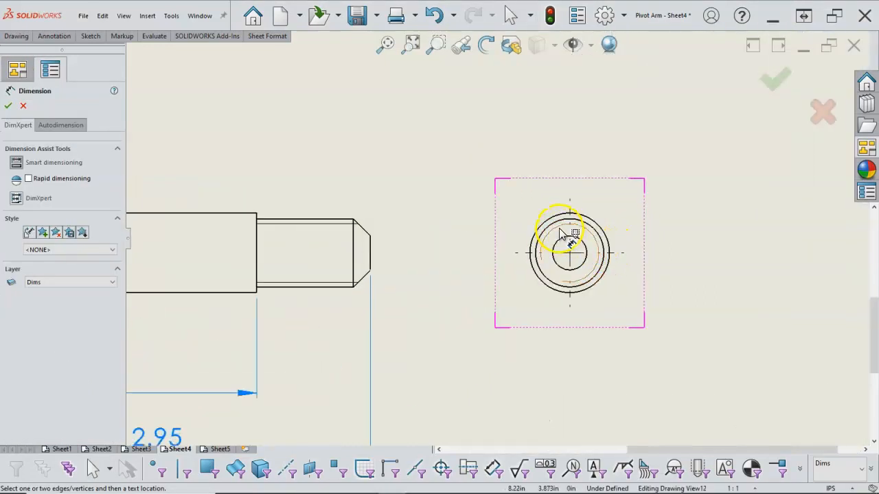
{"action": "left_click", "coordinate": [560, 233]}
{"action": "scroll", "coordinate": [549, 247], "scroll_direction": "down", "scroll_amount": 3}
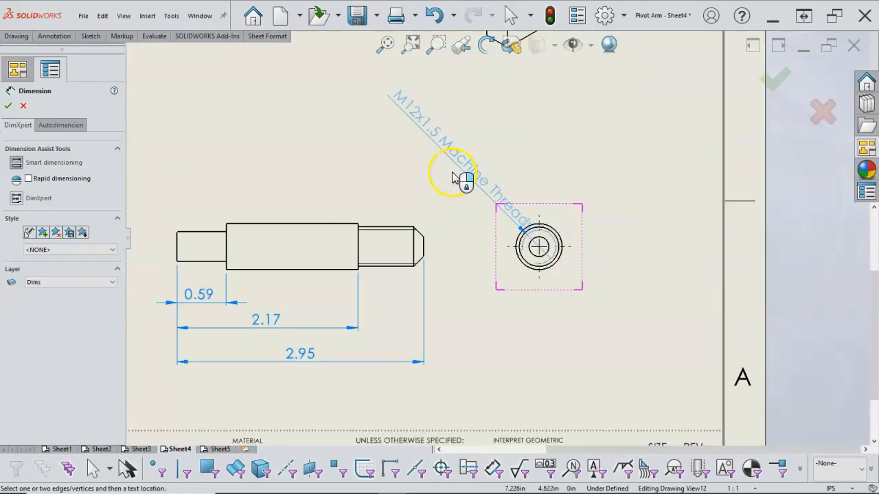
{"action": "left_click", "coordinate": [446, 167]}
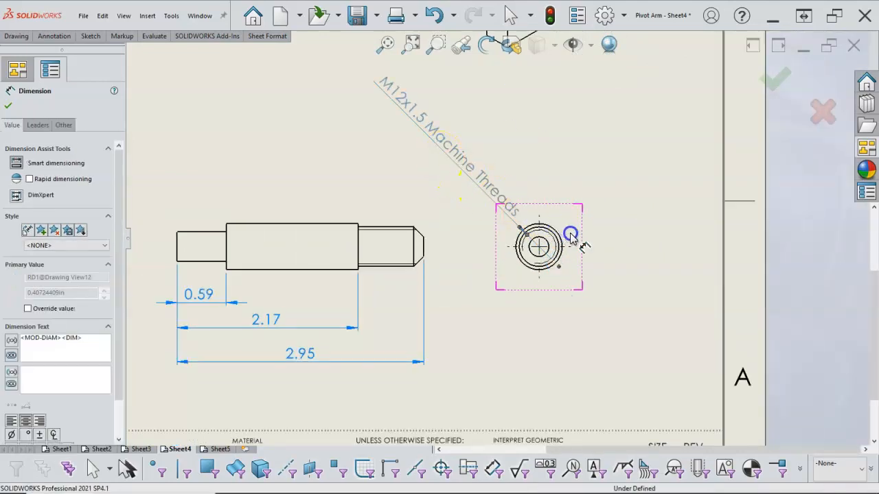
{"action": "right_click", "coordinate": [589, 161]}
{"action": "left_click", "coordinate": [609, 201]}
- Shift the thread callout slightly farther from the right end view and move the Pivot Pin's aligned views slightly up the sheet
{"action": "left_click_drag", "start_coordinate": [494, 181], "coordinate": [478, 173]}
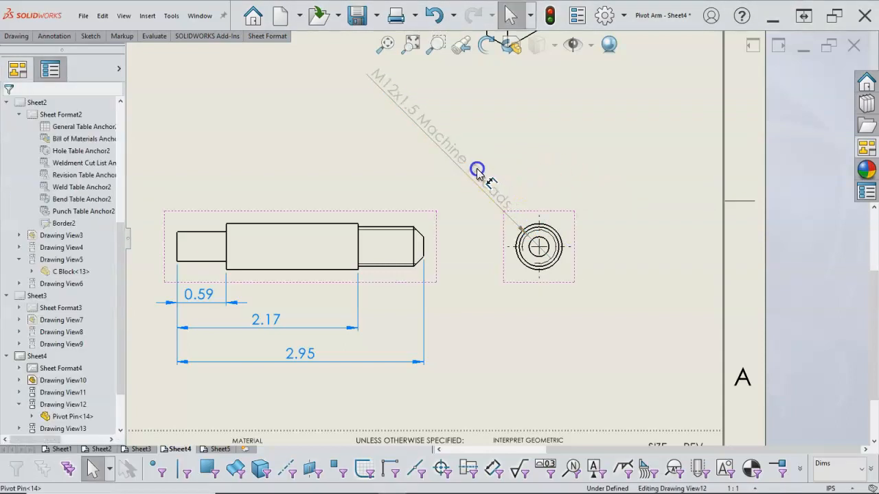
{"action": "left_click", "coordinate": [624, 255]}
{"action": "scroll", "coordinate": [612, 259], "scroll_direction": "up", "scroll_amount": 3}
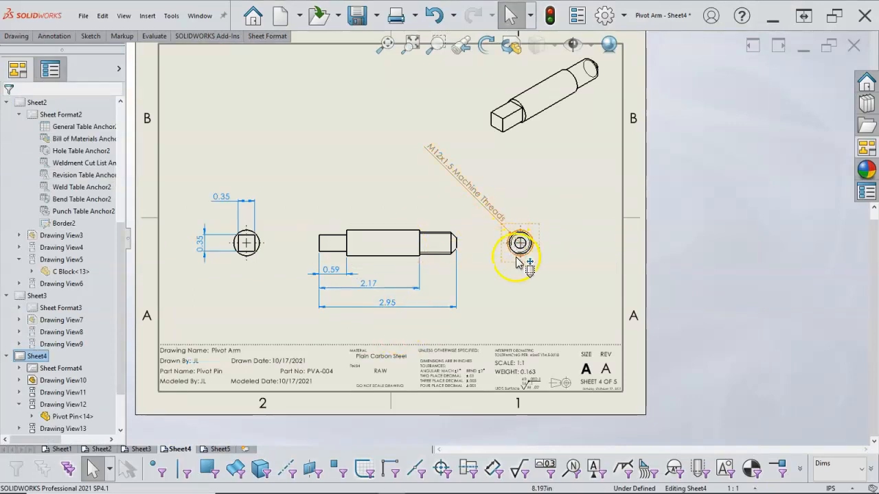
{"action": "left_click_drag", "start_coordinate": [271, 242], "coordinate": [272, 226]}
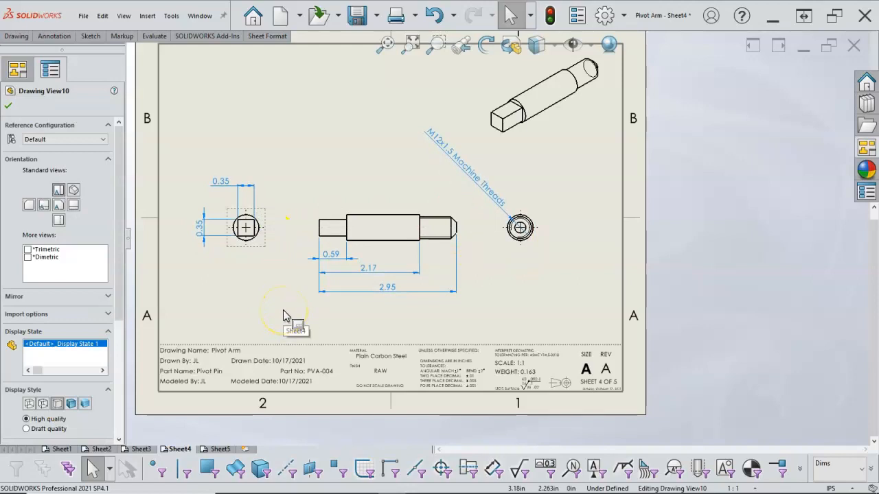
- Dimension the outer diameter of the Pivot Pin in the right end view and position the dimension to the lower right
{"action": "scroll", "coordinate": [499, 260], "scroll_direction": "down", "scroll_amount": 2}
{"action": "left_click", "coordinate": [510, 269]}
{"action": "right_click", "coordinate": [509, 269]}
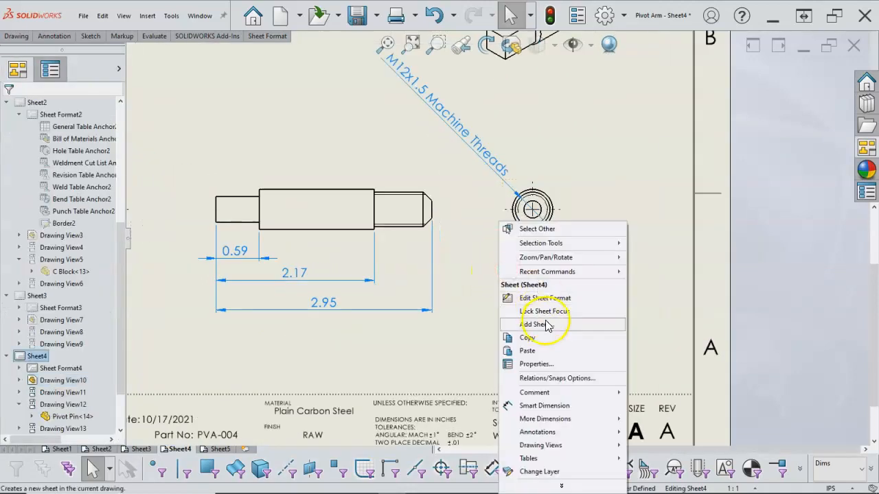
{"action": "left_click", "coordinate": [540, 407]}
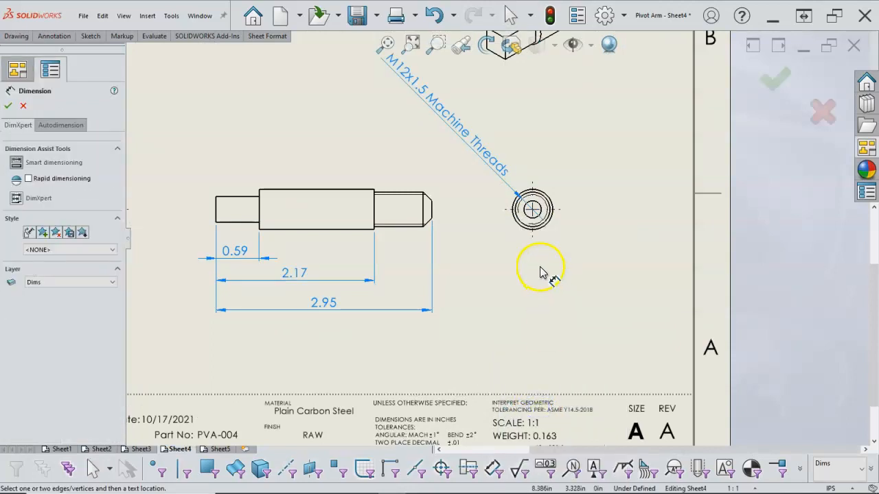
{"action": "scroll", "coordinate": [540, 273], "scroll_direction": "down", "scroll_amount": 3}
{"action": "left_click", "coordinate": [528, 251]}
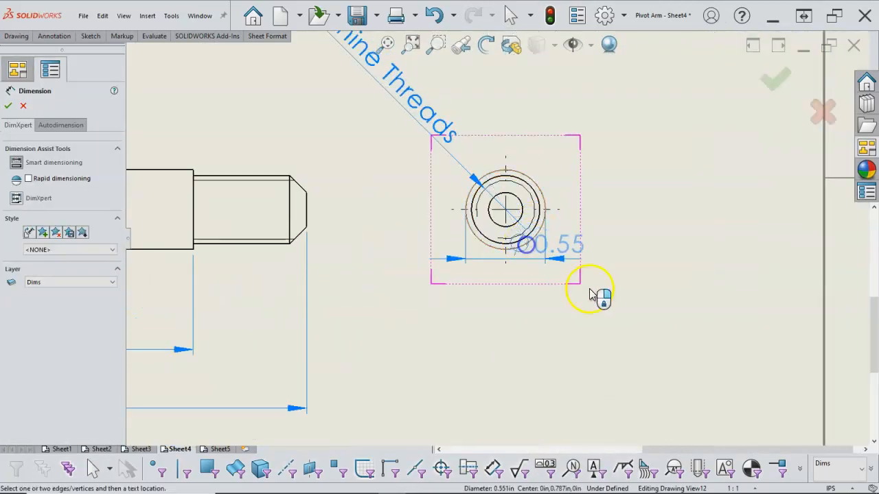
{"action": "left_click", "coordinate": [680, 326]}
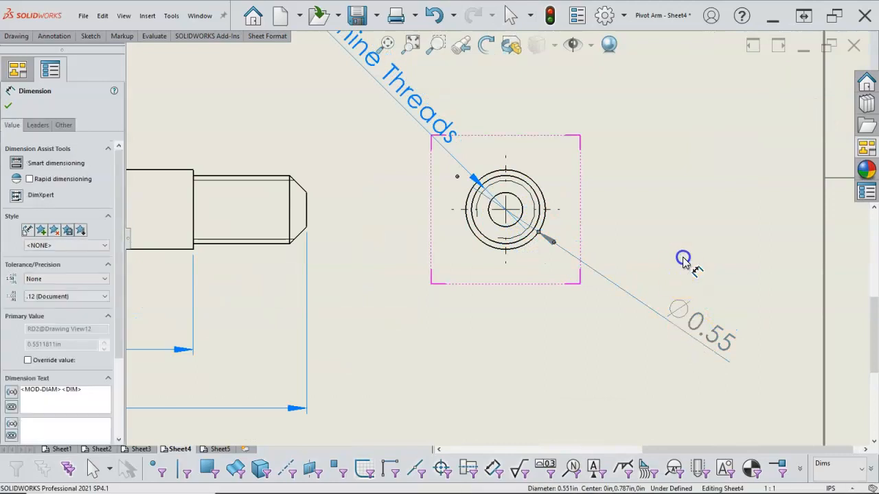
{"action": "right_click", "coordinate": [682, 246]}
{"action": "left_click", "coordinate": [711, 290]}
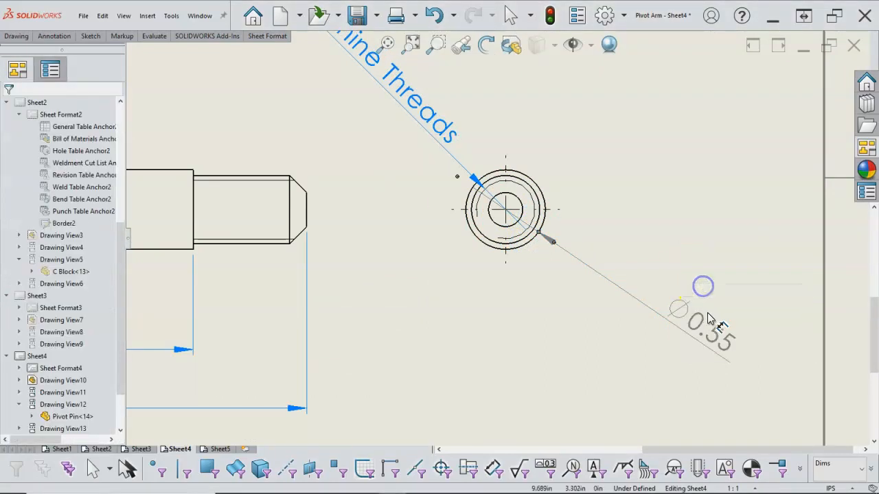
{"action": "left_click", "coordinate": [614, 315]}
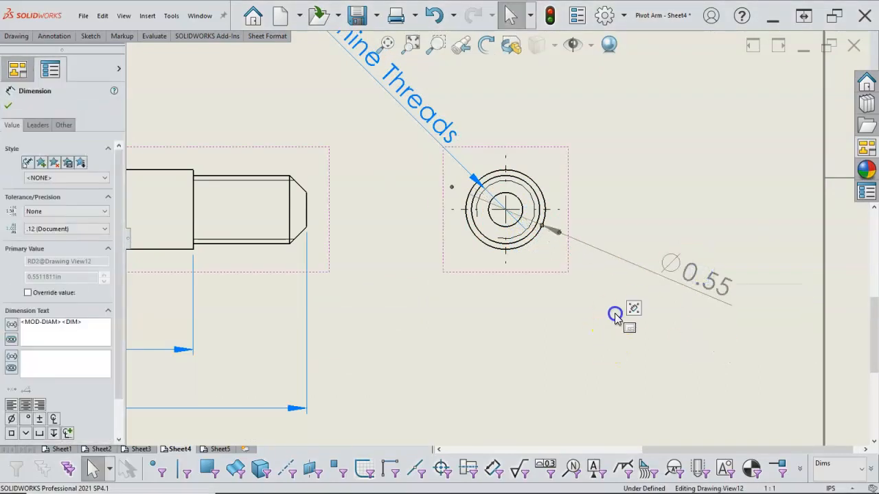
{"action": "scroll", "coordinate": [604, 310], "scroll_direction": "up", "scroll_amount": 3}
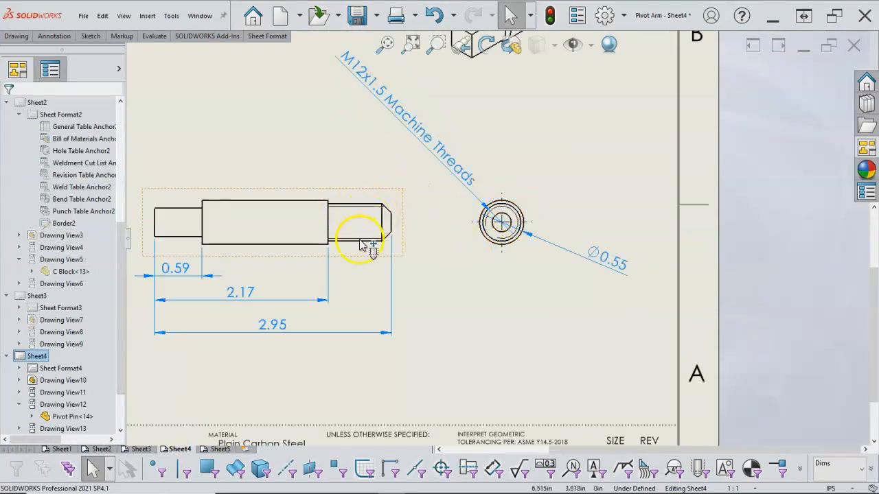
{"action": "scroll", "coordinate": [364, 246], "scroll_direction": "up", "scroll_amount": 2}
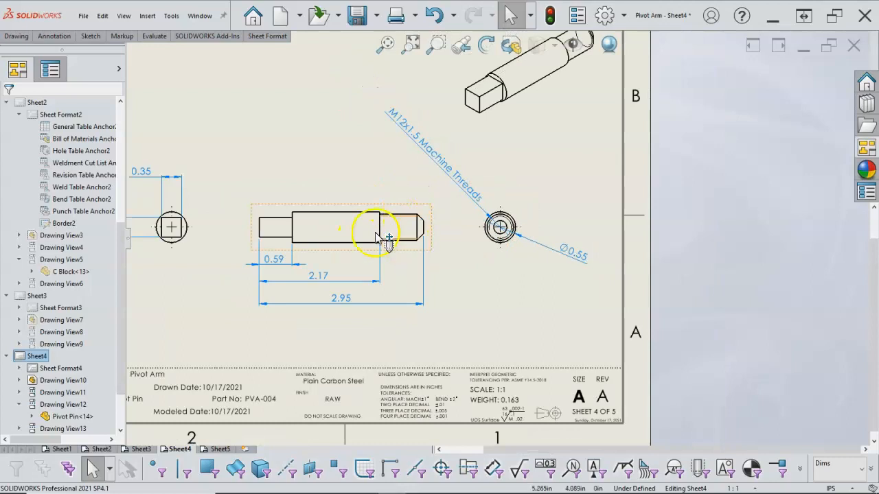
{"action": "scroll", "coordinate": [226, 233], "scroll_direction": "up", "scroll_amount": 3}
{"action": "scroll", "coordinate": [206, 226], "scroll_direction": "down", "scroll_amount": 3}
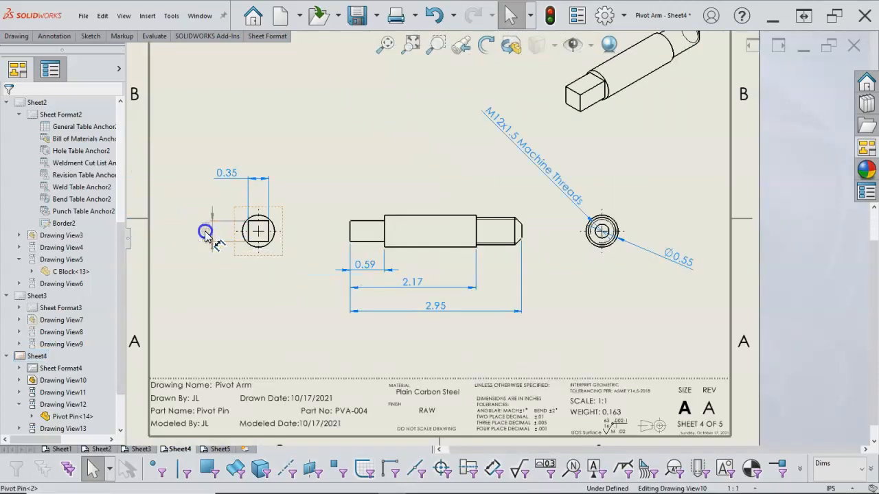
- Finish the height dimension of the Pivot Pin's square end in the left end view and go to the Lock Pin drawing on Sheet5
{"action": "left_click", "coordinate": [308, 278]}
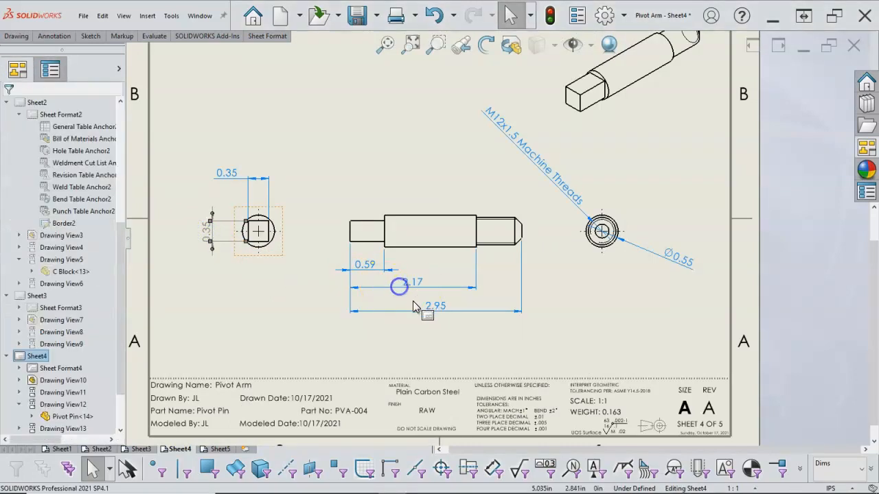
{"action": "left_click", "coordinate": [219, 450]}
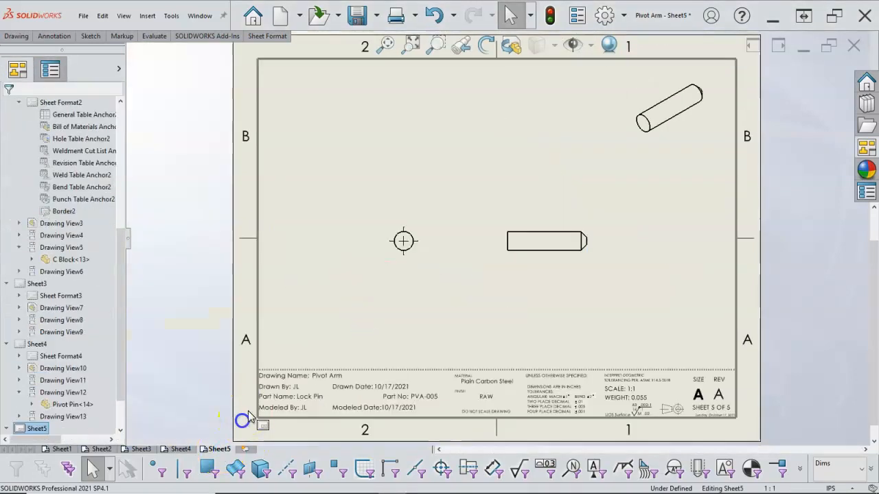
{"action": "right_click", "coordinate": [456, 307]}
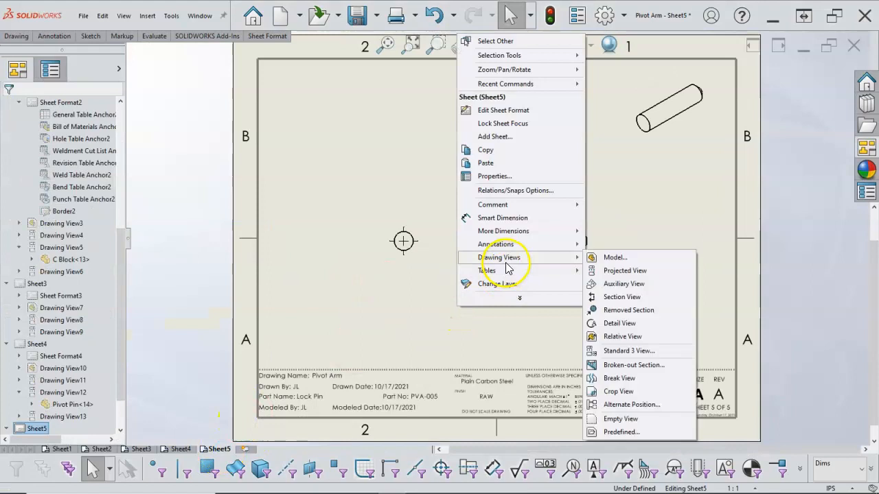
{"action": "mouse_move", "coordinate": [506, 232]}
{"action": "left_click", "coordinate": [615, 196]}
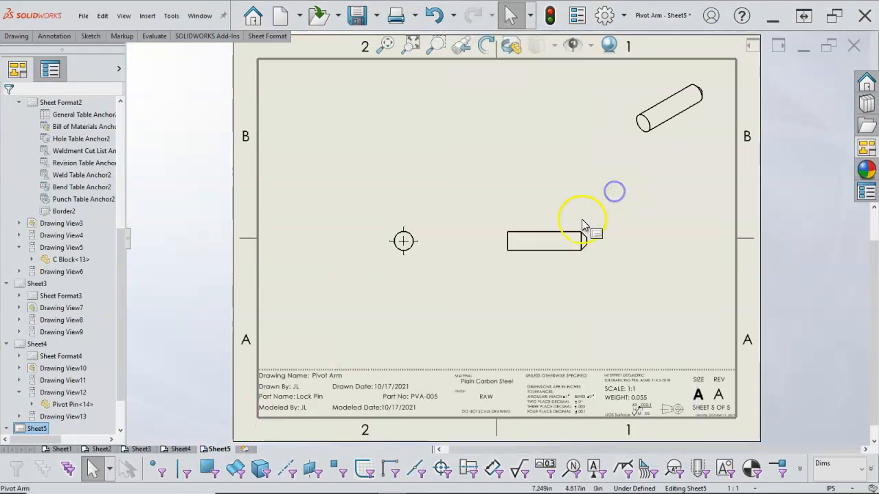
{"action": "scroll", "coordinate": [580, 232], "scroll_direction": "down", "scroll_amount": 3}
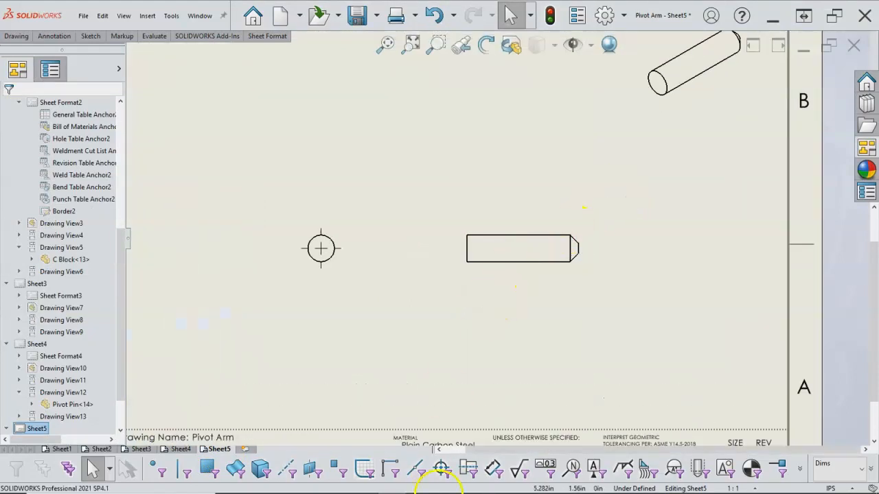
- Check the lock pin's thread size and length in Figure P6-10 of the reference e-book and switch back to SOLIDWORKS
{"action": "left_click", "coordinate": [415, 485]}
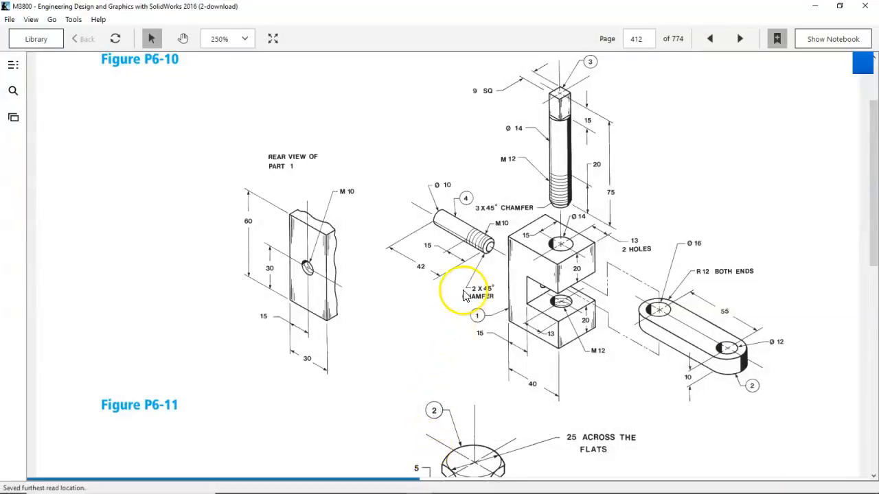
{"action": "mouse_move", "coordinate": [417, 484]}
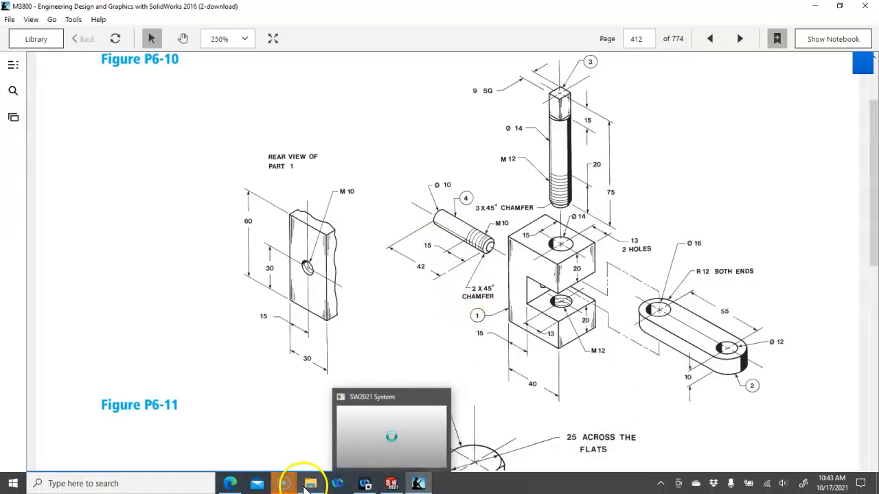
{"action": "left_click", "coordinate": [391, 483]}
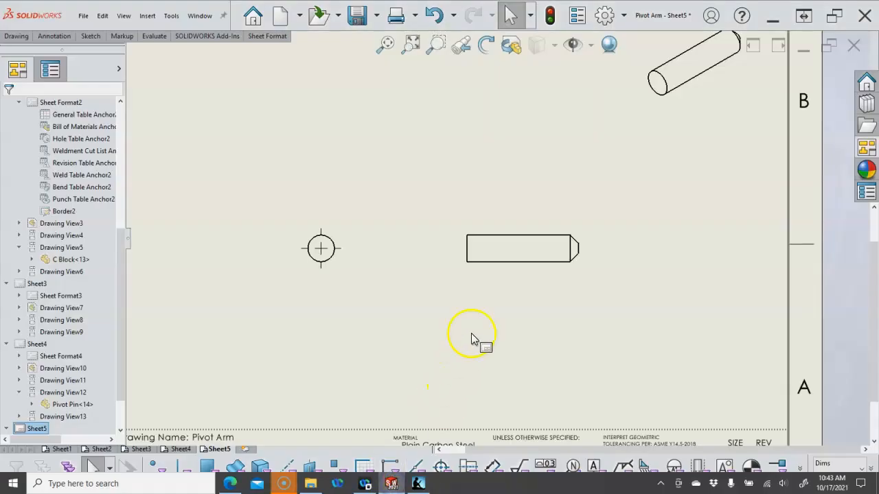
- Open the Lock Pin part from its side view on Sheet5
{"action": "left_click", "coordinate": [499, 278]}
{"action": "right_click", "coordinate": [497, 274]}
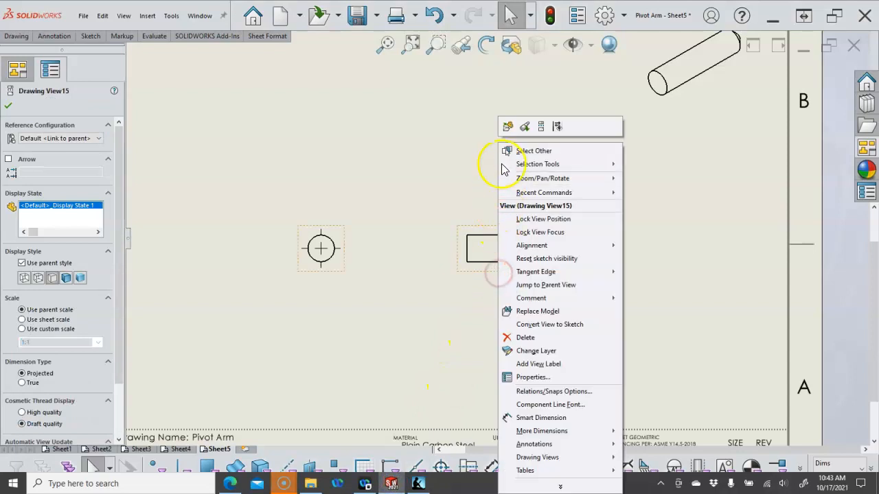
{"action": "left_click", "coordinate": [506, 132]}
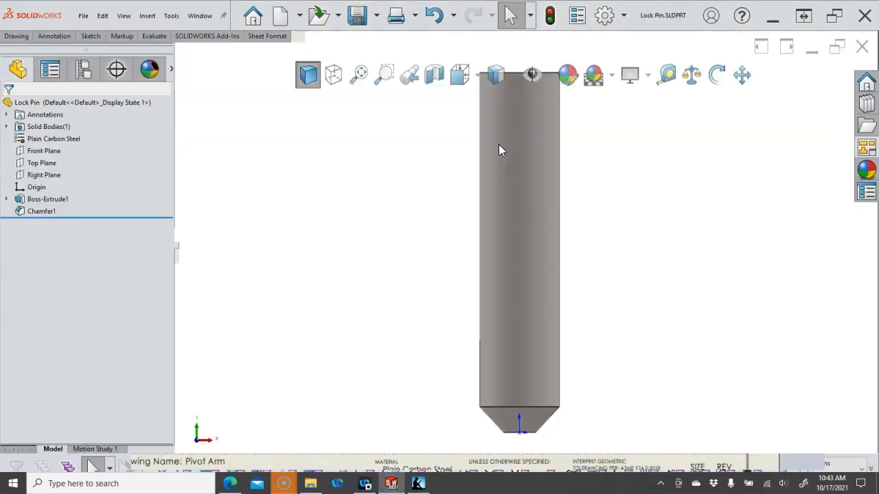
- Add an ANSI Metric M10x1.5 machine-thread cosmetic thread, blind 15 mm deep, from the outer edge of the Lock Pin's chamfered end
{"action": "middle_click_drag", "start_coordinate": [488, 229], "coordinate": [549, 137]}
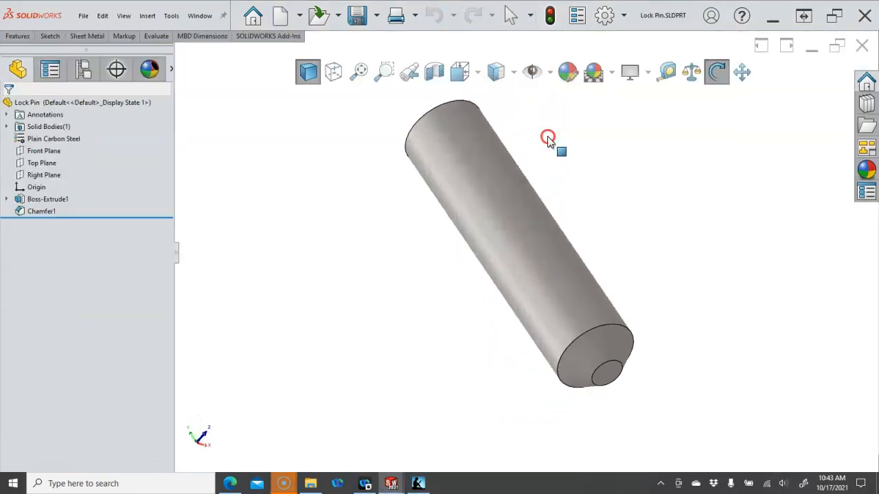
{"action": "left_click", "coordinate": [604, 332]}
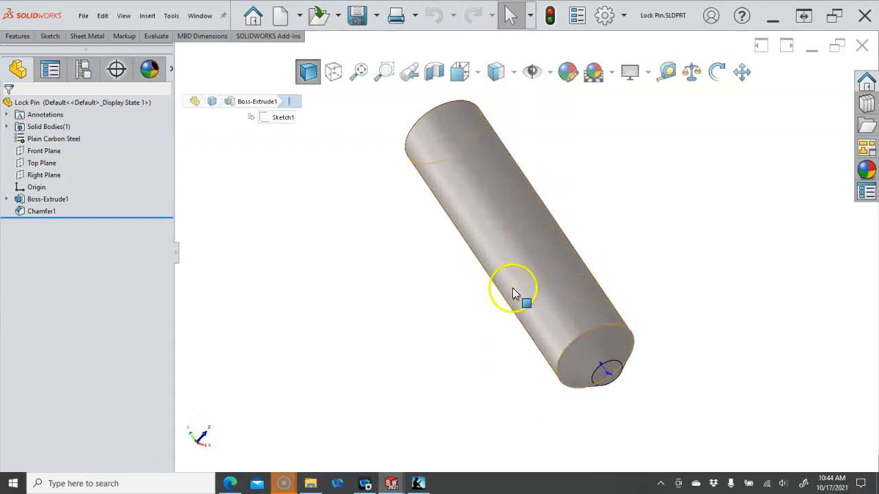
{"action": "left_click", "coordinate": [147, 16]}
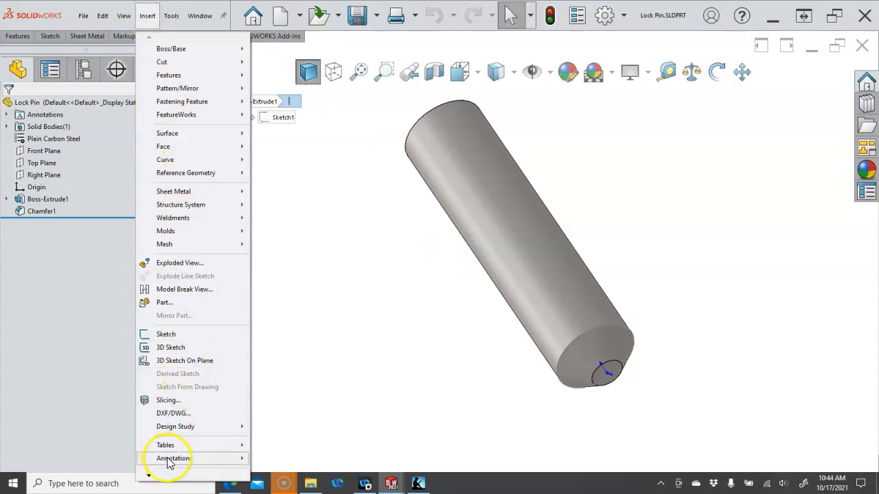
{"action": "mouse_move", "coordinate": [174, 459]}
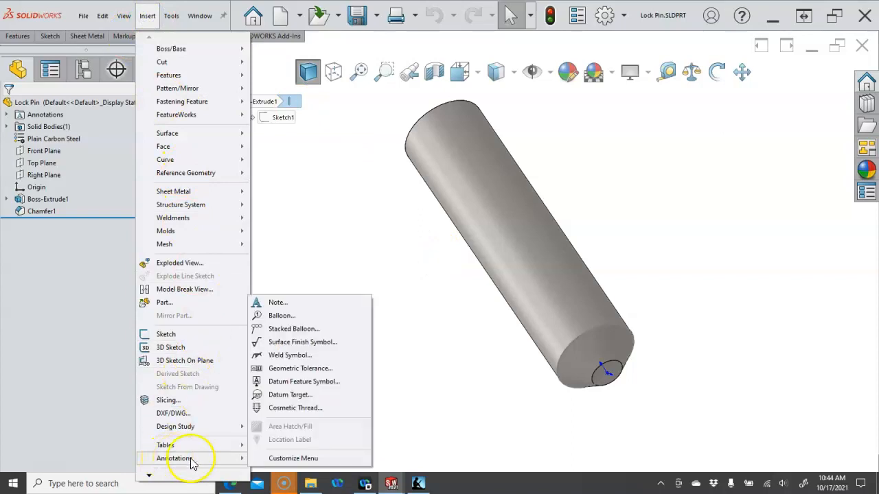
{"action": "left_click", "coordinate": [296, 408]}
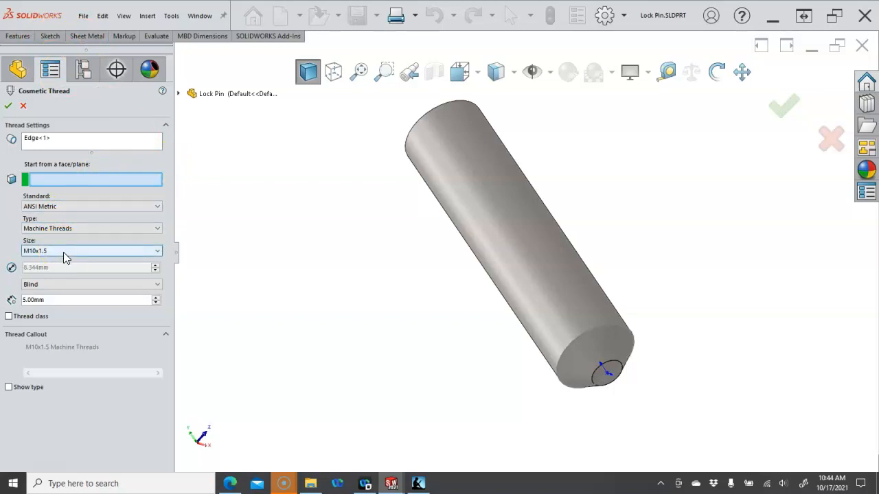
{"action": "left_click", "coordinate": [25, 300]}
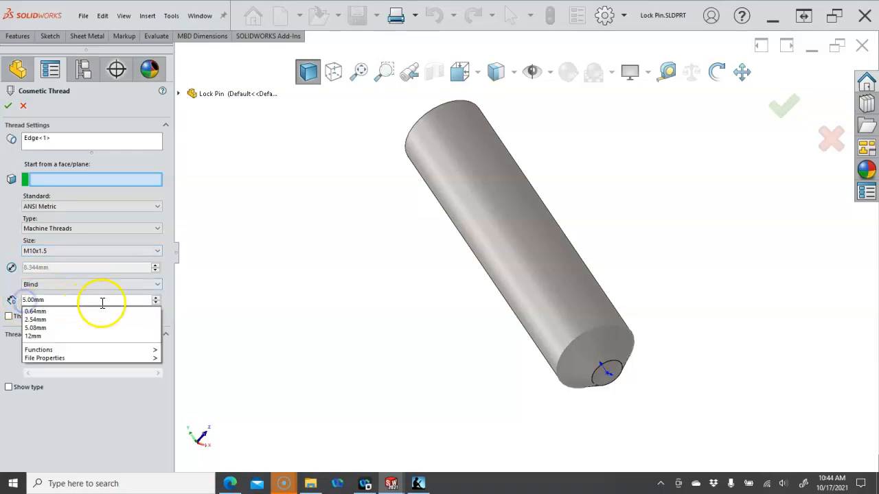
{"action": "type", "text": "1"}
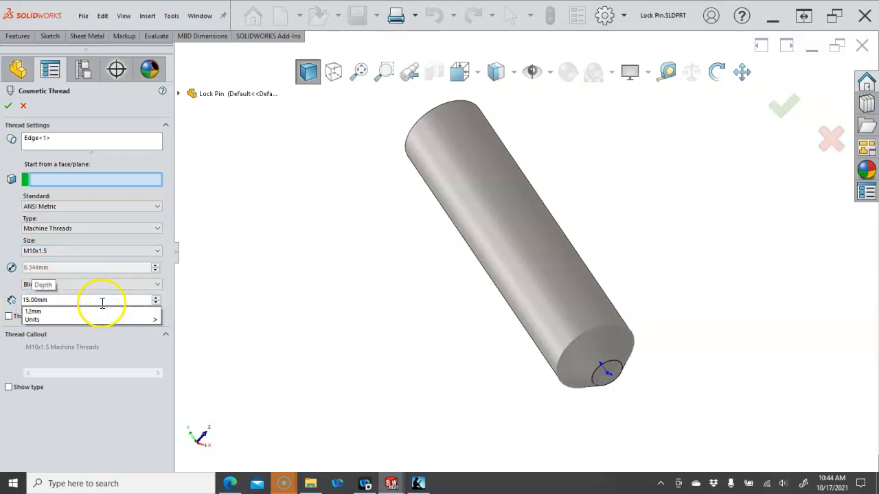
{"action": "left_click", "coordinate": [8, 106]}
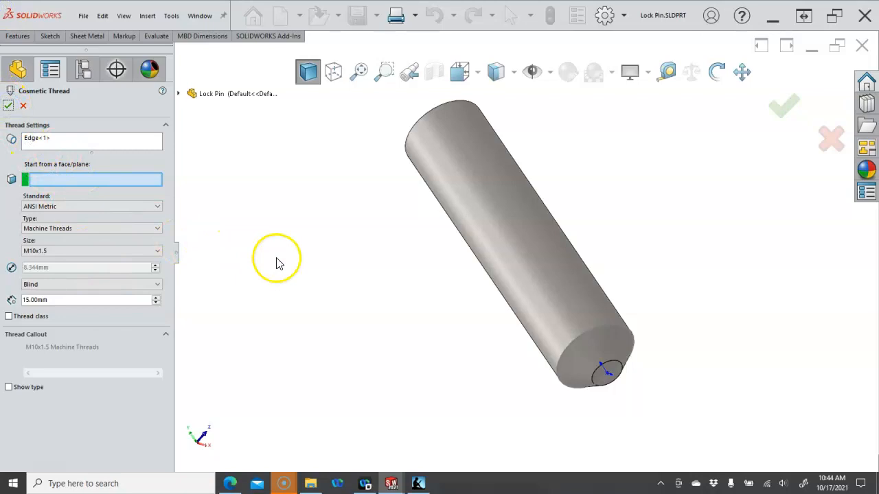
{"action": "left_click", "coordinate": [7, 106]}
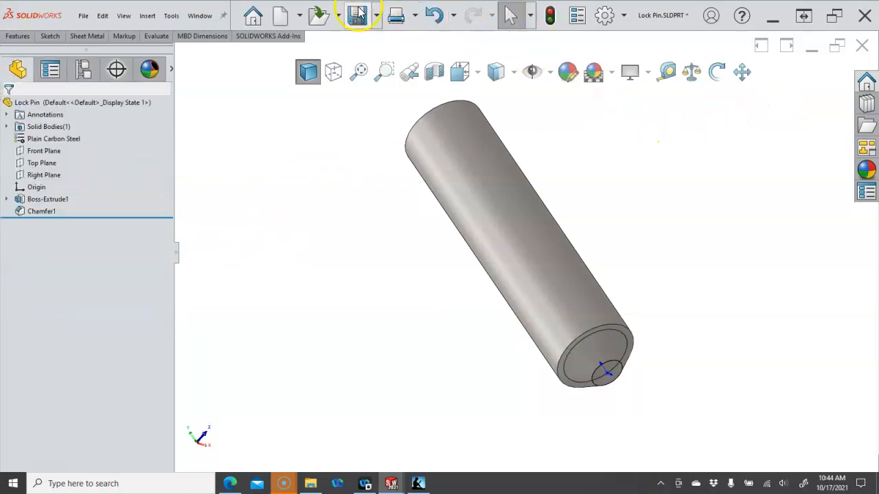
- Save the Lock Pin part and return to Sheet5 of the Pivot Arm drawing
{"action": "left_click", "coordinate": [200, 15]}
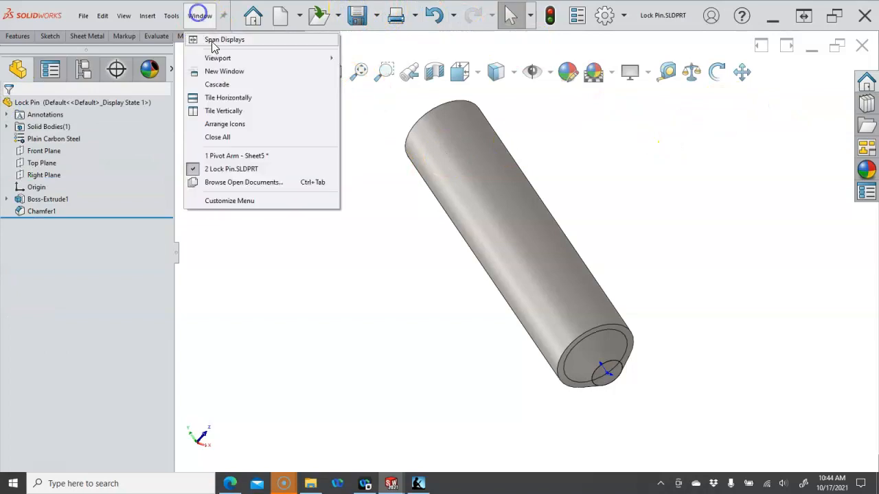
{"action": "left_click", "coordinate": [250, 157]}
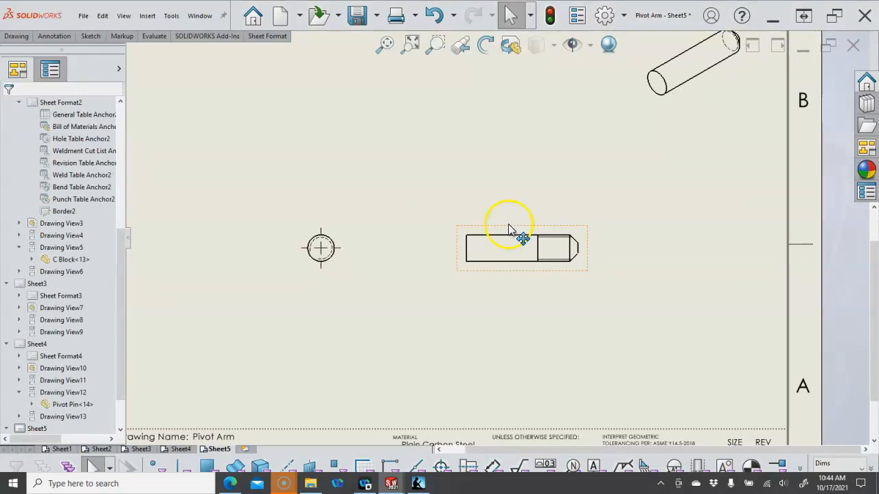
- Change the Lock Pin end view's orientation to Bottom, accepting the change to its dependent views
{"action": "scroll", "coordinate": [509, 228], "scroll_direction": "down", "scroll_amount": 1}
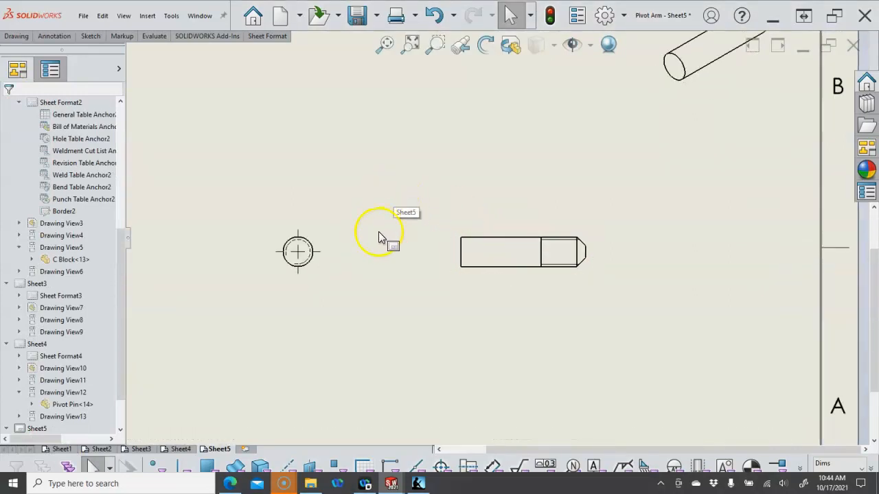
{"action": "left_click", "coordinate": [282, 241]}
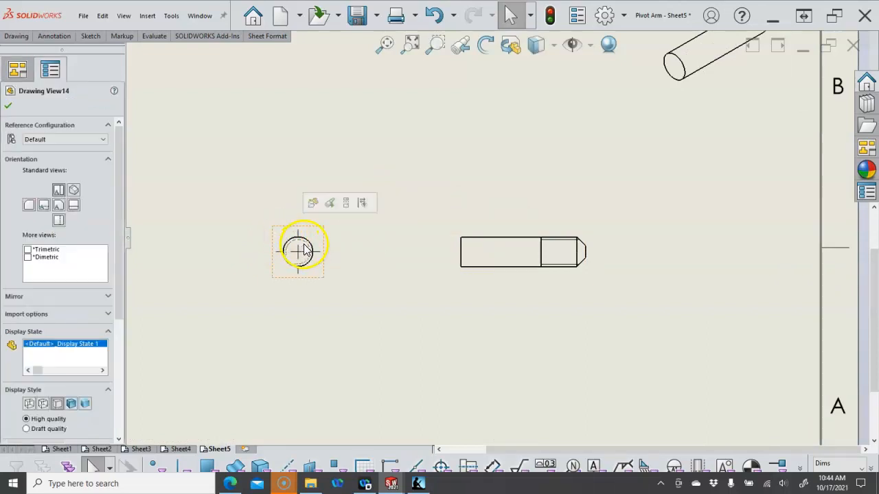
{"action": "left_click", "coordinate": [286, 234]}
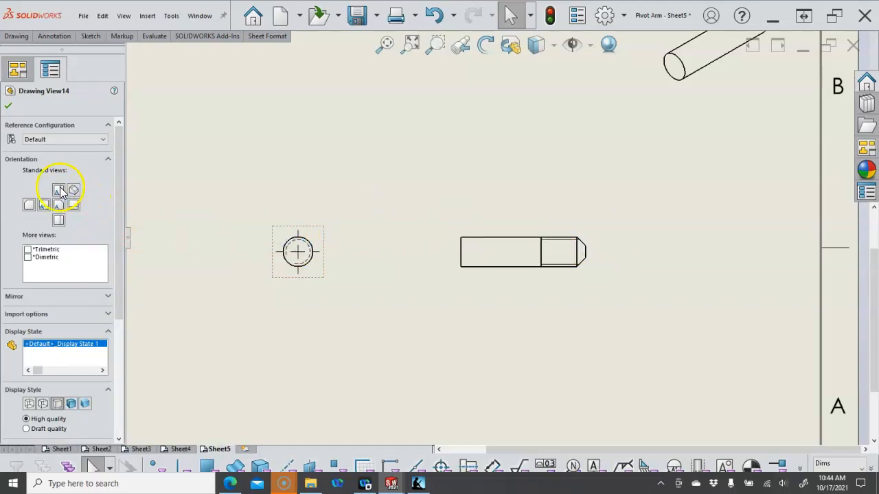
{"action": "left_click", "coordinate": [59, 220]}
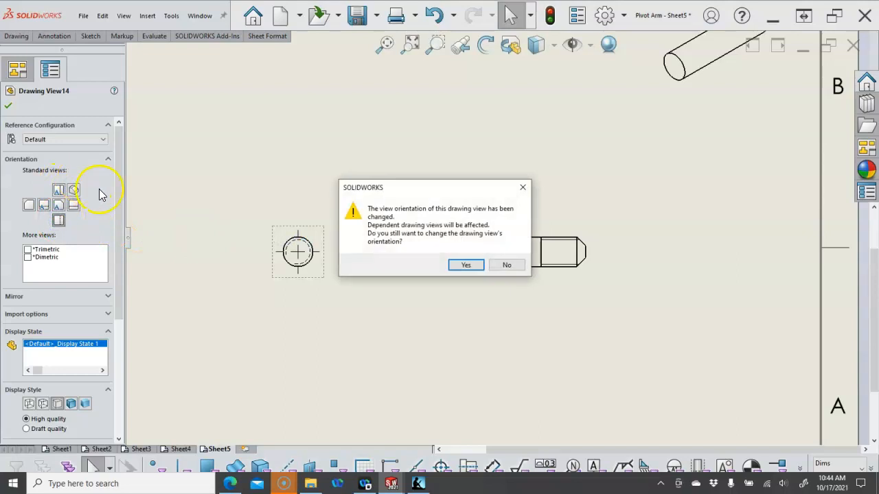
{"action": "left_click", "coordinate": [457, 265]}
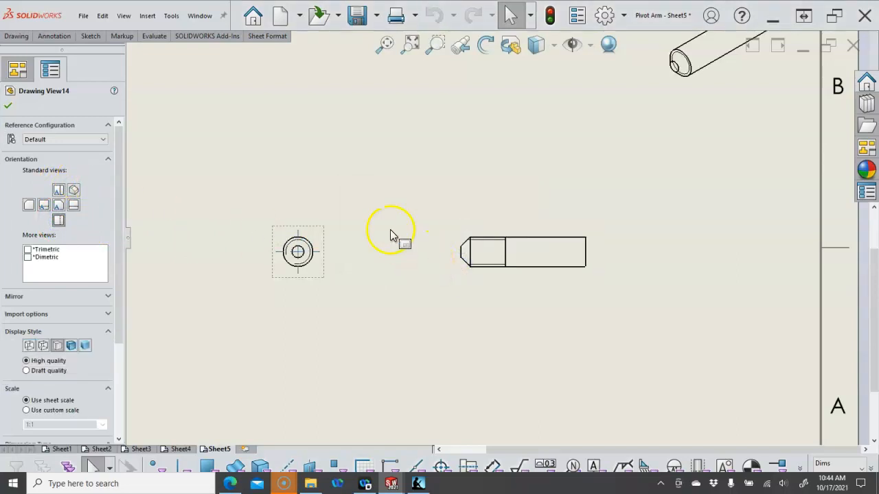
{"action": "left_click", "coordinate": [371, 209]}
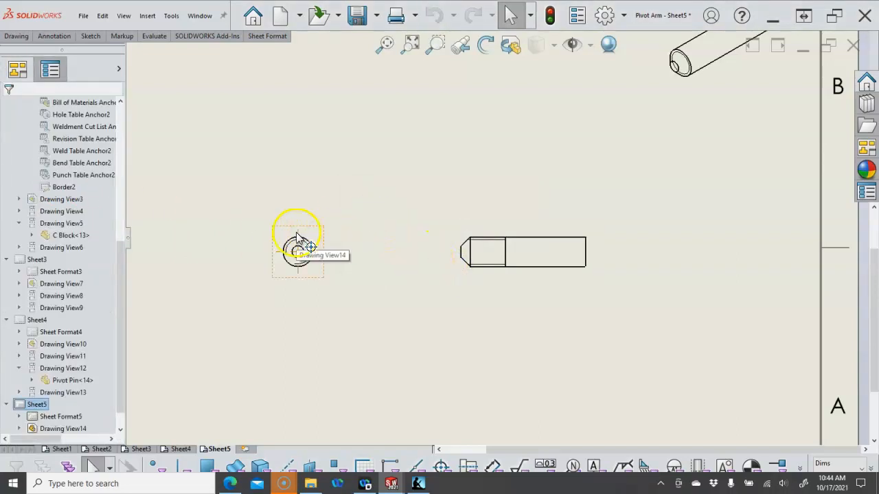
- Dimension the cosmetic thread circle in the Lock Pin's end view, placing the thread callout diagonally to the lower right
{"action": "right_click", "coordinate": [393, 249]}
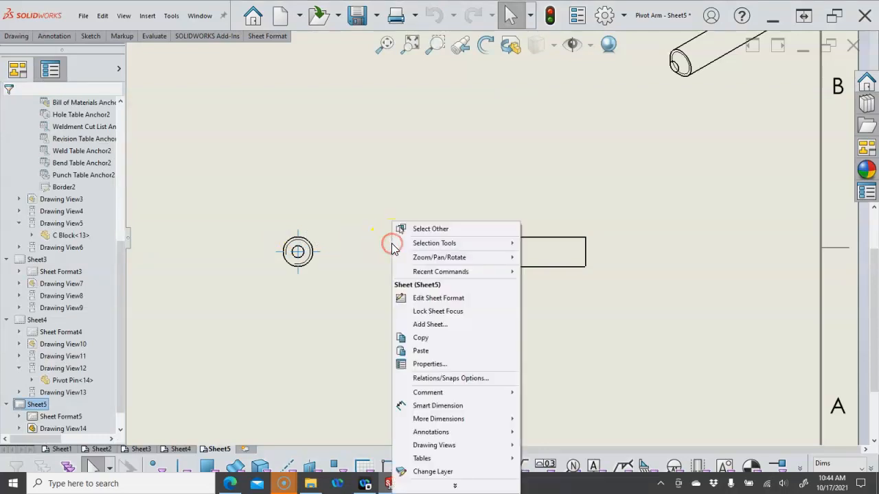
{"action": "left_click", "coordinate": [437, 404]}
{"action": "left_click", "coordinate": [302, 265]}
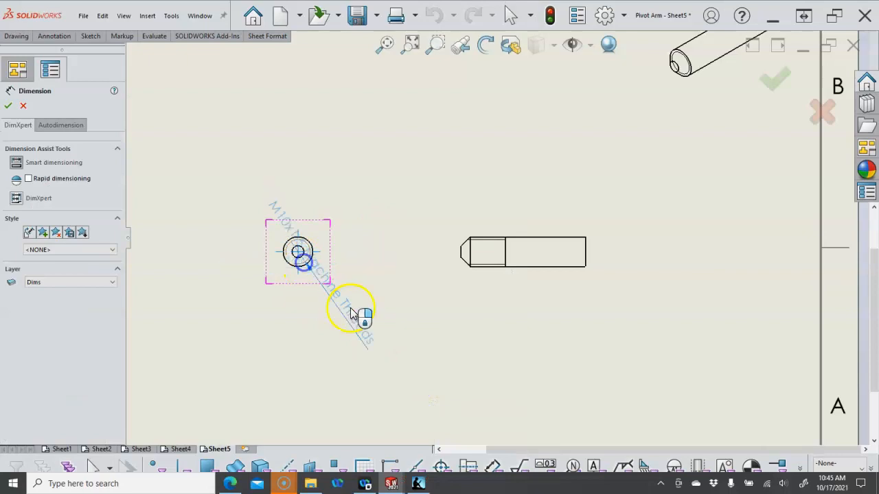
{"action": "left_click", "coordinate": [417, 341]}
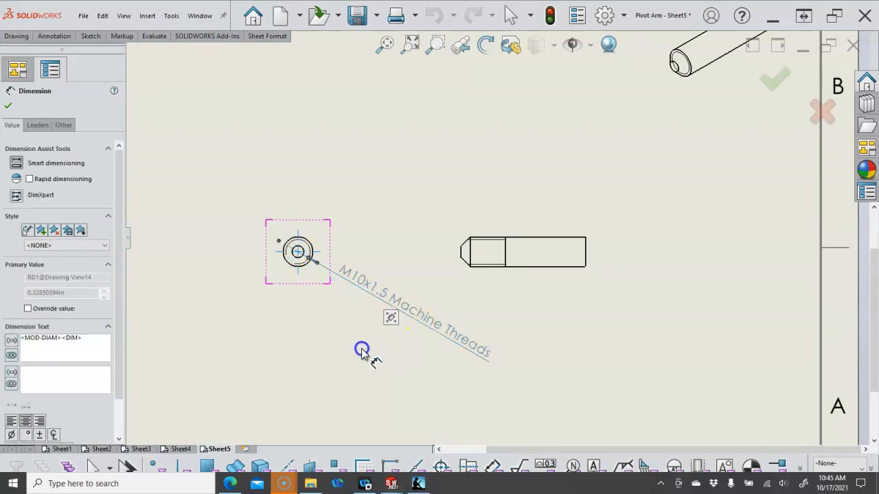
{"action": "key", "text": "Escape"}
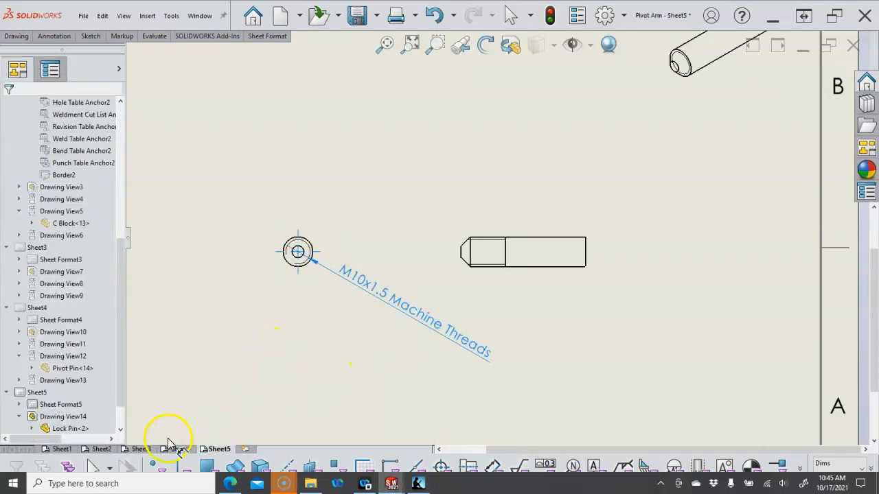
- Review the thread and hole callouts on Sheet3, Sheet2 and Sheet4, and return to Sheet5
{"action": "left_click", "coordinate": [140, 449]}
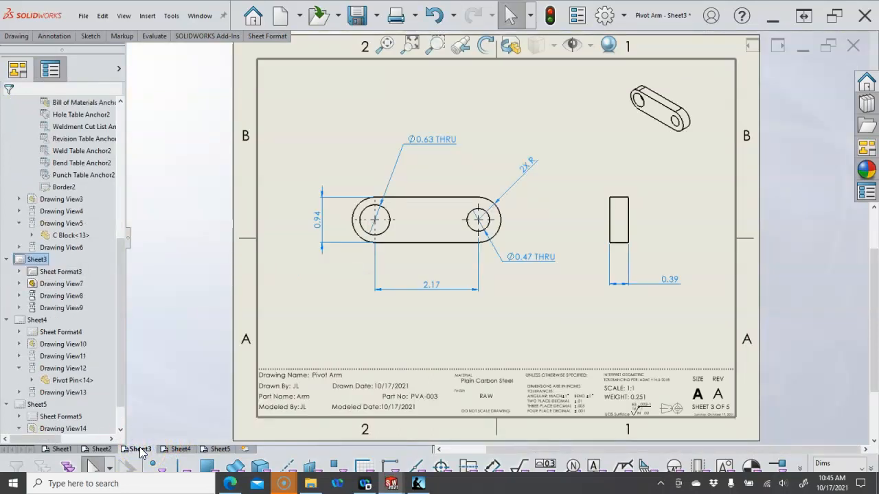
{"action": "left_click", "coordinate": [103, 449]}
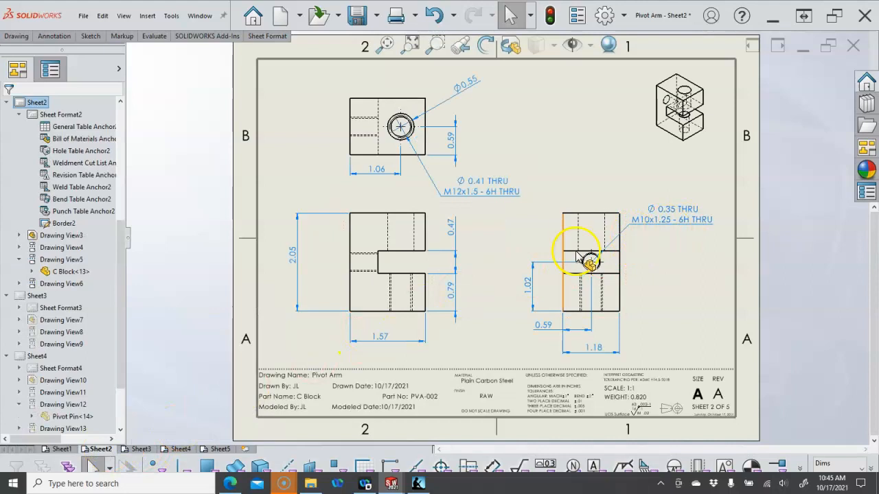
{"action": "mouse_move", "coordinate": [178, 455]}
{"action": "left_mouse_down"}
{"action": "mouse_move", "coordinate": [343, 357]}
{"action": "mouse_move", "coordinate": [427, 328]}
{"action": "left_mouse_up"}
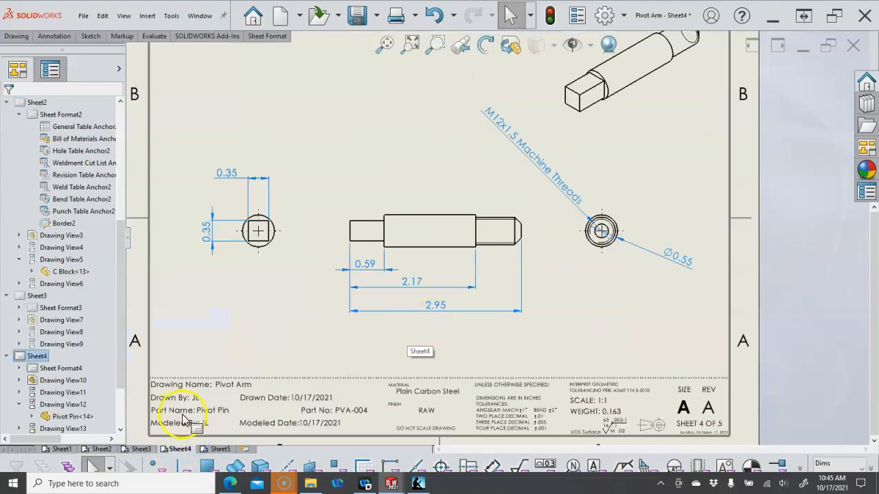
{"action": "left_click", "coordinate": [220, 448]}
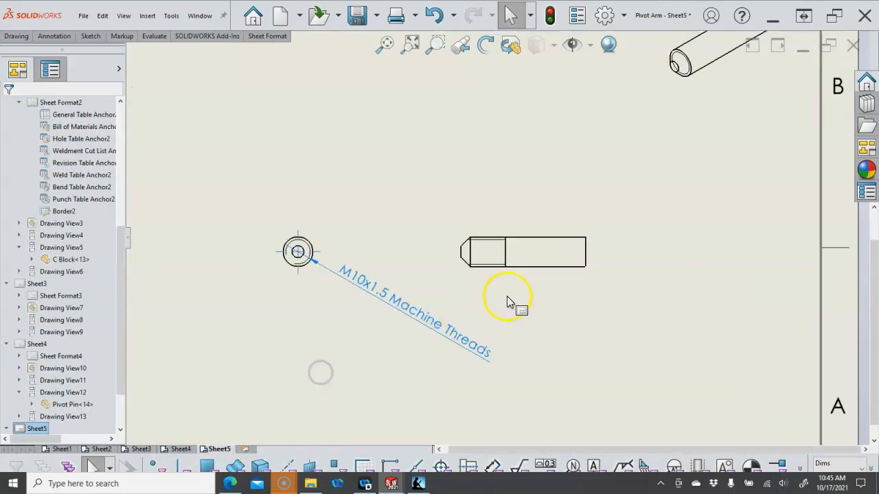
- Open the Lock Pin part, set its cosmetic thread size to M10x1.25, and save and close the part
{"action": "right_click", "coordinate": [308, 230]}
{"action": "left_click", "coordinate": [317, 141]}
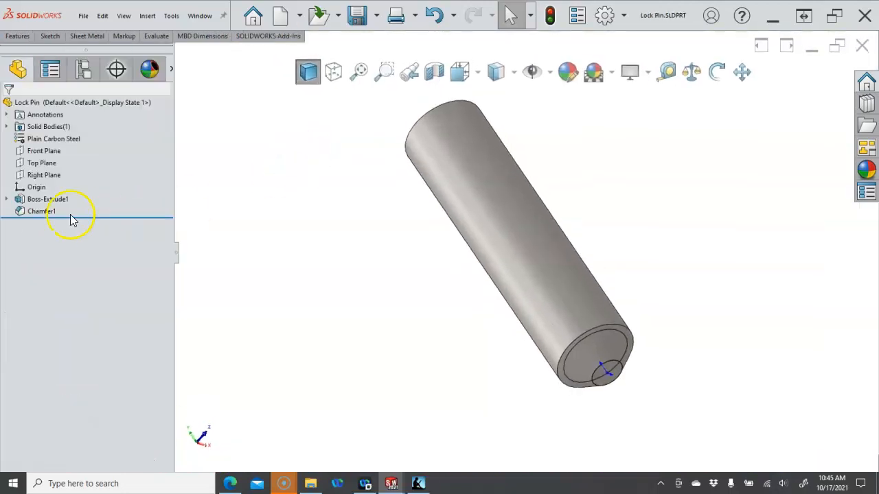
{"action": "left_click", "coordinate": [7, 199]}
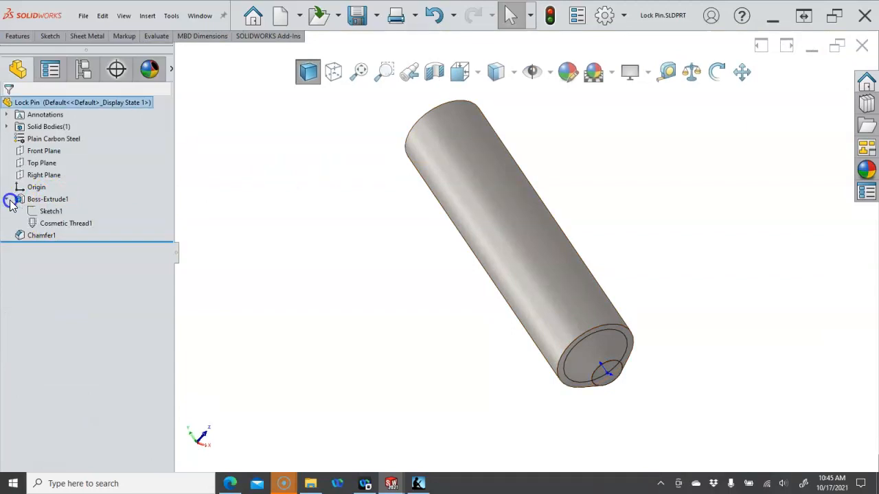
{"action": "right_click", "coordinate": [78, 223]}
{"action": "left_click", "coordinate": [90, 189]}
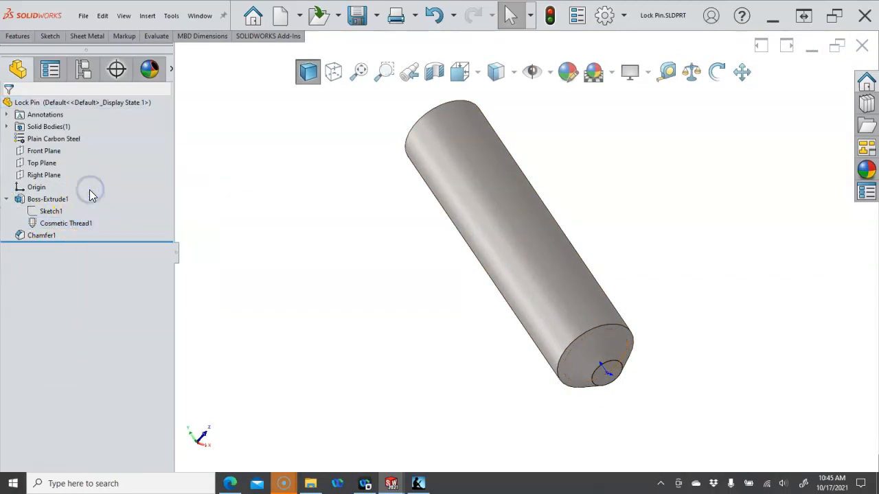
{"action": "left_click", "coordinate": [82, 249]}
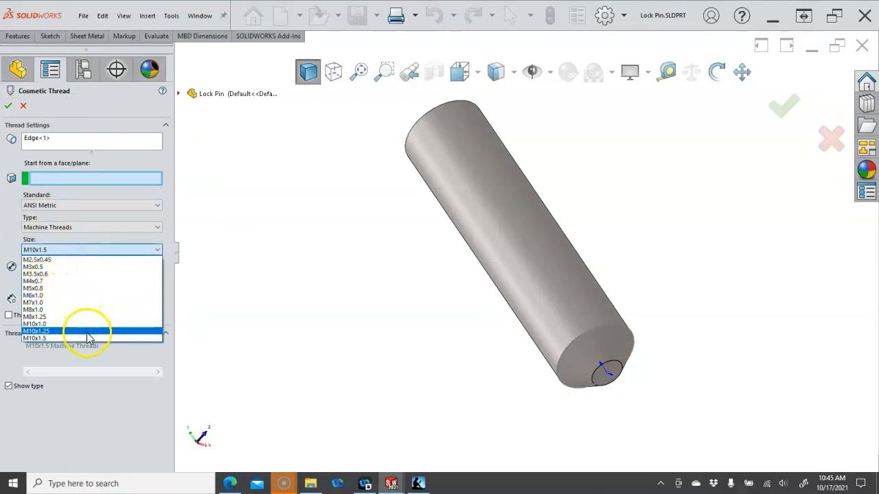
{"action": "left_click", "coordinate": [88, 332]}
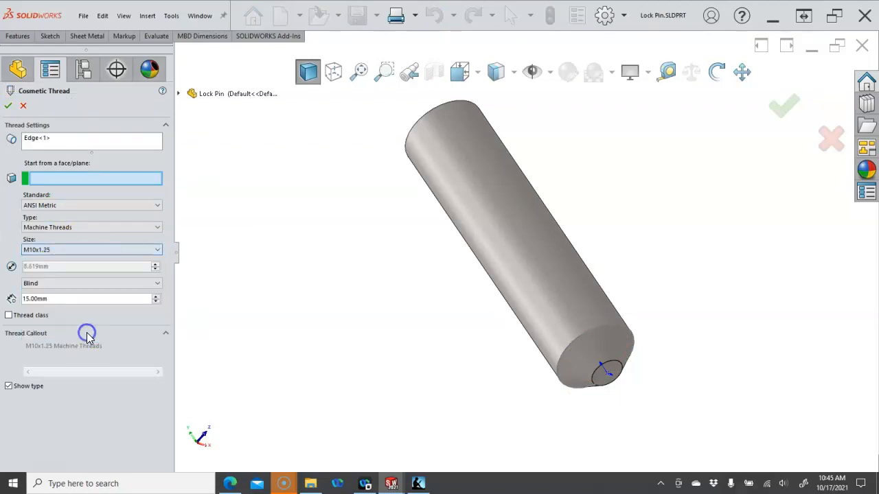
{"action": "left_click", "coordinate": [8, 107]}
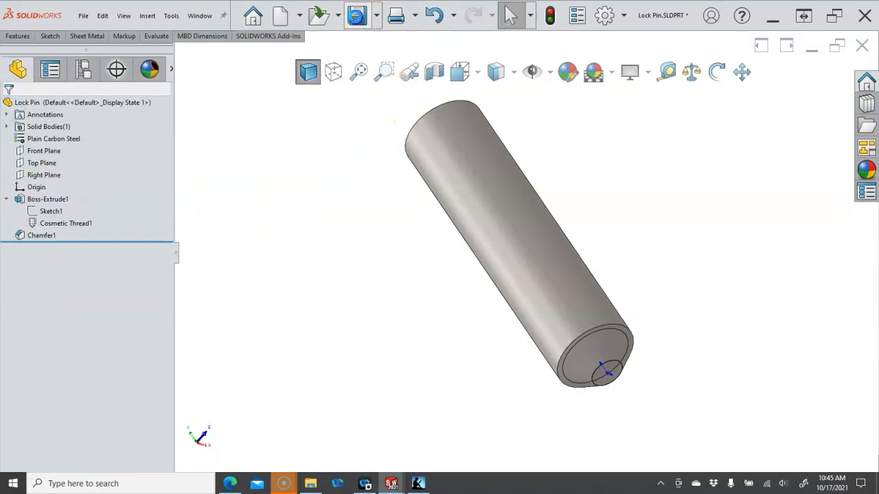
{"action": "left_click", "coordinate": [861, 46]}
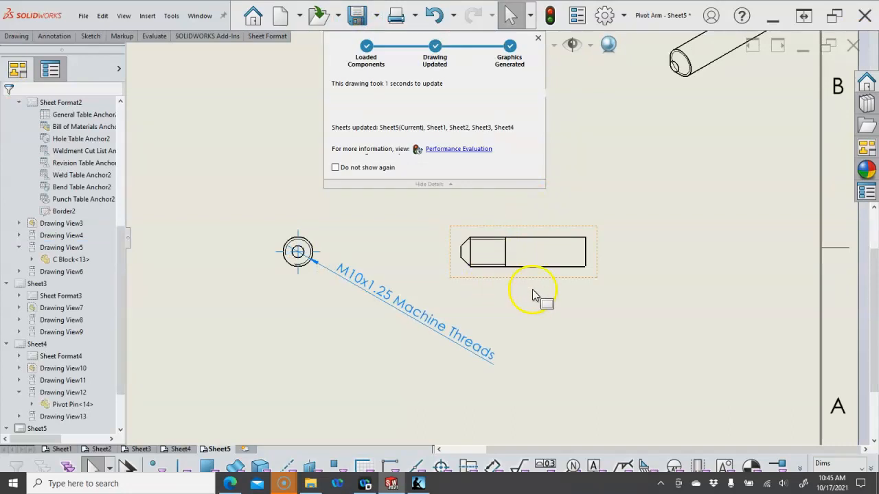
- Move the thread callout to the upper right of the end view and dimension the Lock Pin's overall length below the side view
{"action": "mouse_move", "coordinate": [424, 326]}
{"action": "left_mouse_down"}
{"action": "mouse_move", "coordinate": [430, 208]}
{"action": "mouse_move", "coordinate": [418, 155]}
{"action": "left_mouse_up"}
{"action": "scroll", "coordinate": [490, 245], "scroll_direction": "down", "scroll_amount": 3}
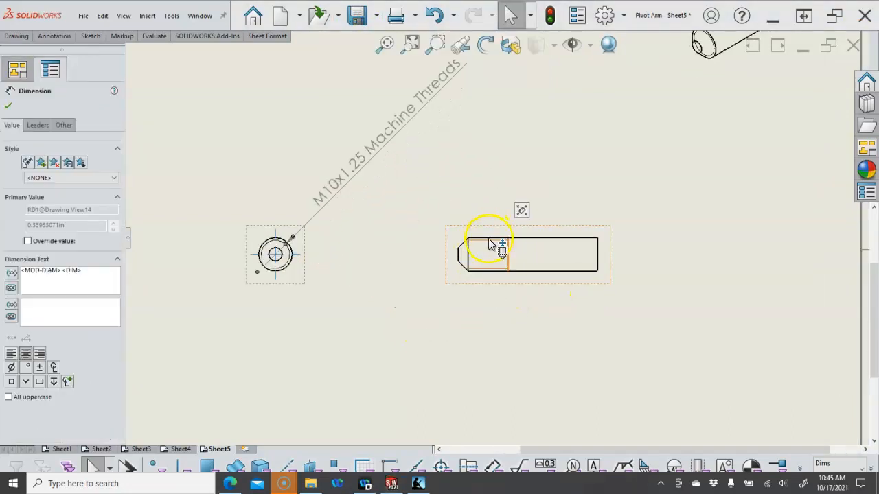
{"action": "right_click", "coordinate": [514, 313]}
{"action": "left_click", "coordinate": [569, 219]}
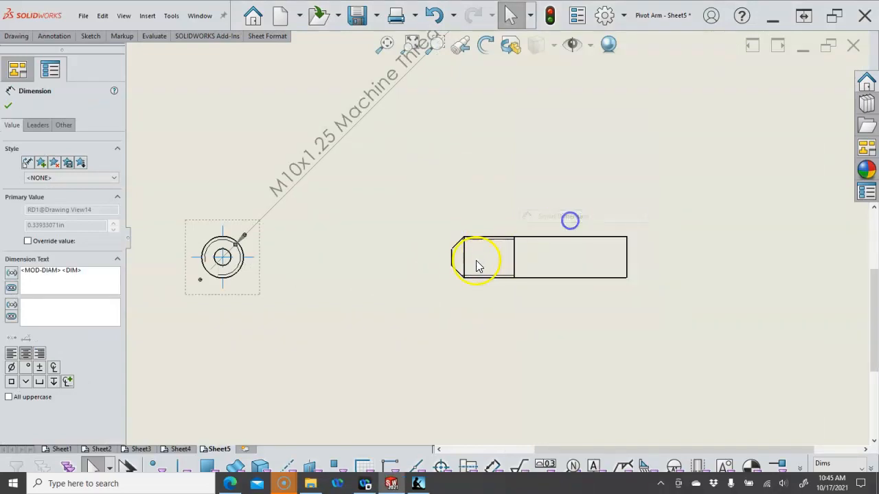
{"action": "left_click", "coordinate": [452, 261]}
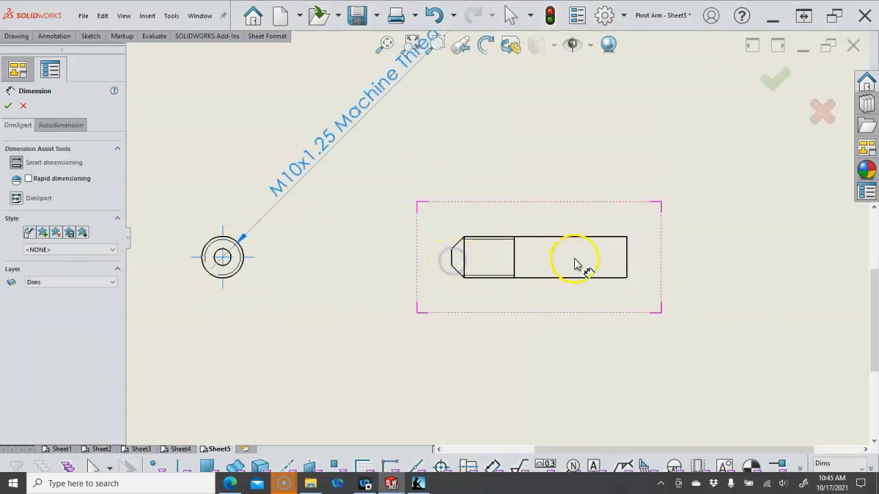
{"action": "left_click", "coordinate": [626, 265]}
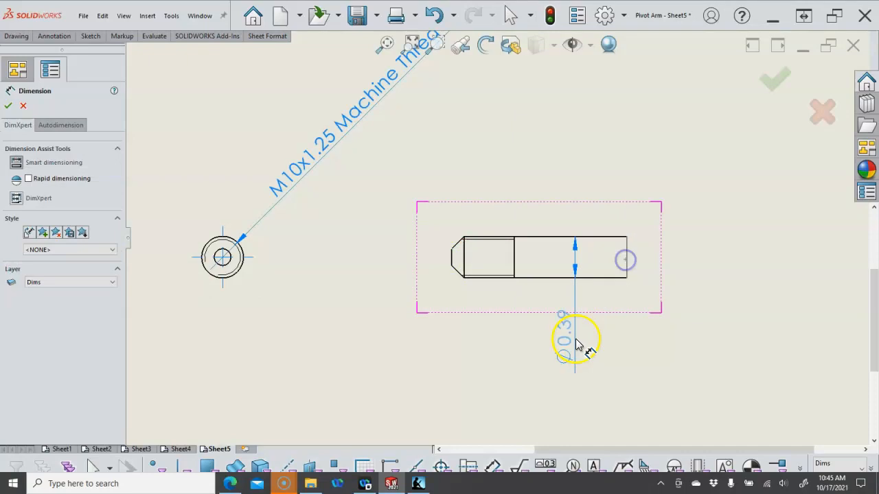
{"action": "left_click", "coordinate": [450, 267]}
{"action": "left_click", "coordinate": [545, 378]}
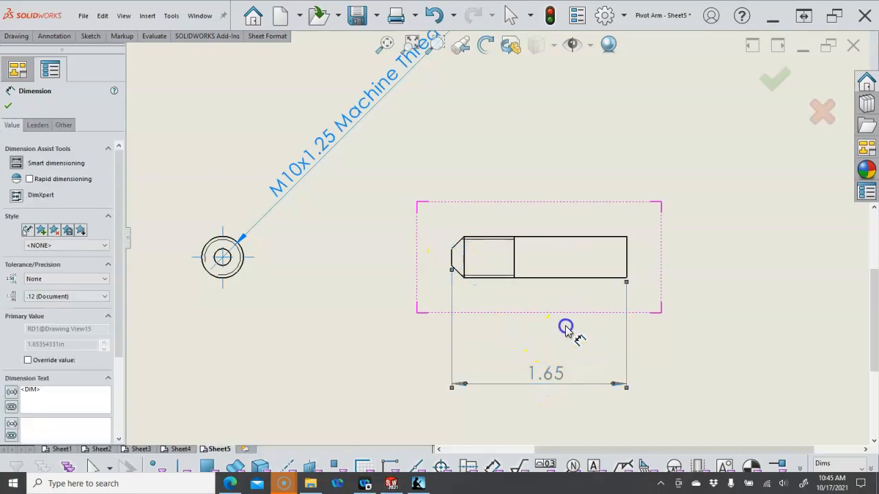
{"action": "left_click", "coordinate": [590, 282]}
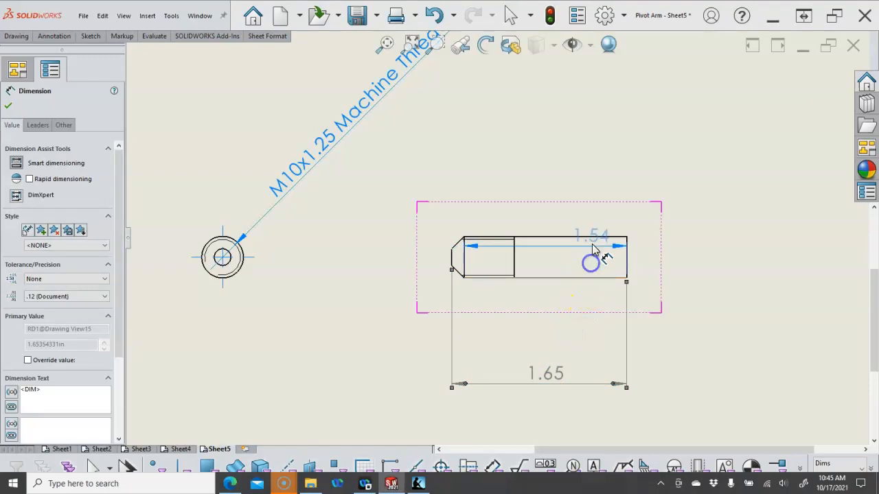
{"action": "left_click", "coordinate": [594, 235]}
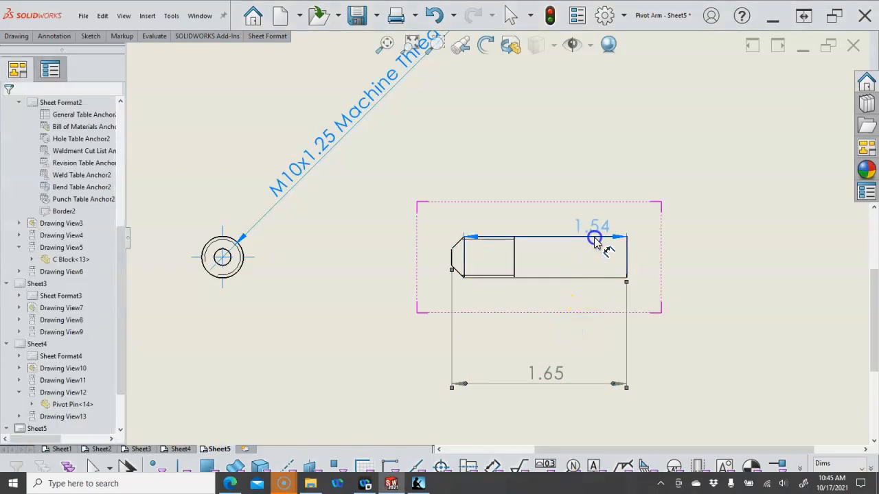
{"action": "key", "text": "Escape"}
- Dimension the Lock Pin's diameter at the flat end of the side view, with the text above the pin
{"action": "right_click", "coordinate": [657, 247]}
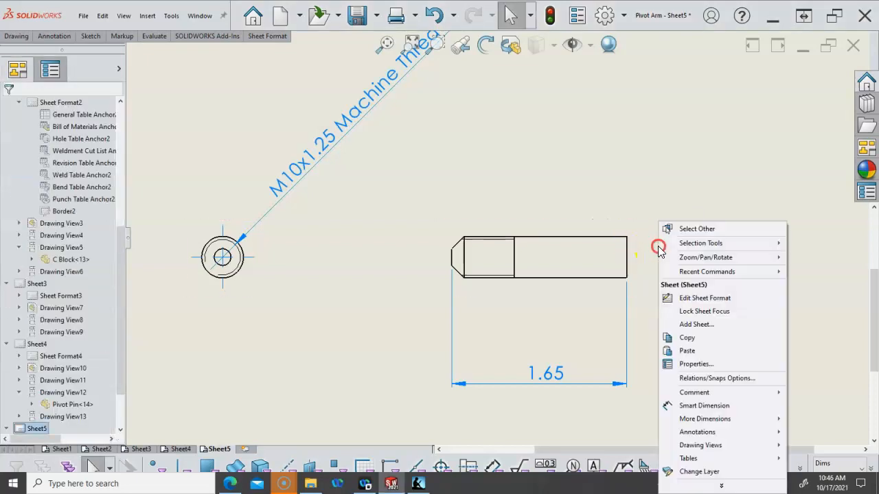
{"action": "left_click", "coordinate": [721, 405]}
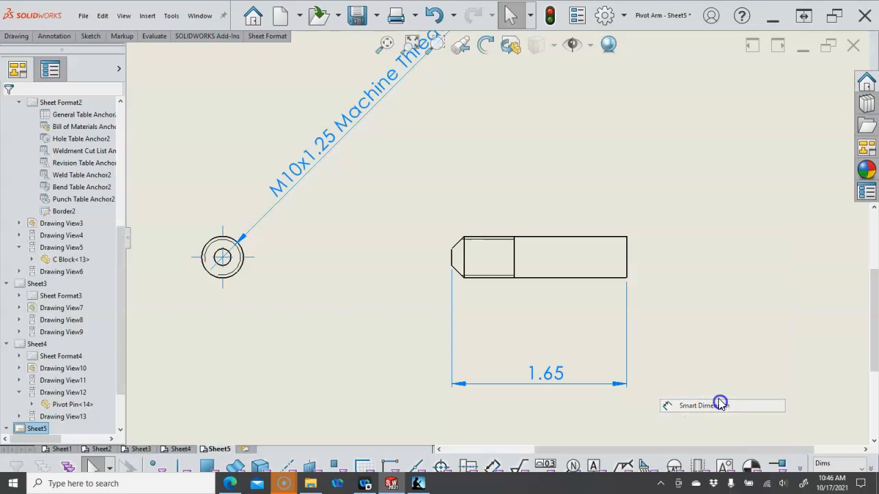
{"action": "left_click", "coordinate": [626, 260]}
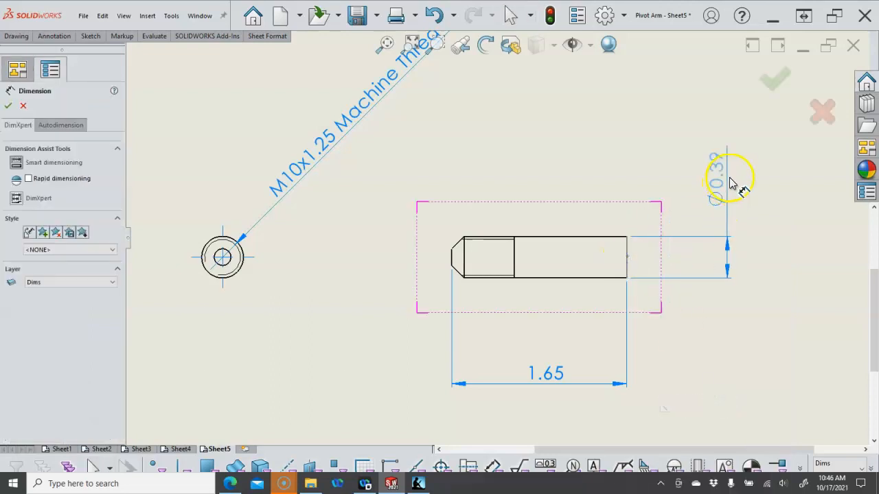
{"action": "left_click", "coordinate": [720, 190]}
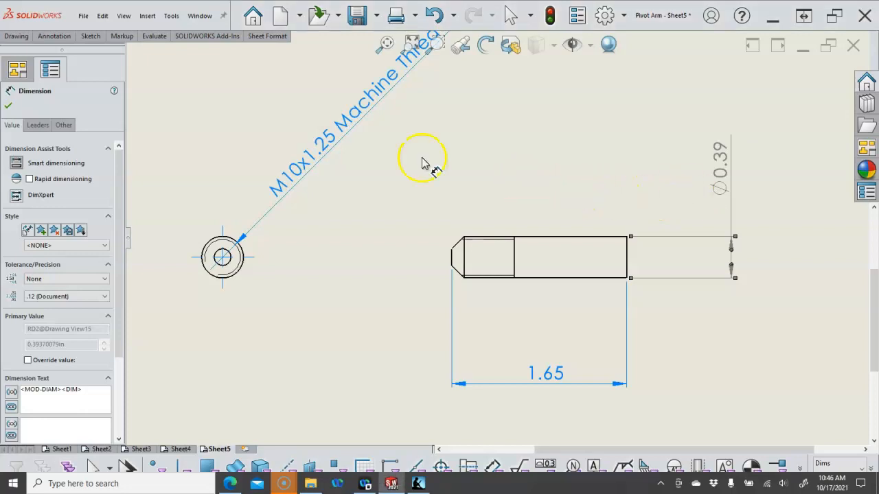
- Dimension the threaded length from the pin's chamfered tip to the thread end line, between the side view and the overall length dimension
{"action": "scroll", "coordinate": [474, 275], "scroll_direction": "down", "scroll_amount": 2}
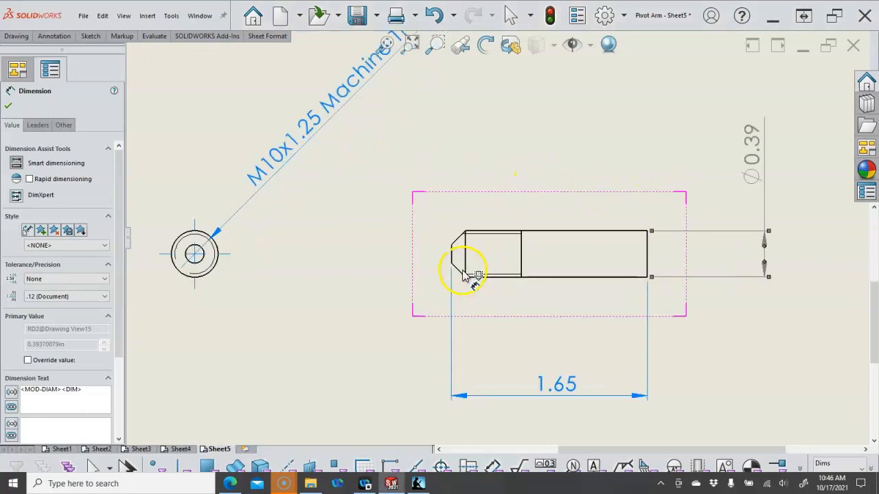
{"action": "left_click", "coordinate": [451, 253]}
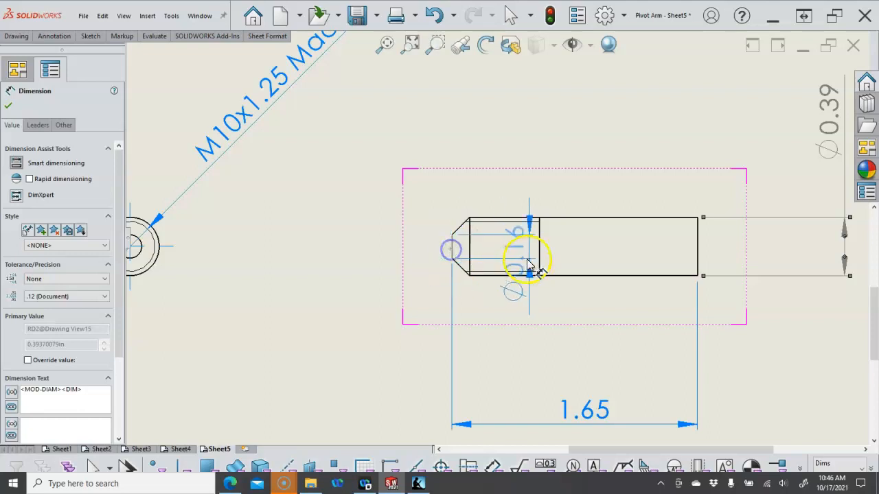
{"action": "left_click", "coordinate": [538, 257]}
{"action": "left_click", "coordinate": [601, 351]}
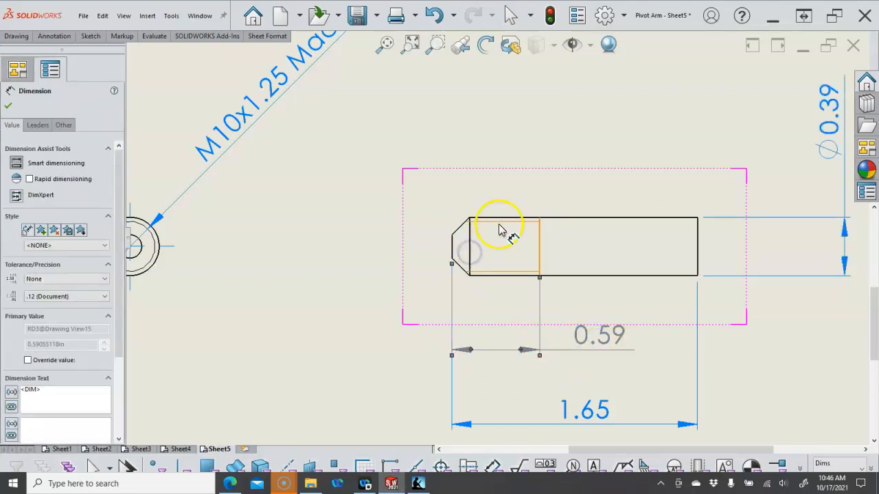
{"action": "right_click", "coordinate": [514, 156]}
{"action": "left_click", "coordinate": [553, 201]}
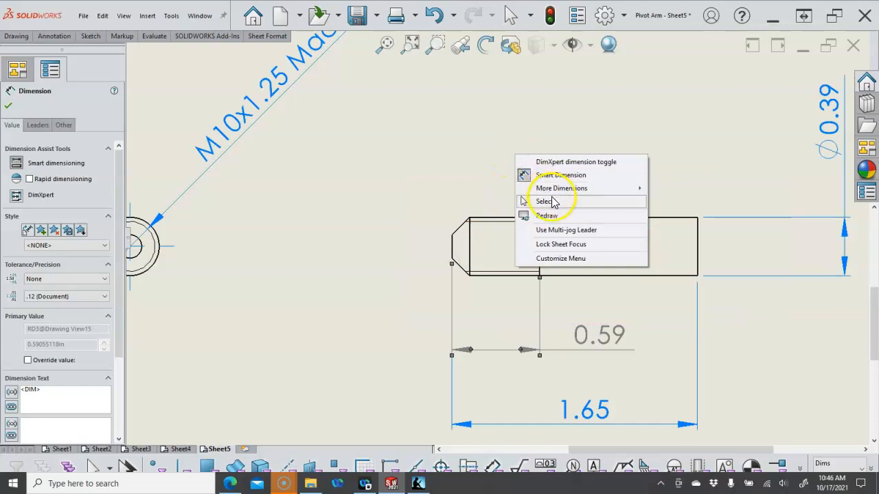
{"action": "mouse_move", "coordinate": [569, 190]}
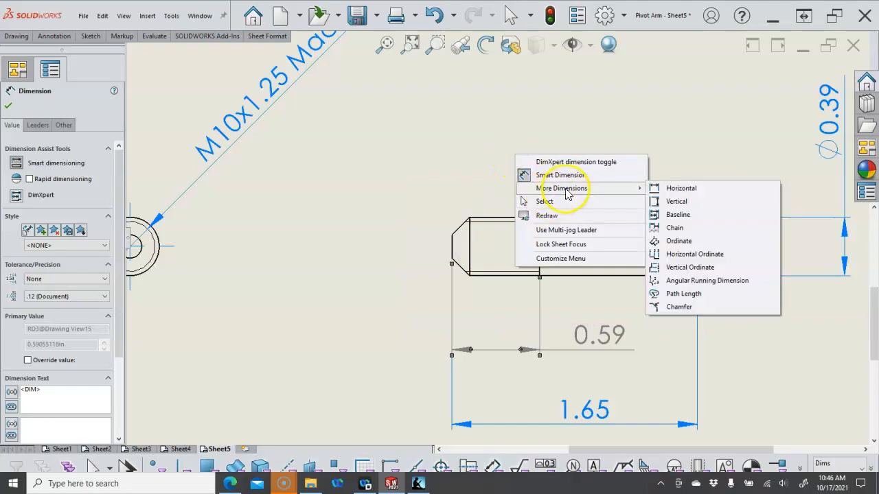
{"action": "left_click", "coordinate": [672, 307]}
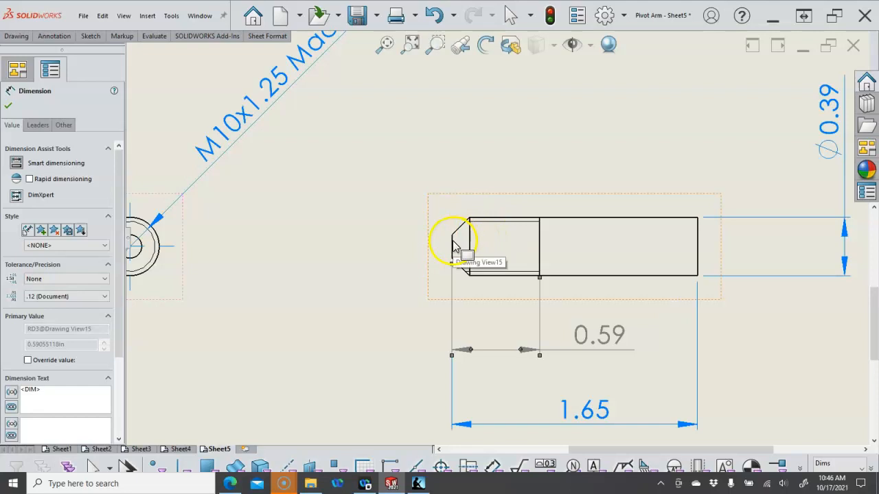
{"action": "left_click", "coordinate": [459, 229]}
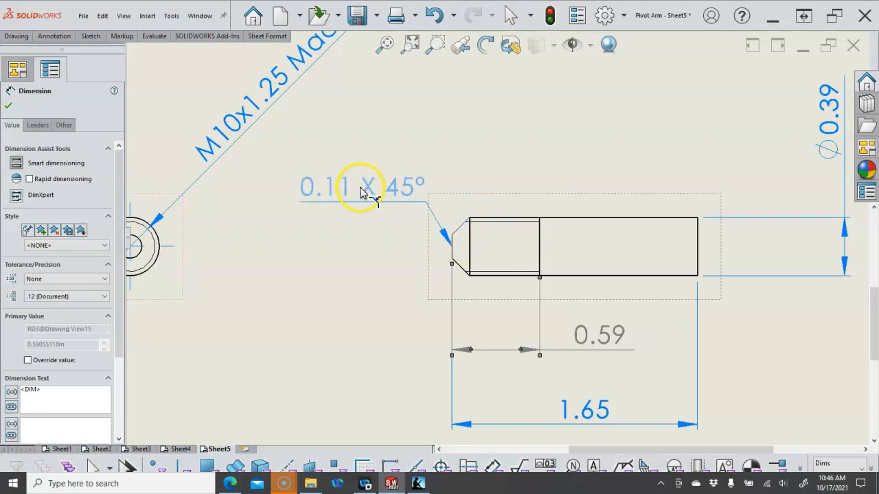
{"action": "key", "text": "Escape"}
- Add a chamfer dimension to the Lock Pin's chamfered tip, placing it to the upper left of the side view
{"action": "right_click", "coordinate": [389, 168]}
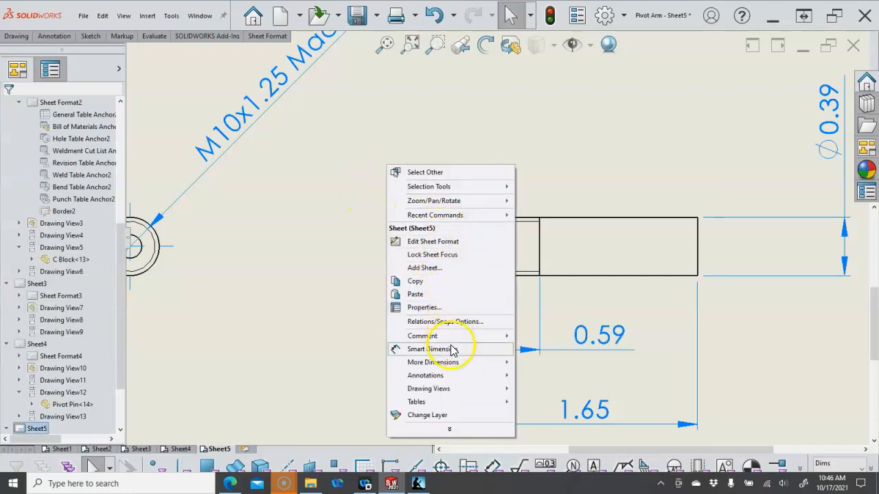
{"action": "mouse_move", "coordinate": [482, 362]}
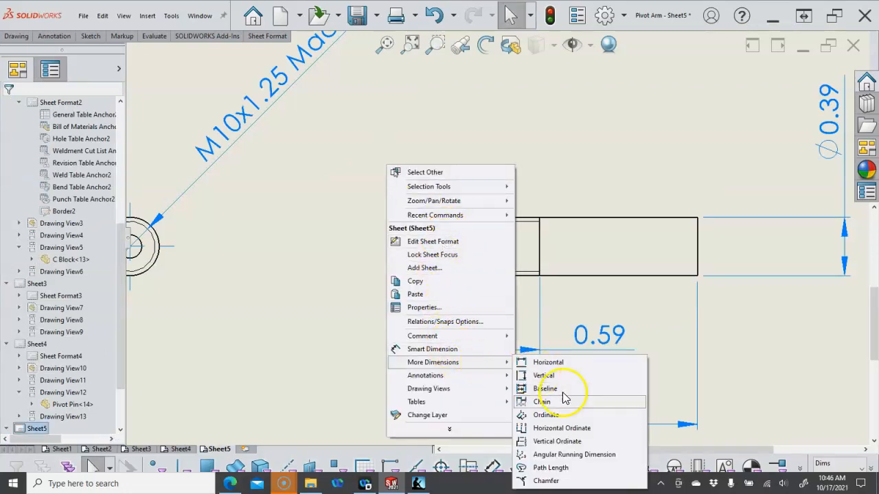
{"action": "left_click", "coordinate": [546, 480]}
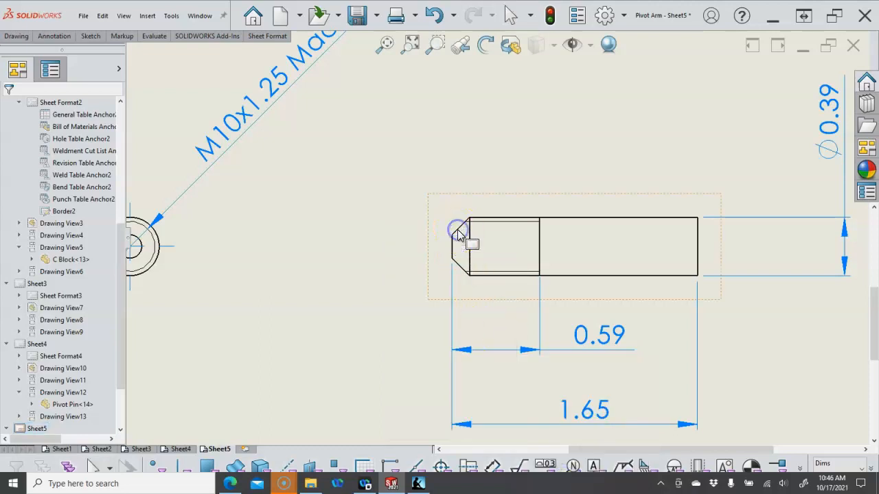
{"action": "left_click", "coordinate": [459, 233]}
{"action": "left_click", "coordinate": [454, 247]}
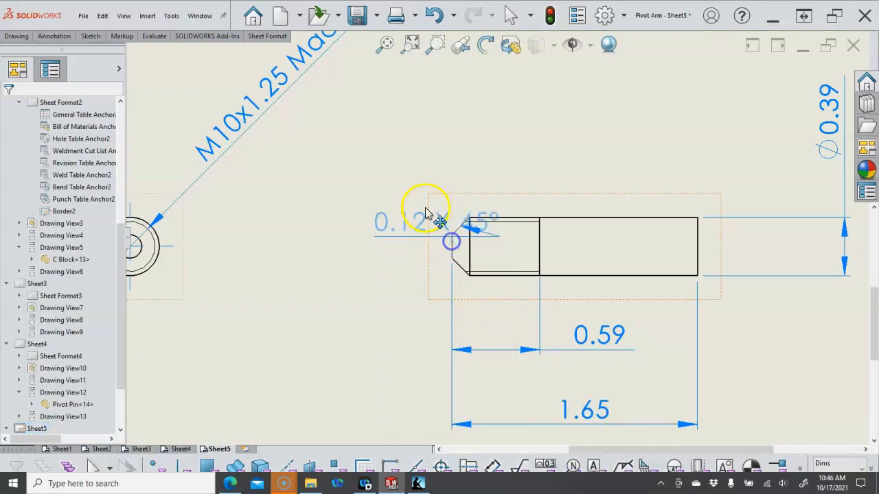
{"action": "left_click", "coordinate": [388, 192]}
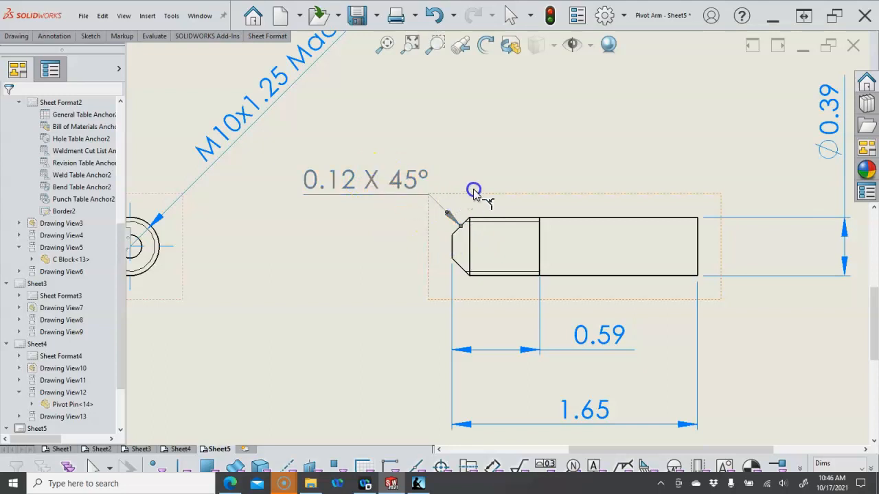
{"action": "scroll", "coordinate": [473, 192], "scroll_direction": "up", "scroll_amount": 3}
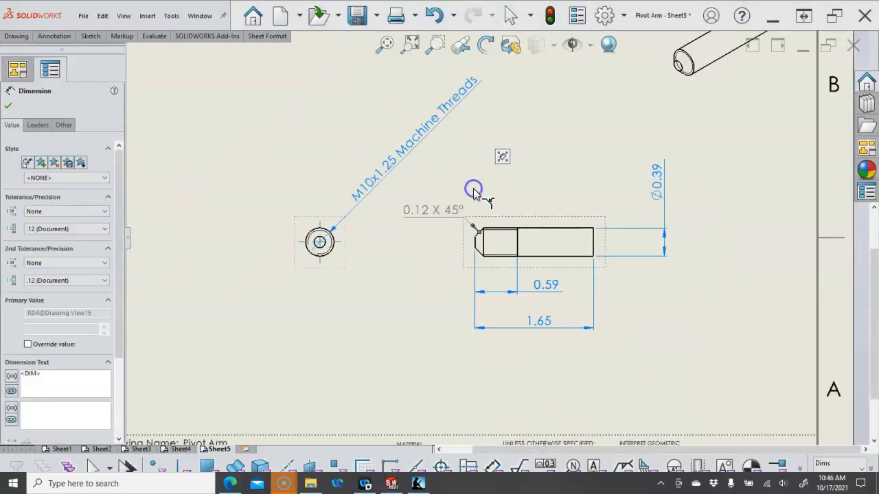
{"action": "left_click", "coordinate": [409, 44]}
{"action": "right_click", "coordinate": [420, 276]}
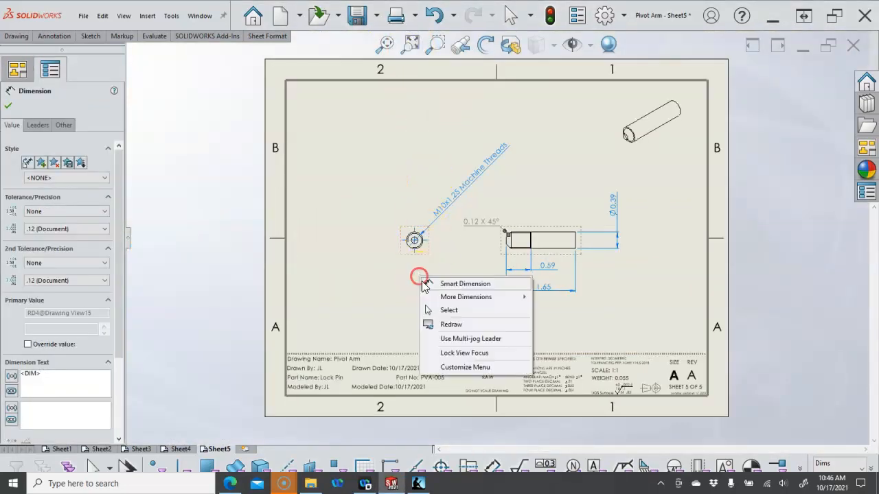
{"action": "left_click", "coordinate": [448, 311]}
- Shift the Lock Pin's end view farther left and move the side view's diameter text below the pin
{"action": "left_click_drag", "start_coordinate": [418, 260], "coordinate": [401, 262]}
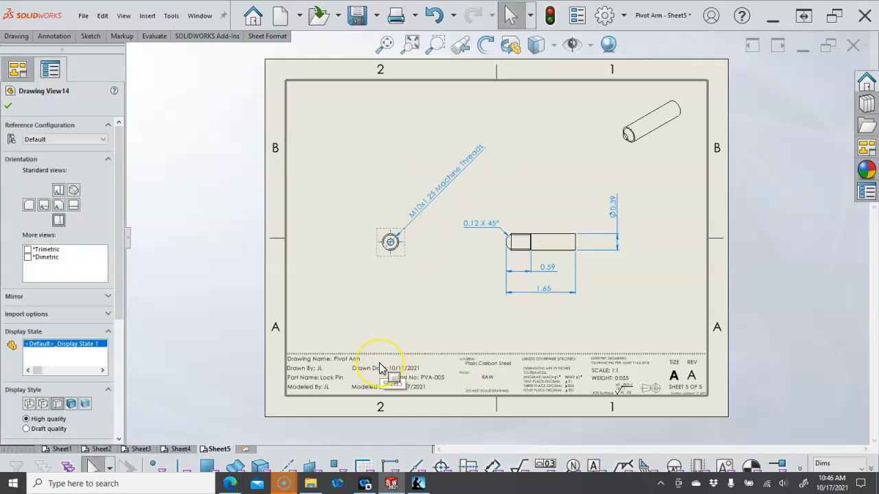
{"action": "left_click_drag", "start_coordinate": [617, 215], "coordinate": [611, 266]}
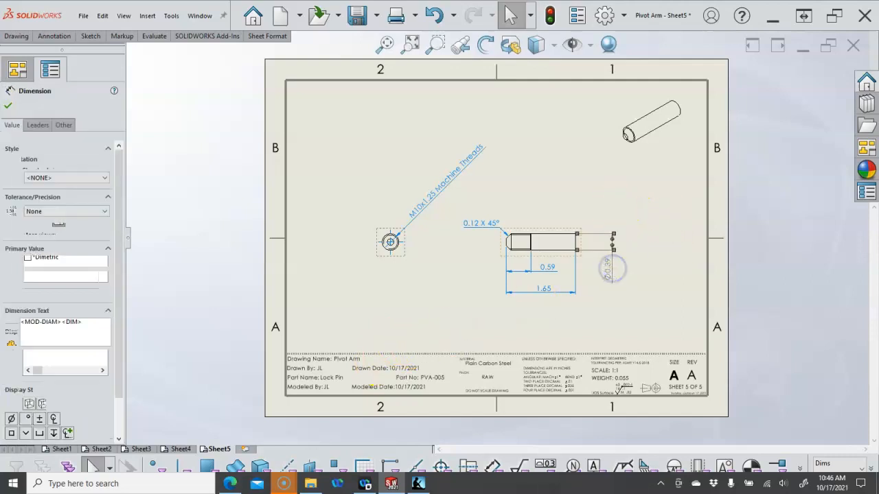
{"action": "left_click", "coordinate": [628, 275]}
- Assign the center mark in the Lock Pin's end view to the Cen layer
{"action": "left_click", "coordinate": [390, 250]}
{"action": "left_click", "coordinate": [54, 320]}
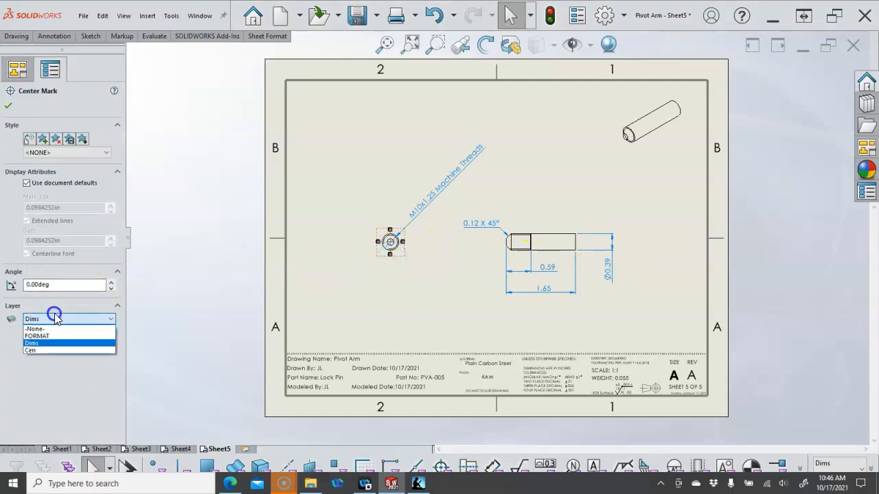
{"action": "left_click", "coordinate": [35, 347]}
{"action": "left_click", "coordinate": [8, 105]}
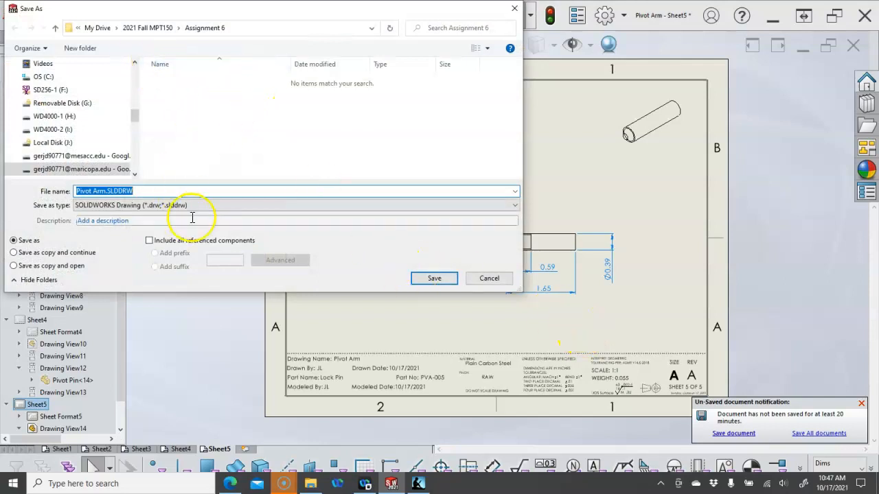
- Save the drawing as Pivot Arm.SLDDRW in the Assignment 6 folder
{"action": "left_click", "coordinate": [420, 279]}
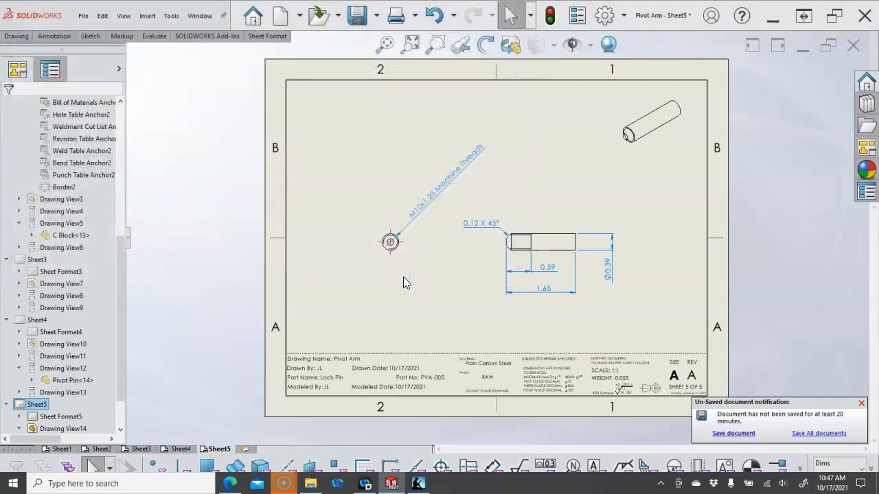
{"action": "left_click", "coordinate": [457, 266]}
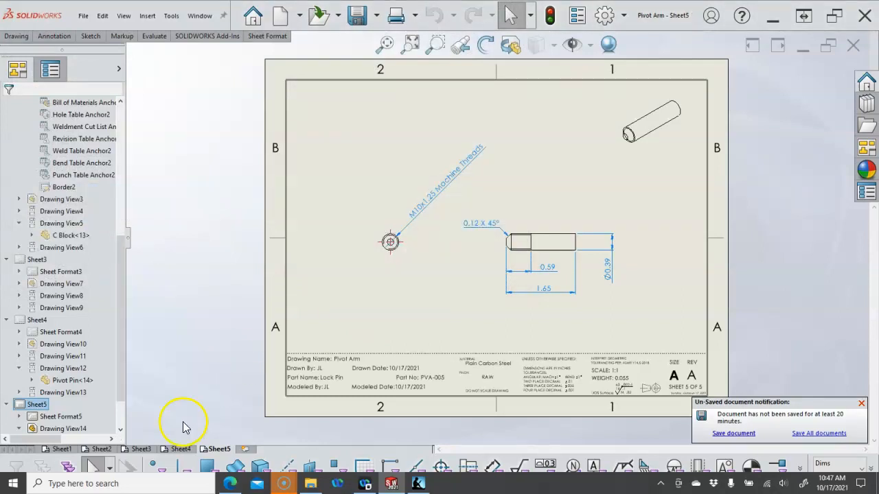
- On Sheet4, assign the center mark in the Pivot Pin's square end view to the Cen layer
{"action": "left_click", "coordinate": [180, 449]}
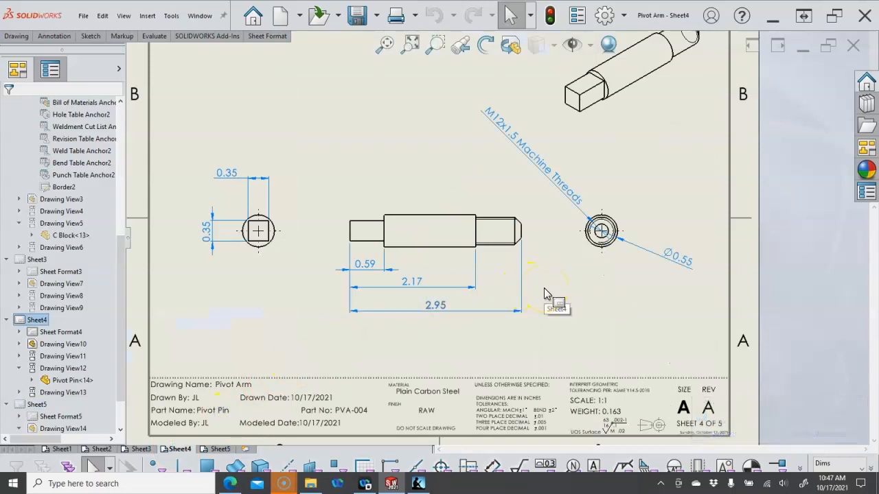
{"action": "left_click", "coordinate": [252, 230]}
{"action": "left_click", "coordinate": [81, 317]}
{"action": "left_click", "coordinate": [63, 351]}
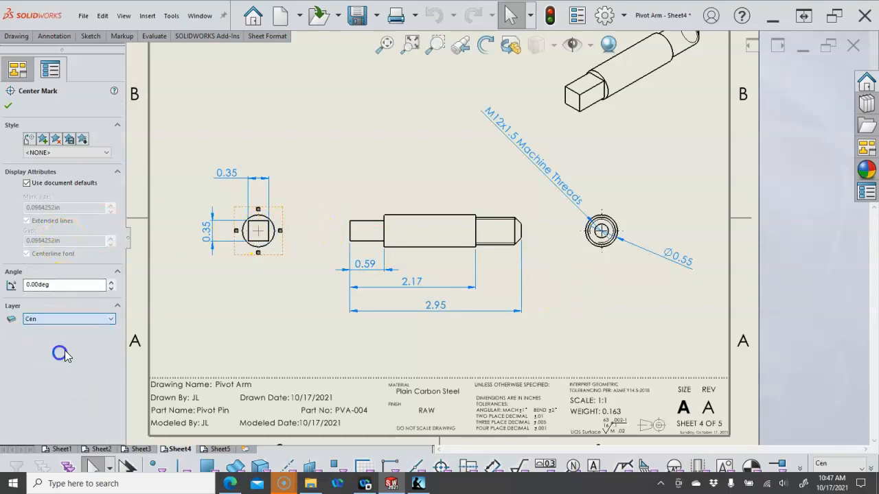
{"action": "left_click", "coordinate": [279, 334]}
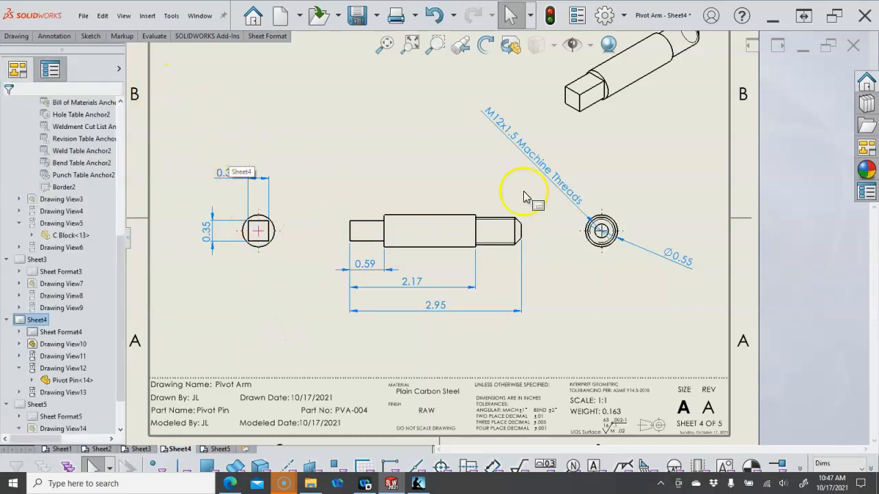
- Assign the center mark in the Pivot Pin's threaded end view to the Cen layer
{"action": "left_click", "coordinate": [602, 230]}
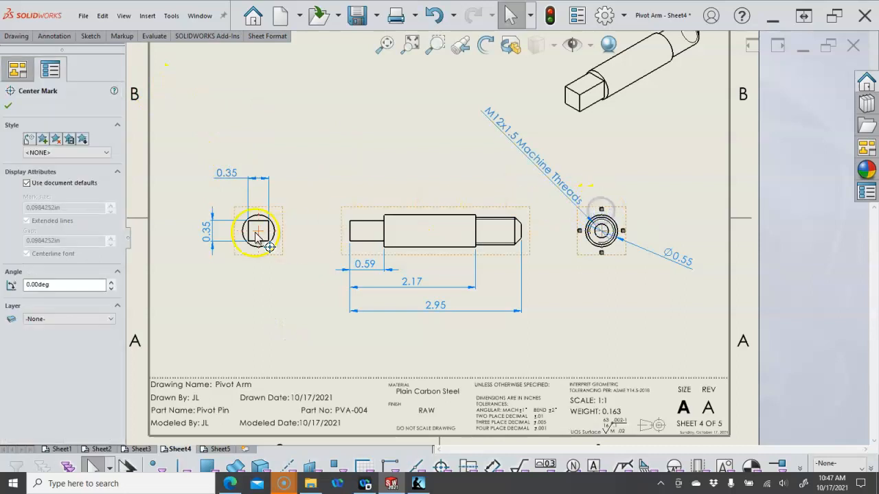
{"action": "left_click", "coordinate": [57, 320]}
{"action": "left_click", "coordinate": [61, 350]}
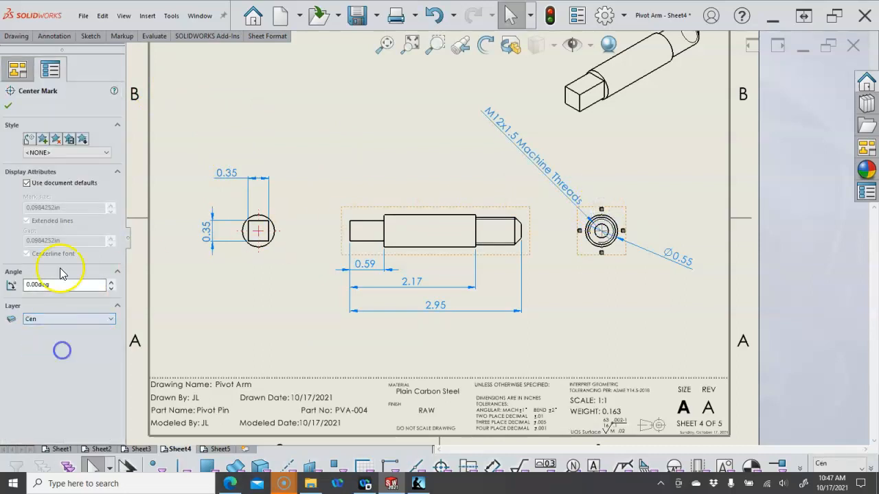
{"action": "left_click", "coordinate": [9, 107]}
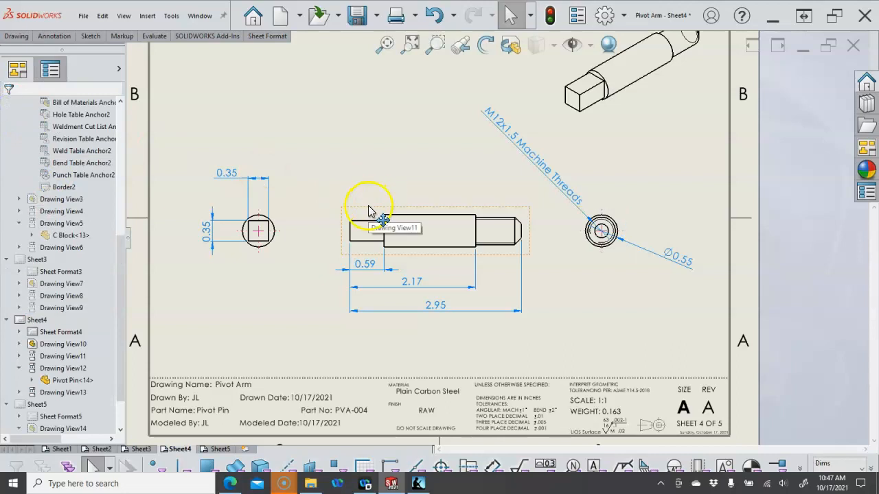
- Insert a centerline between the upper and lower edges of the thick middle section in the Pivot Pin's side view
{"action": "left_click", "coordinate": [369, 208]}
{"action": "left_click", "coordinate": [209, 236]}
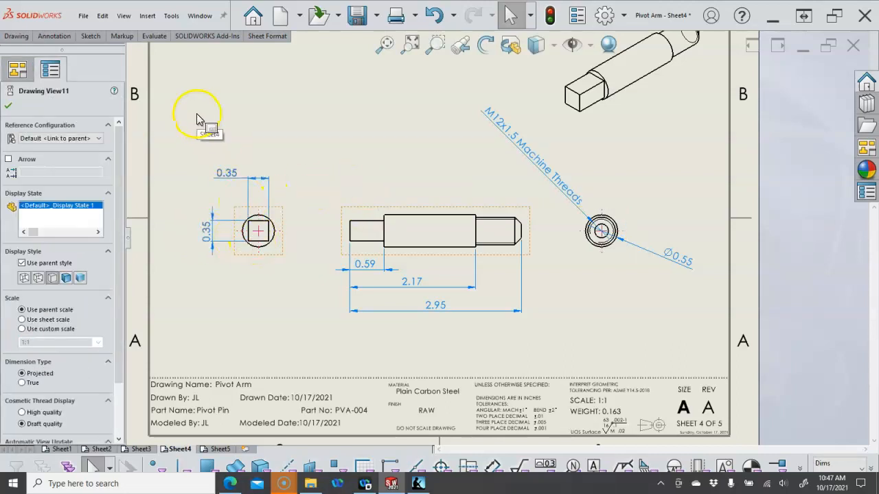
{"action": "left_click", "coordinate": [73, 66]}
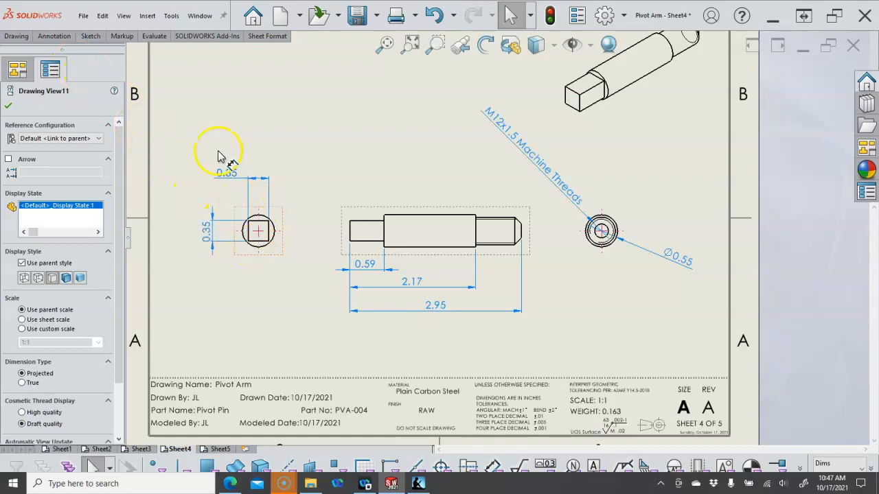
{"action": "left_click", "coordinate": [57, 36]}
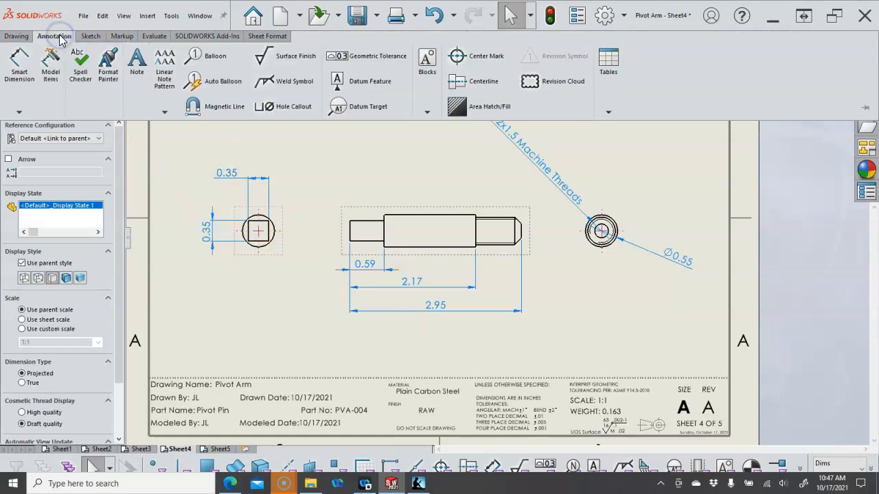
{"action": "left_click", "coordinate": [464, 83]}
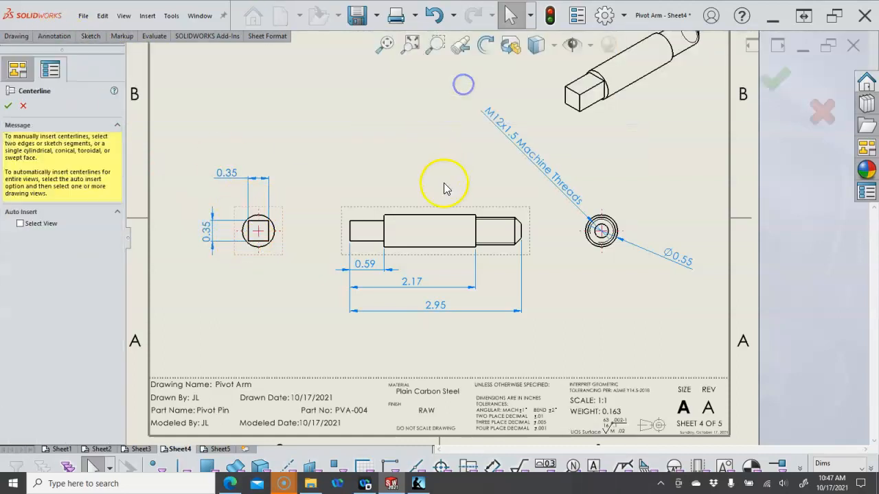
{"action": "left_click", "coordinate": [427, 216]}
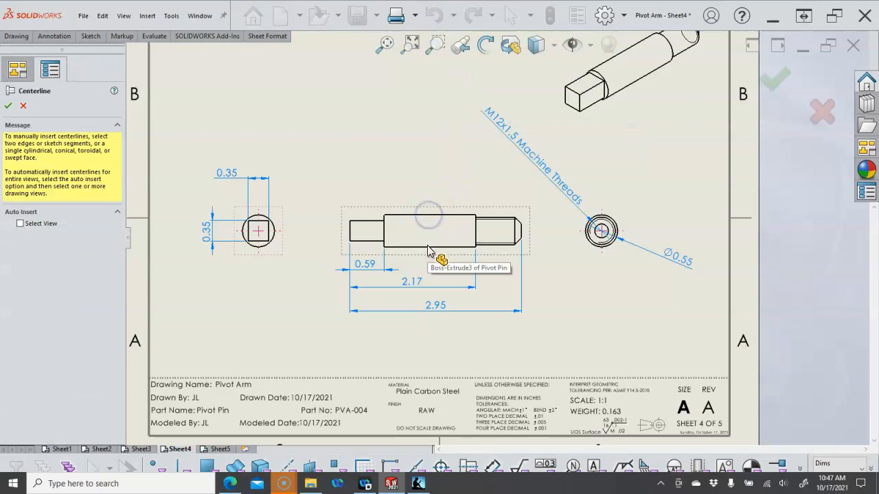
{"action": "left_click", "coordinate": [428, 248]}
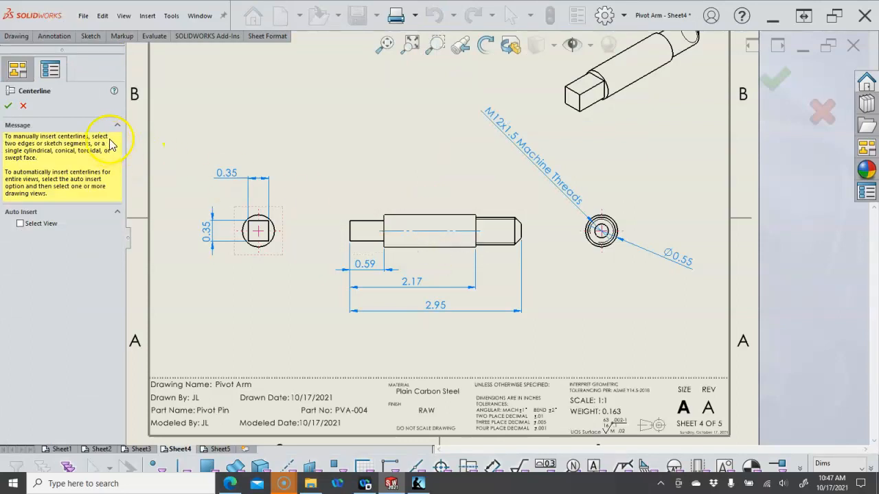
{"action": "left_click", "coordinate": [434, 232]}
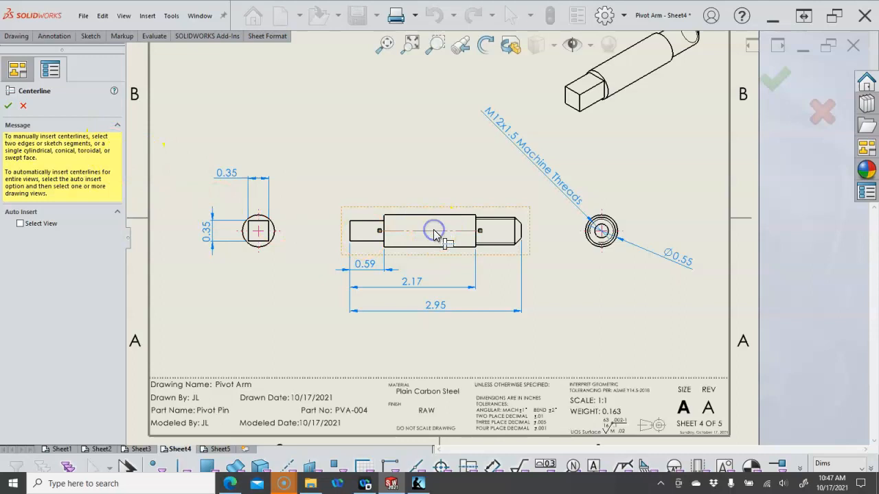
{"action": "left_click", "coordinate": [9, 105]}
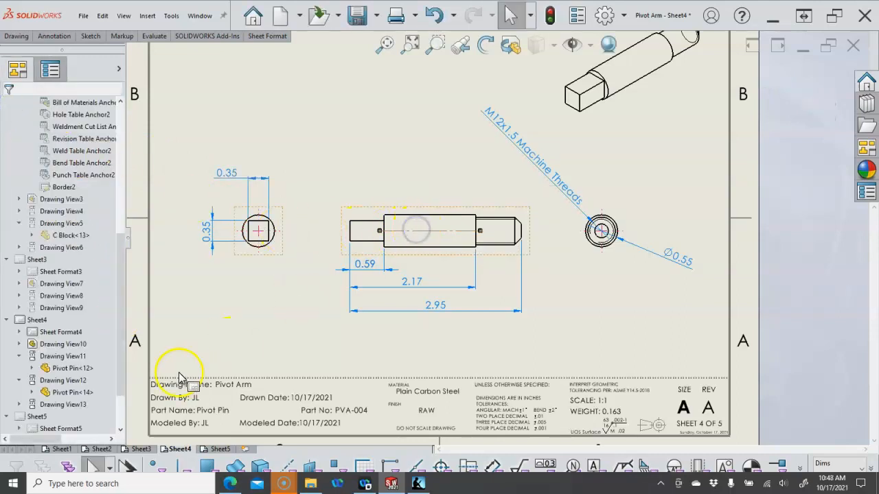
- Assign the Pivot Pin's new centerline to the Cen layer
{"action": "left_click", "coordinate": [862, 464]}
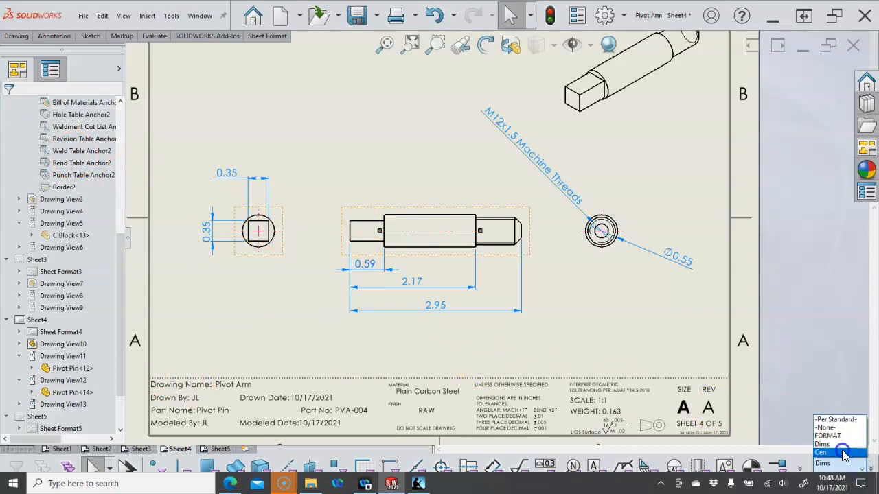
{"action": "left_click", "coordinate": [842, 453]}
{"action": "left_click", "coordinate": [588, 309]}
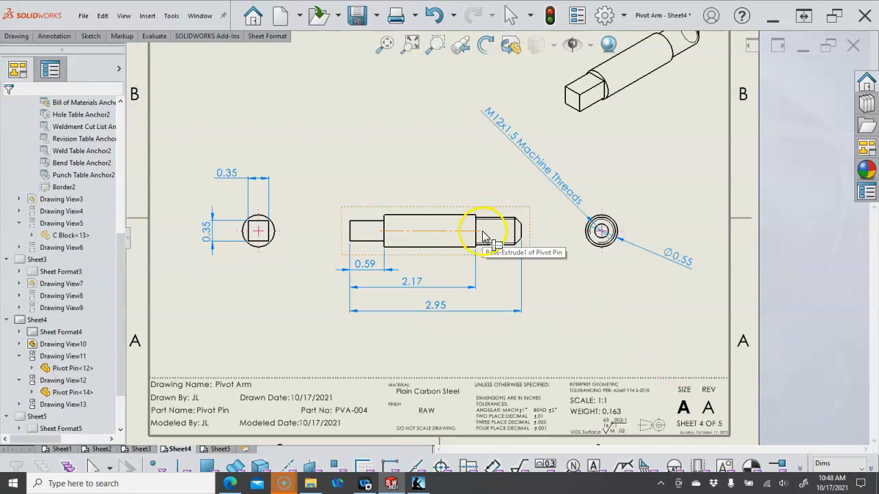
- Stretch the centerline past both ends of the Pivot Pin's side view
{"action": "left_click_drag", "start_coordinate": [381, 231], "coordinate": [341, 231]}
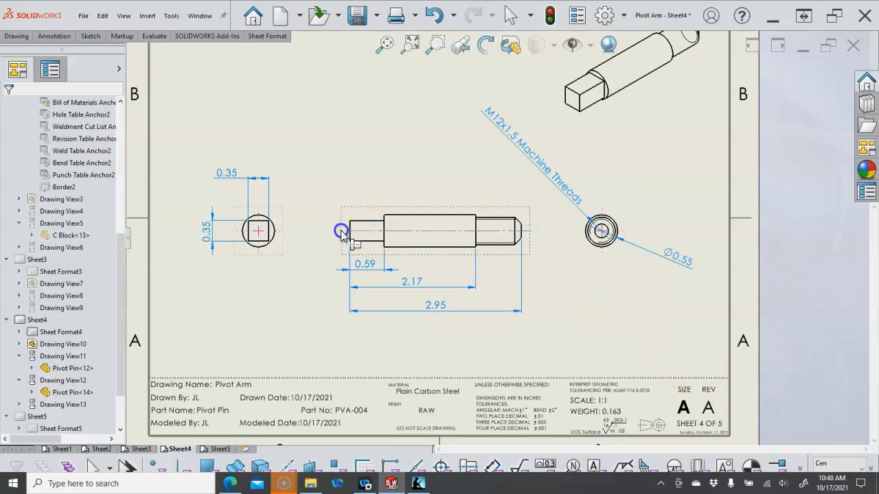
{"action": "left_click", "coordinate": [384, 169]}
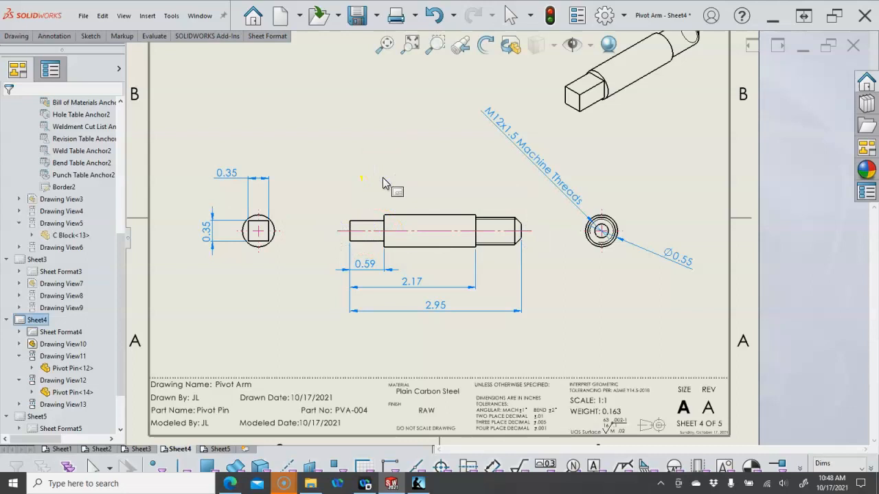
{"action": "key", "text": "f"}
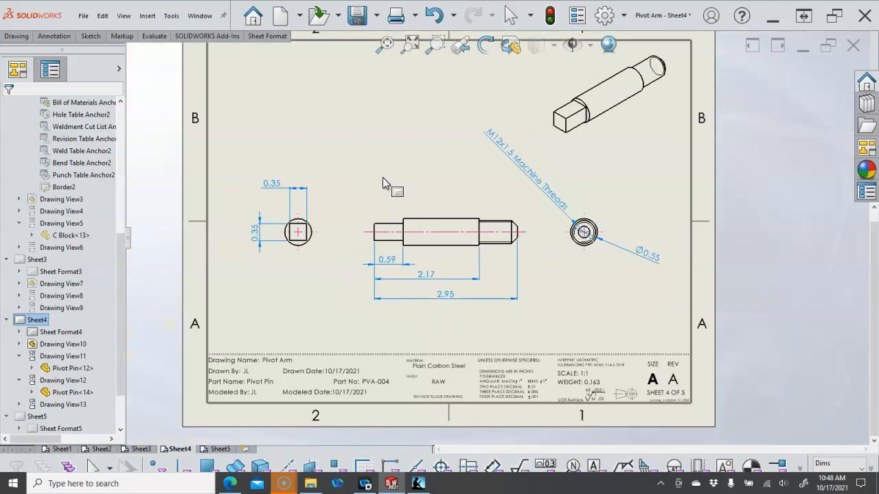
- On Sheet3, filter the selection to center marks, select both hole center marks of the Arm and assign them to the Cen layer
{"action": "left_click", "coordinate": [140, 449]}
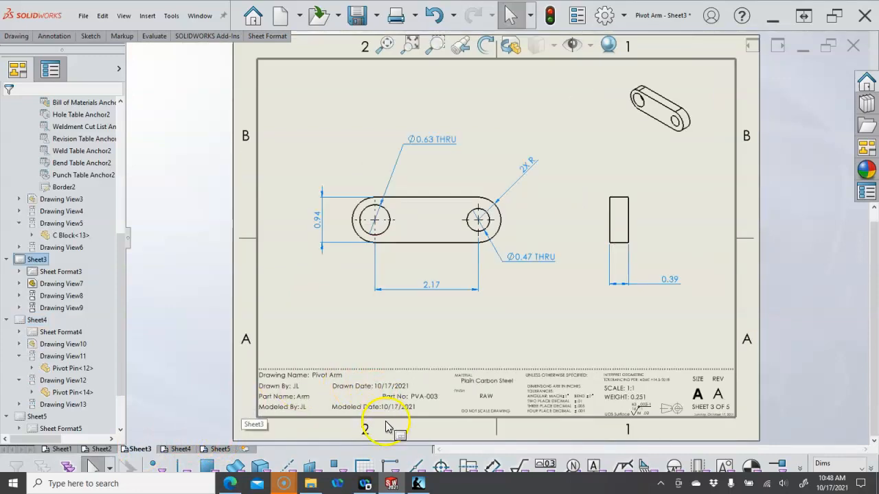
{"action": "left_click", "coordinate": [442, 467]}
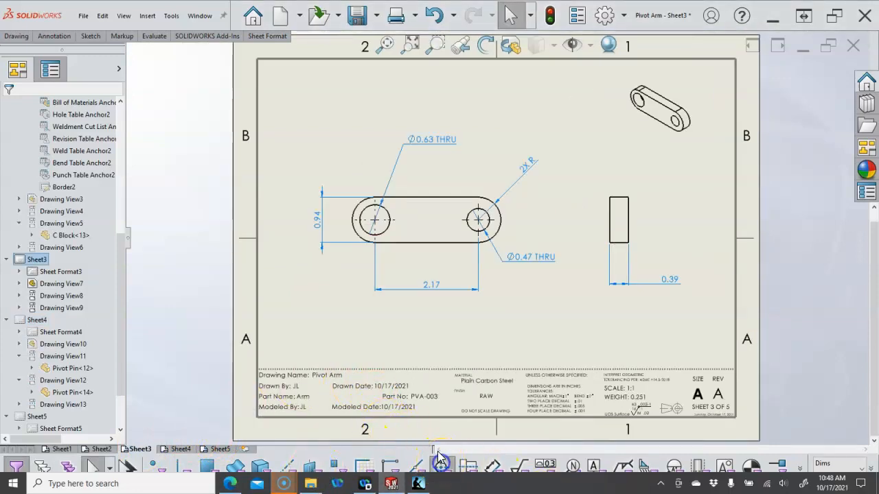
{"action": "mouse_move", "coordinate": [284, 482]}
{"action": "left_click", "coordinate": [304, 446]}
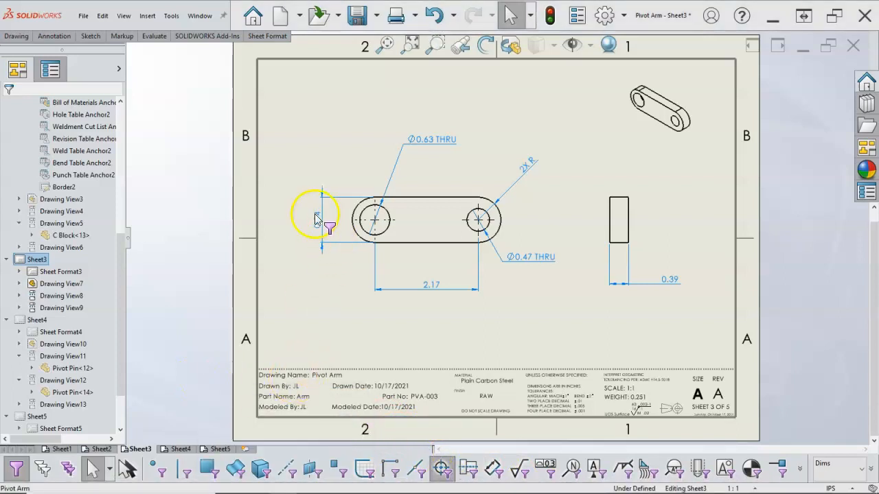
{"action": "left_click_drag", "start_coordinate": [333, 123], "coordinate": [506, 309]}
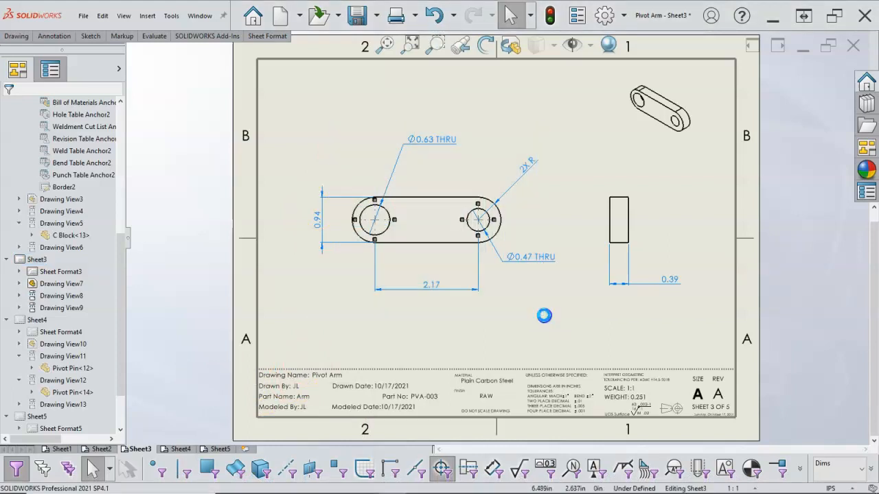
{"action": "left_click", "coordinate": [87, 320]}
{"action": "left_click", "coordinate": [56, 349]}
{"action": "left_click", "coordinate": [9, 106]}
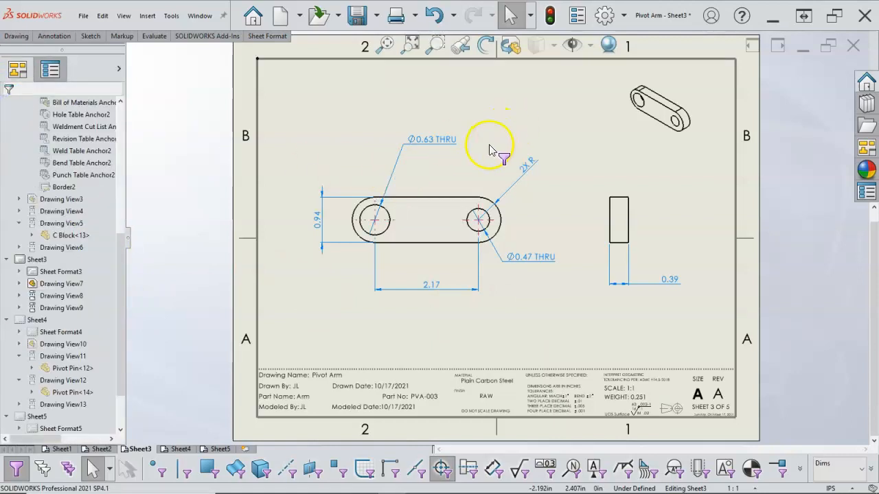
{"action": "right_click", "coordinate": [541, 305]}
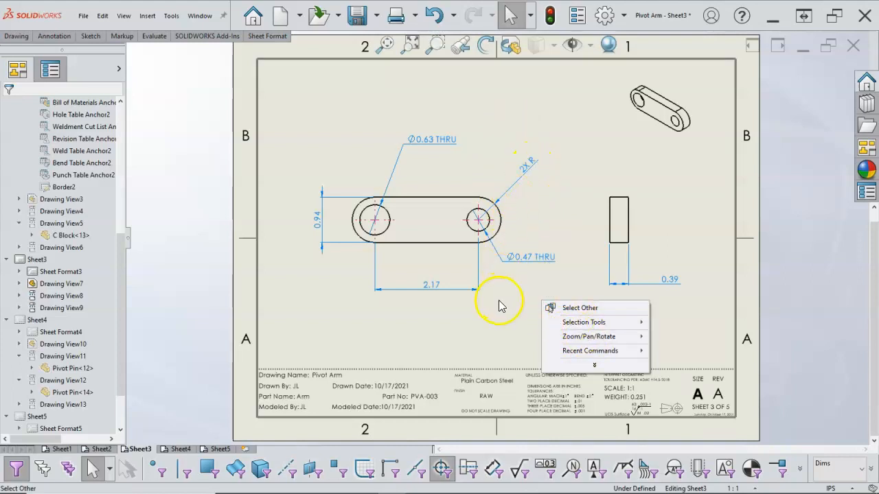
{"action": "left_click", "coordinate": [499, 306]}
{"action": "right_click", "coordinate": [635, 304]}
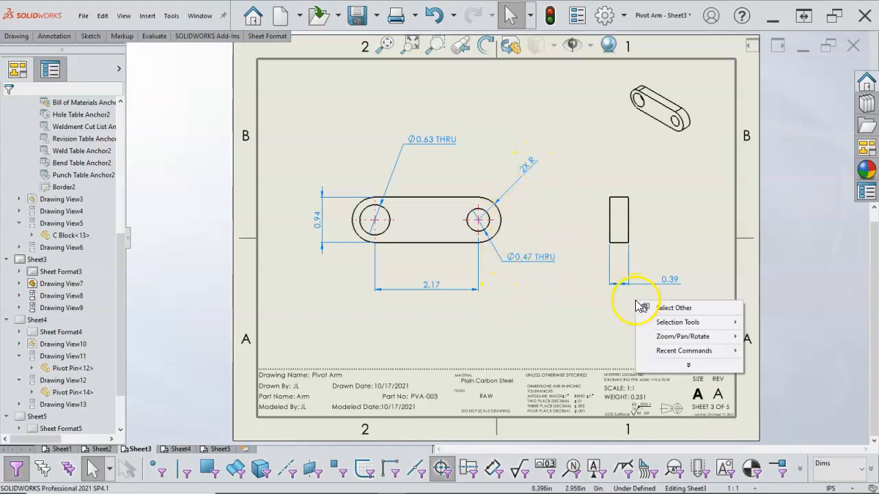
{"action": "left_click", "coordinate": [562, 301]}
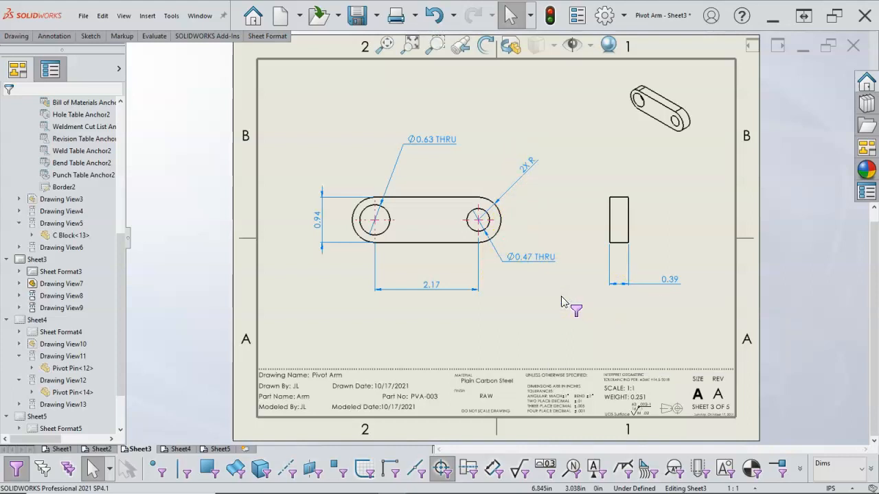
- Turn off the selection filter and move the text of the Arm's thickness dimension closer to the side view
{"action": "key", "text": "F6"}
{"action": "left_click_drag", "start_coordinate": [669, 281], "coordinate": [651, 285]}
{"action": "left_click", "coordinate": [526, 320]}
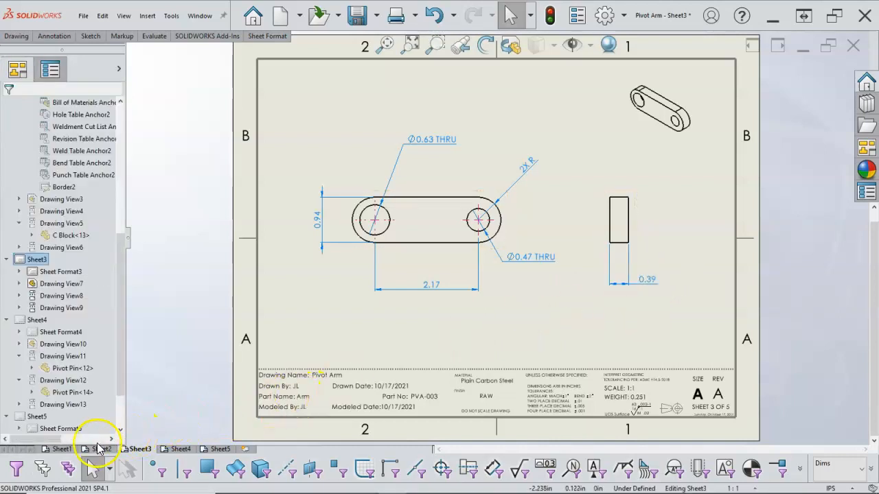
- On Sheet2, select the hole center marks in the C Block's top and side views and assign them to the Cen layer
{"action": "mouse_move", "coordinate": [99, 451]}
{"action": "left_mouse_down"}
{"action": "mouse_move", "coordinate": [157, 412]}
{"action": "mouse_move", "coordinate": [355, 337]}
{"action": "left_mouse_up"}
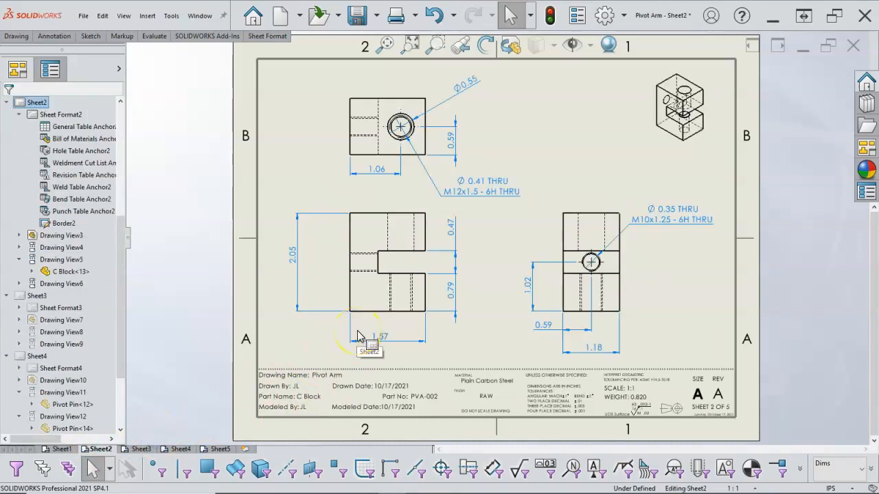
{"action": "mouse_move", "coordinate": [357, 336]}
{"action": "left_mouse_down"}
{"action": "mouse_move", "coordinate": [412, 232]}
{"action": "mouse_move", "coordinate": [388, 129]}
{"action": "left_mouse_up"}
{"action": "left_click", "coordinate": [388, 129]}
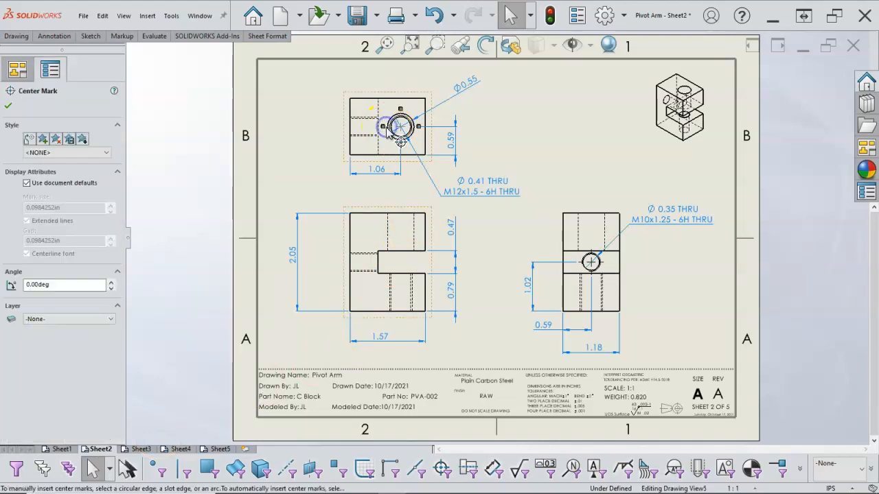
{"action": "left_click", "coordinate": [603, 266]}
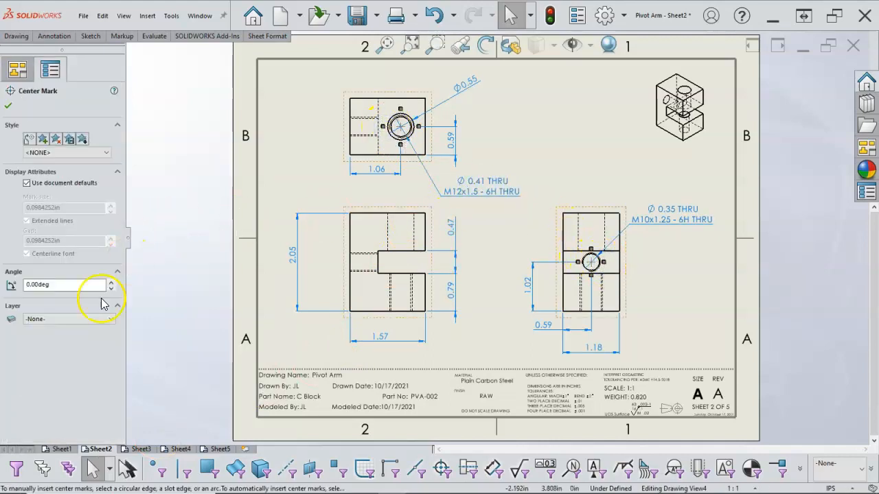
{"action": "left_click", "coordinate": [92, 320]}
{"action": "left_click", "coordinate": [55, 347]}
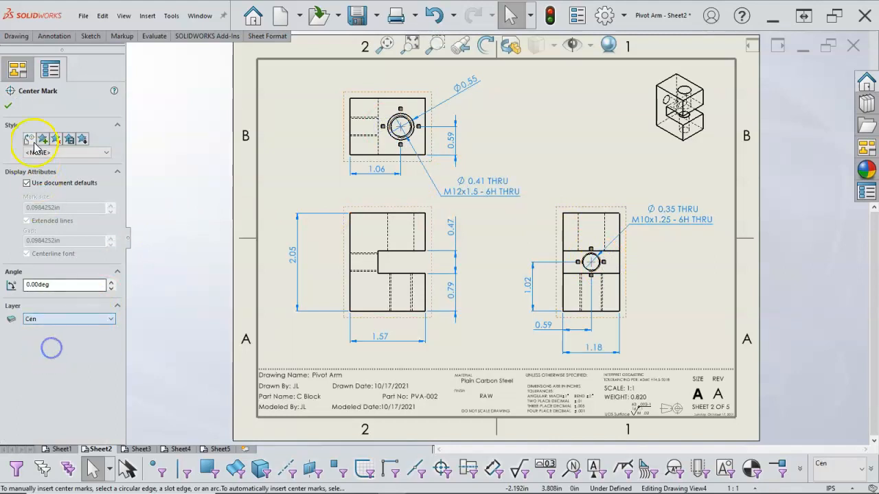
{"action": "left_click", "coordinate": [9, 105]}
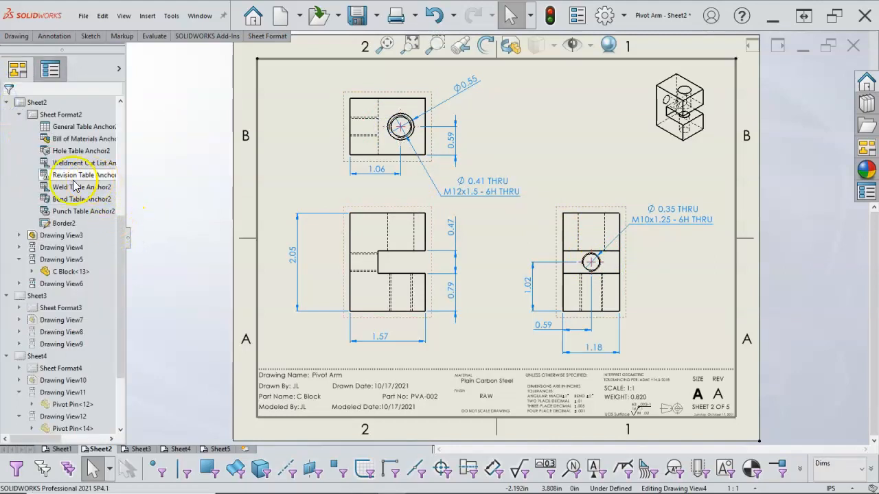
{"action": "mouse_move", "coordinate": [38, 253]}
{"action": "left_mouse_down"}
{"action": "mouse_move", "coordinate": [245, 220]}
{"action": "mouse_move", "coordinate": [190, 314]}
{"action": "left_mouse_up"}
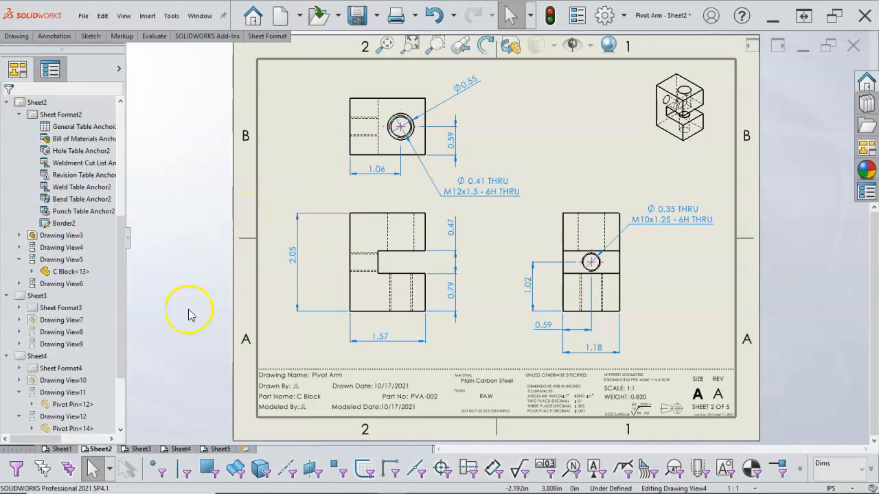
- On Sheet3, set the precision of both hole diameter callouts of the Arm to three decimals (.123)
{"action": "left_click", "coordinate": [141, 449]}
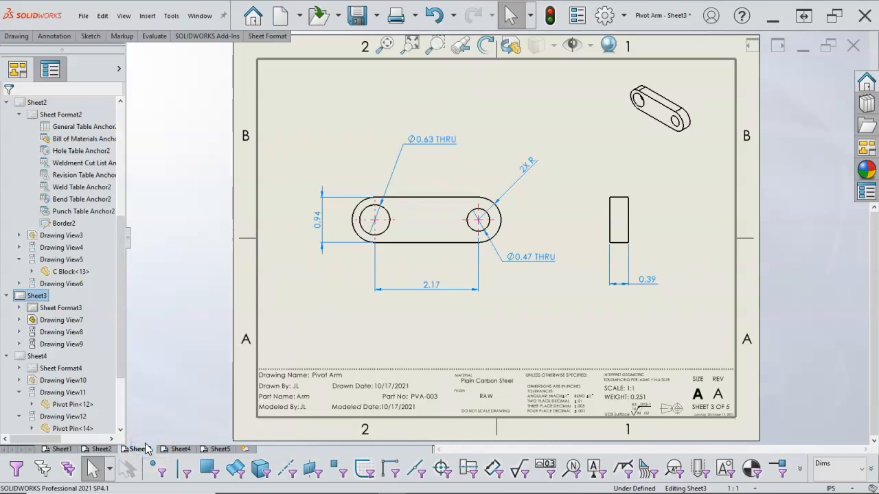
{"action": "mouse_move", "coordinate": [146, 449]}
{"action": "left_mouse_down"}
{"action": "mouse_move", "coordinate": [396, 301]}
{"action": "mouse_move", "coordinate": [444, 156]}
{"action": "mouse_move", "coordinate": [431, 274]}
{"action": "mouse_move", "coordinate": [435, 147]}
{"action": "mouse_move", "coordinate": [425, 141]}
{"action": "left_mouse_up"}
{"action": "left_click", "coordinate": [426, 141]}
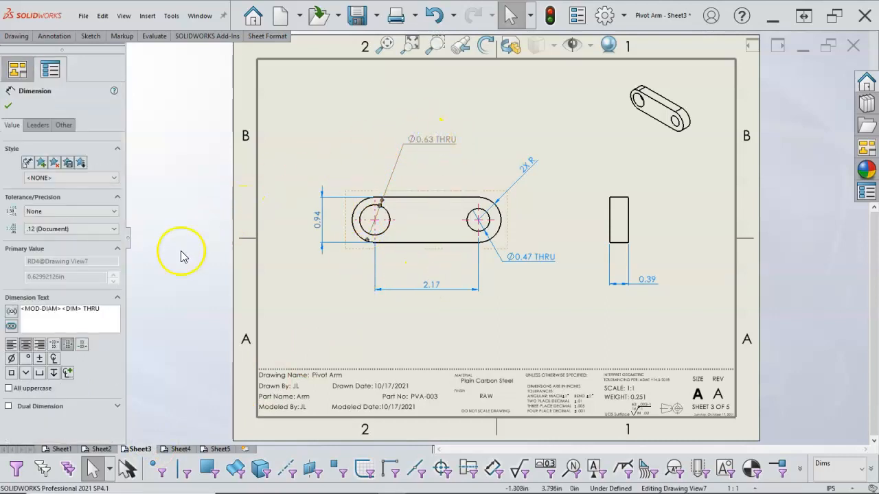
{"action": "left_click", "coordinate": [94, 240]}
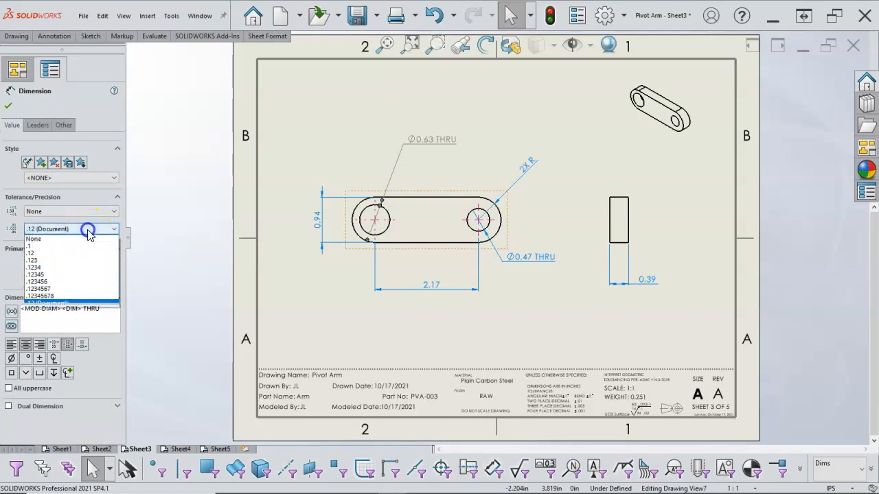
{"action": "left_click", "coordinate": [57, 262]}
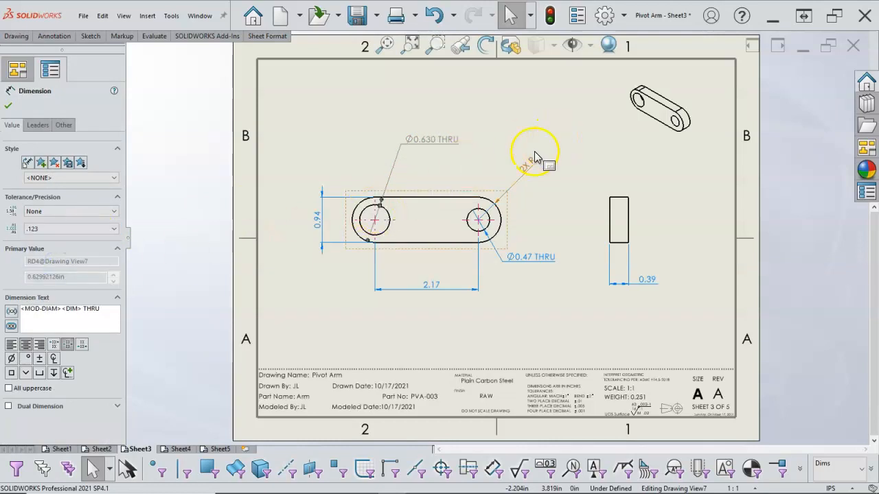
{"action": "left_click", "coordinate": [550, 259]}
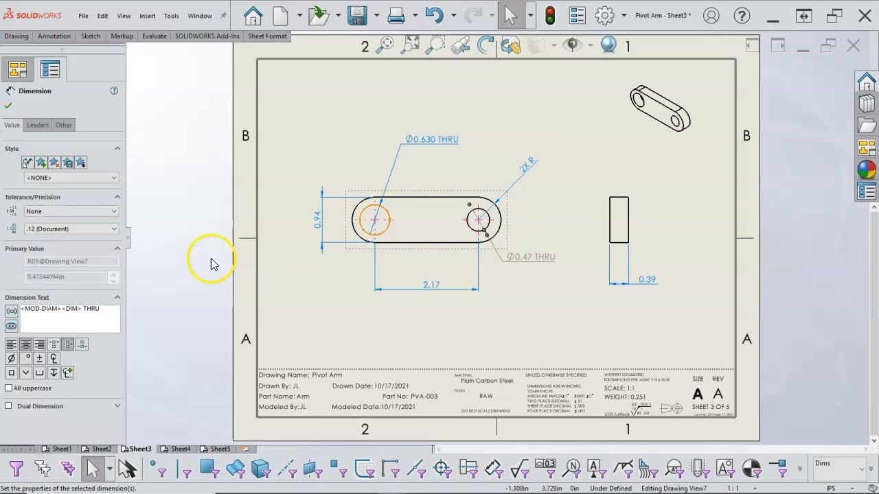
{"action": "left_click", "coordinate": [78, 232]}
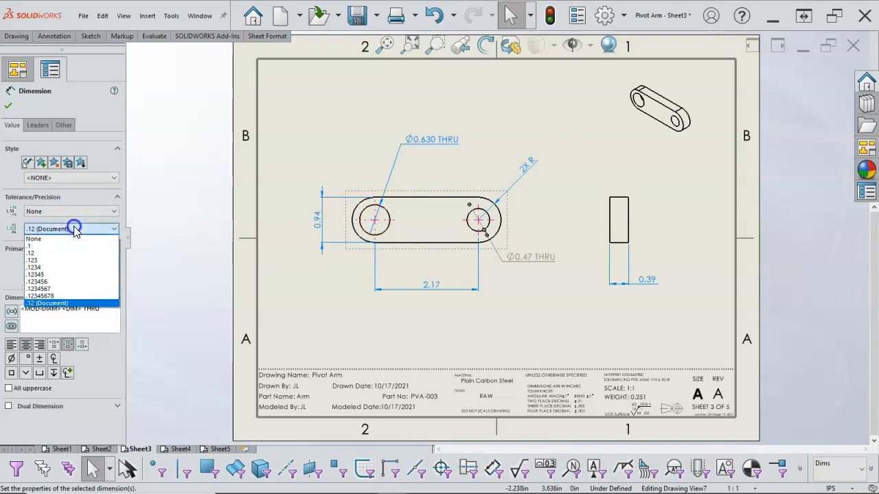
{"action": "left_click", "coordinate": [54, 260]}
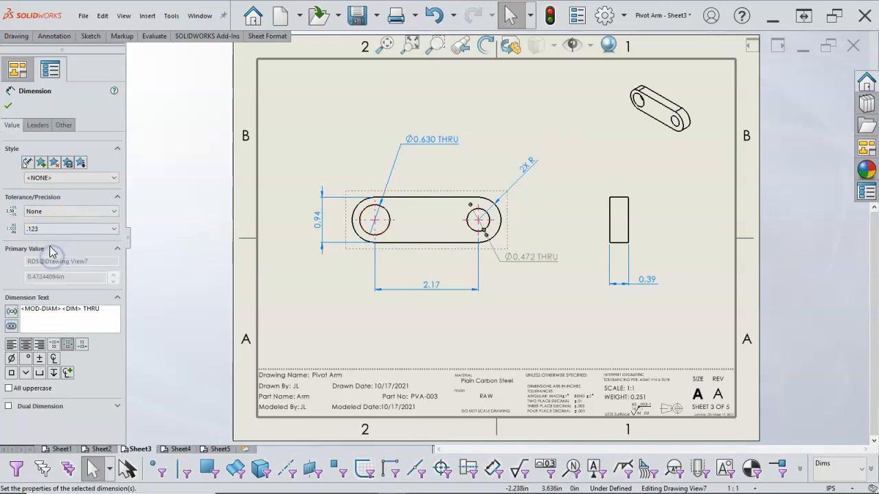
{"action": "left_click", "coordinate": [9, 105]}
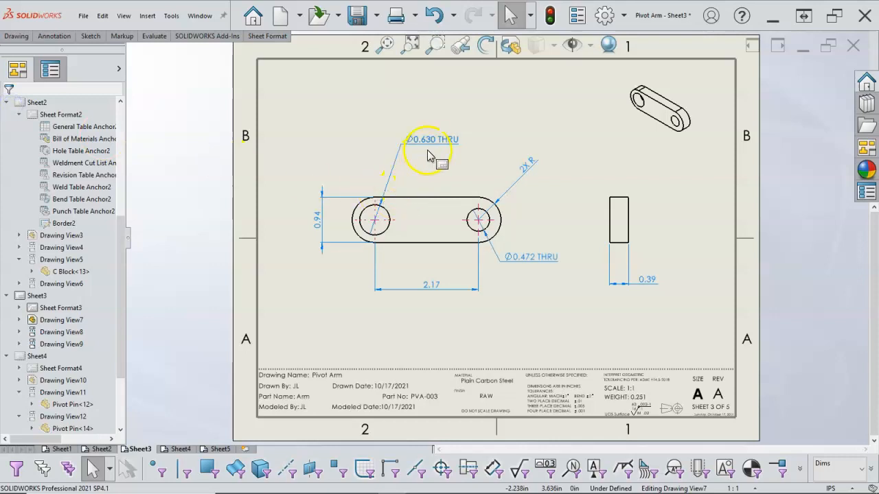
- Move the larger hole's callout down closer to the Arm and the smaller hole's callout slightly outward and up
{"action": "left_click_drag", "start_coordinate": [422, 140], "coordinate": [435, 172]}
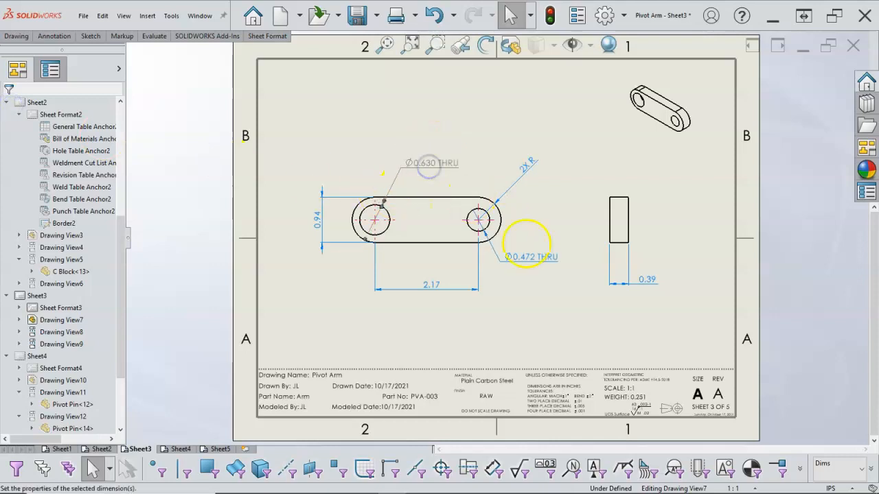
{"action": "left_click", "coordinate": [537, 296]}
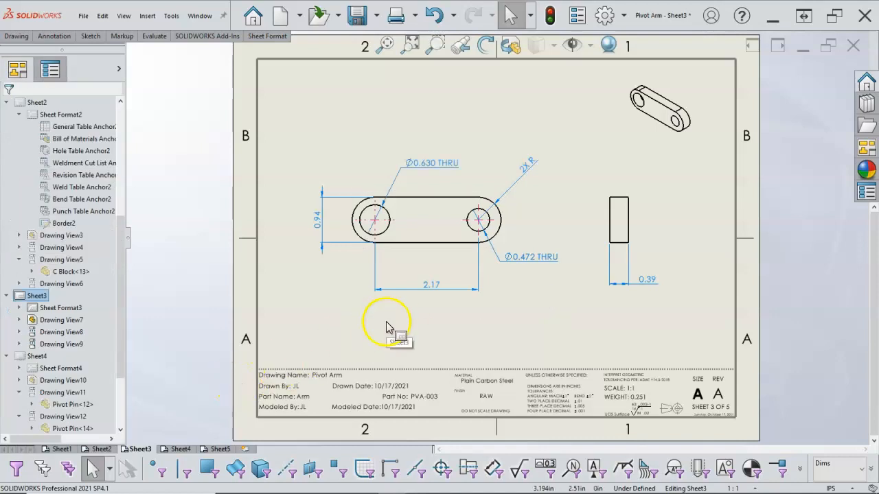
{"action": "left_click_drag", "start_coordinate": [532, 262], "coordinate": [545, 254]}
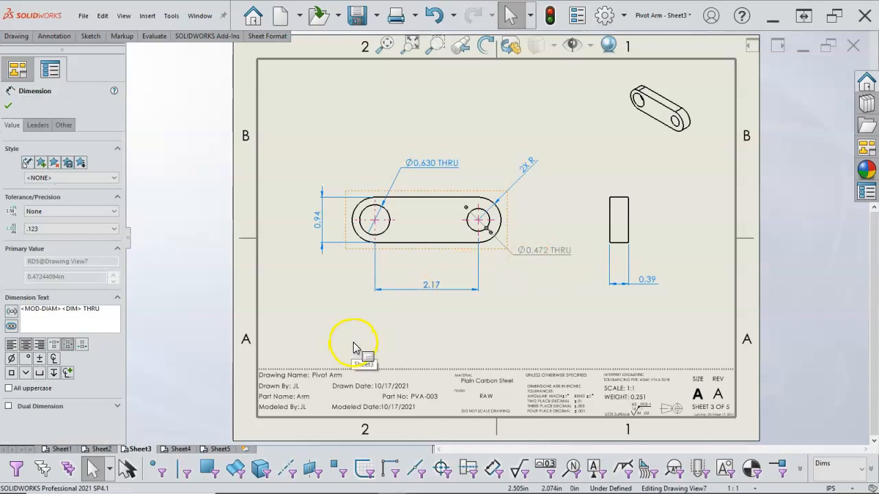
- Examine the Pivot Pin's diameter dimension on Sheet4 and how the pin fits the Arm's hole in Sheet1's exploded view
{"action": "left_click", "coordinate": [180, 449]}
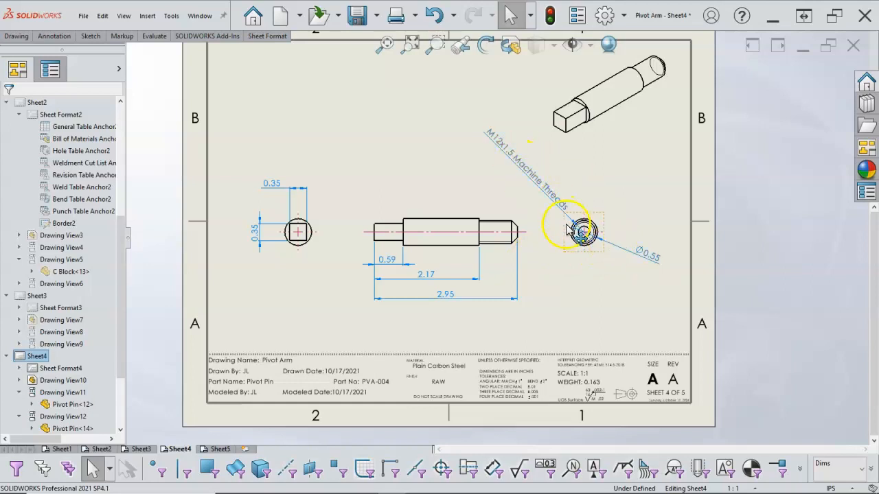
{"action": "left_click", "coordinate": [641, 265]}
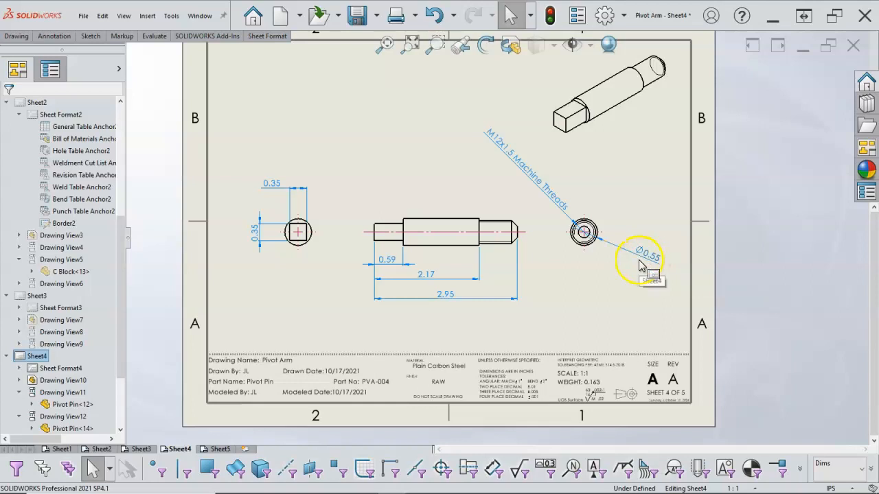
{"action": "left_click", "coordinate": [610, 264]}
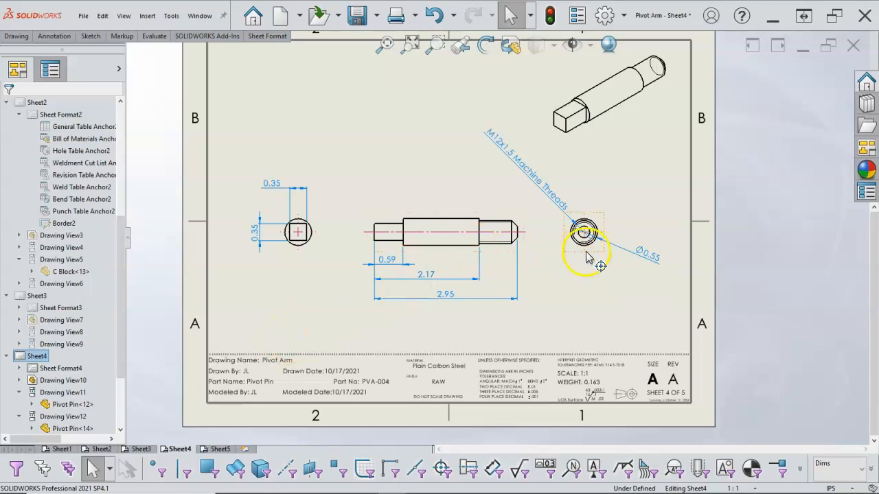
{"action": "left_click", "coordinate": [62, 450]}
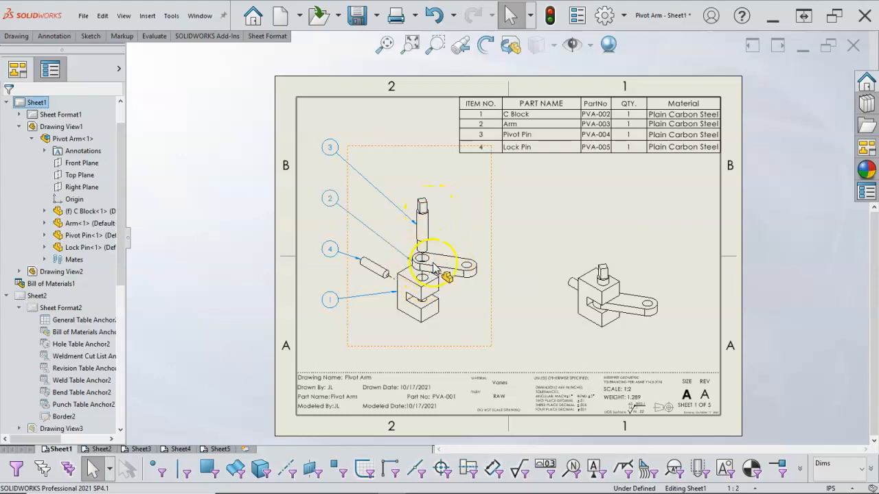
{"action": "left_click", "coordinate": [427, 237]}
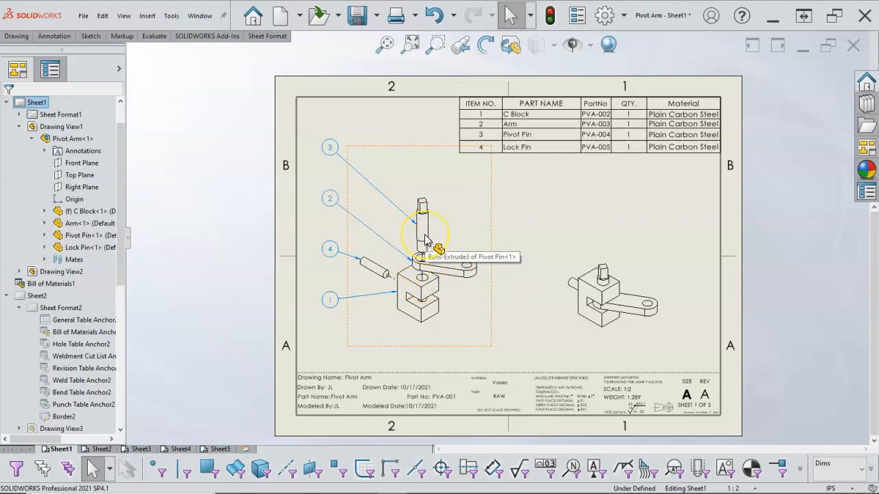
{"action": "left_click", "coordinate": [423, 259]}
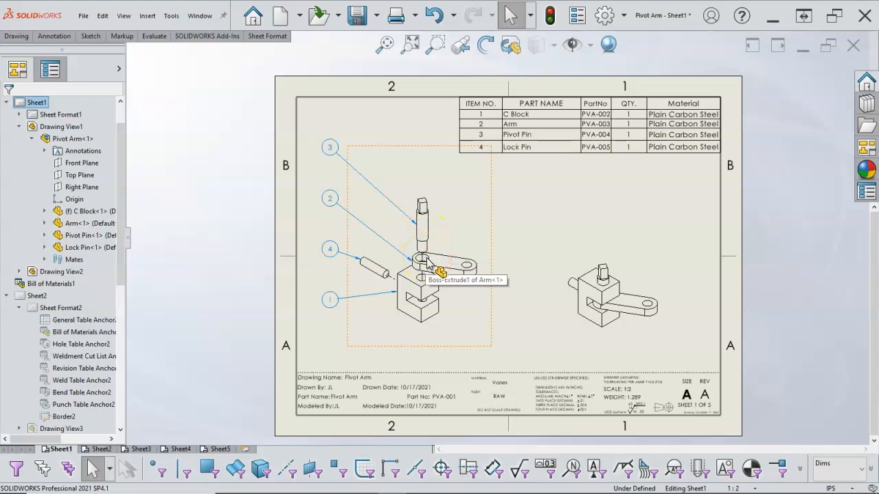
{"action": "left_click", "coordinate": [423, 234]}
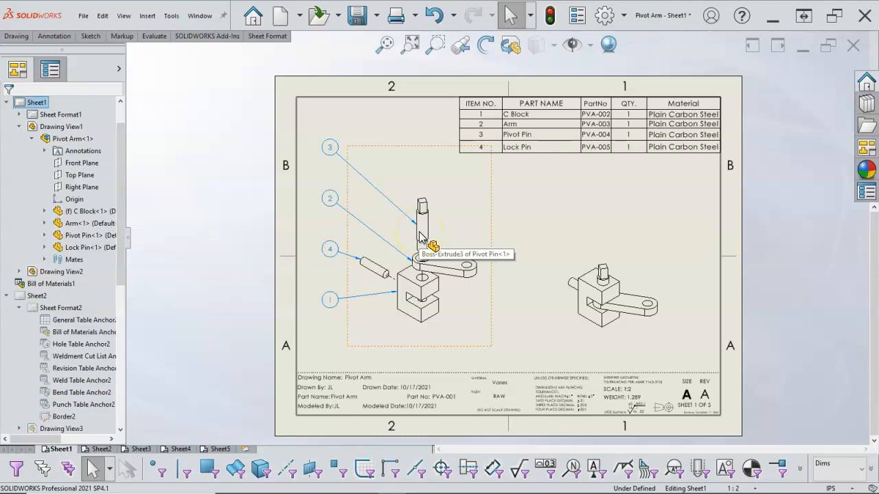
{"action": "right_click", "coordinate": [519, 241]}
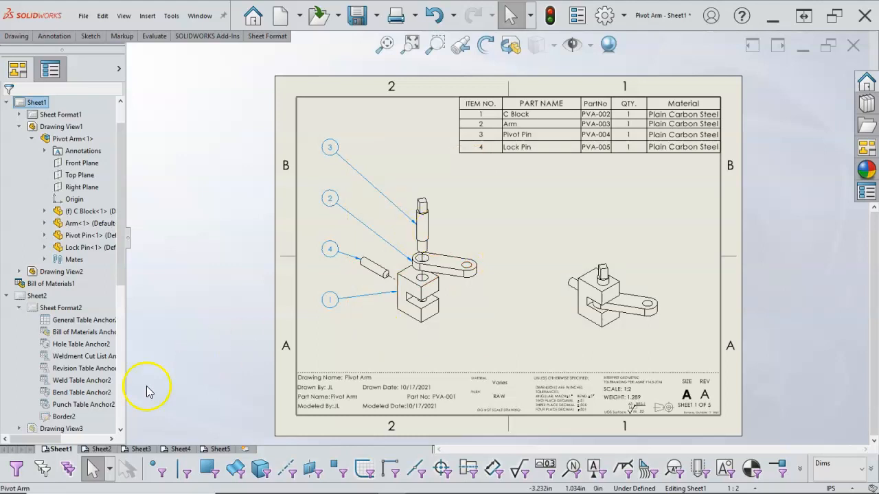
- Go through the part sheets in order up to Sheet5 and review the Lock Pin's views and dimensions
{"action": "left_click", "coordinate": [100, 449]}
{"action": "left_click", "coordinate": [135, 449]}
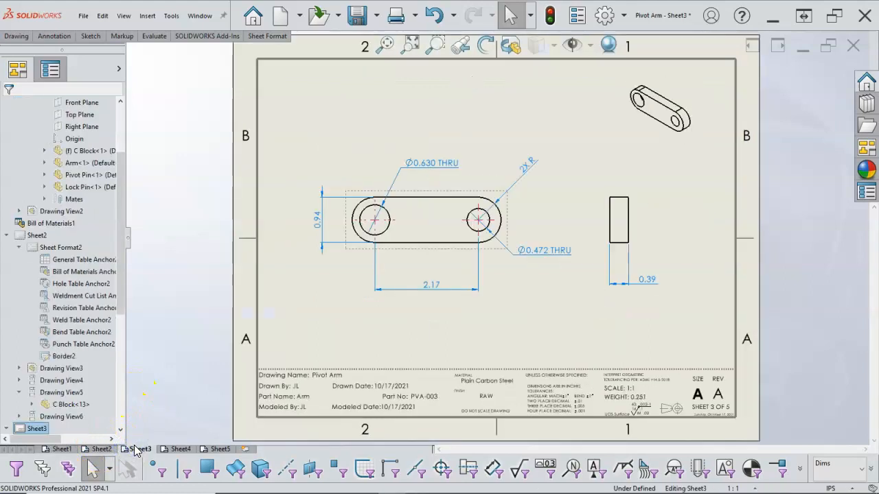
{"action": "left_click", "coordinate": [177, 450]}
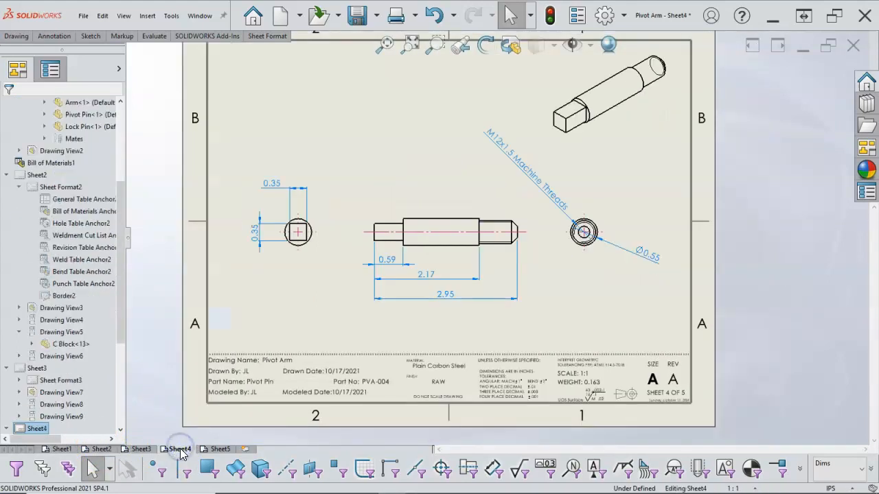
{"action": "left_click", "coordinate": [218, 449]}
{"action": "left_click", "coordinate": [481, 280]}
{"action": "scroll", "coordinate": [556, 189], "scroll_direction": "down", "scroll_amount": 1}
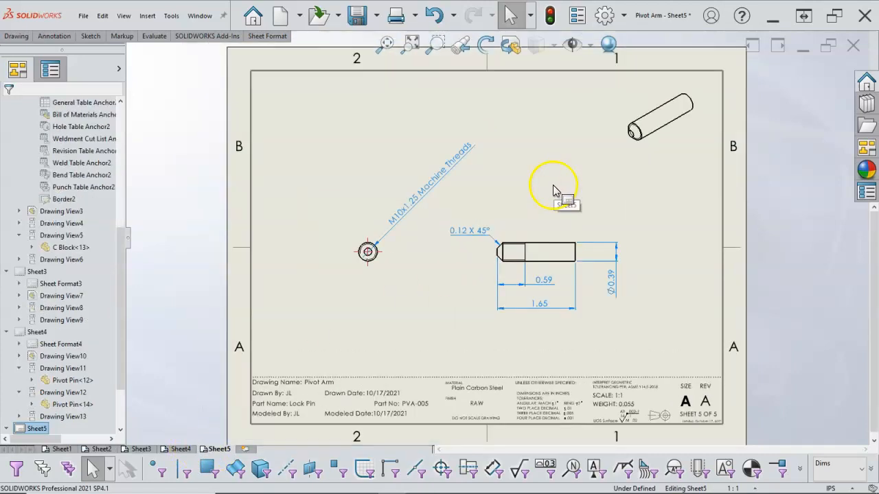